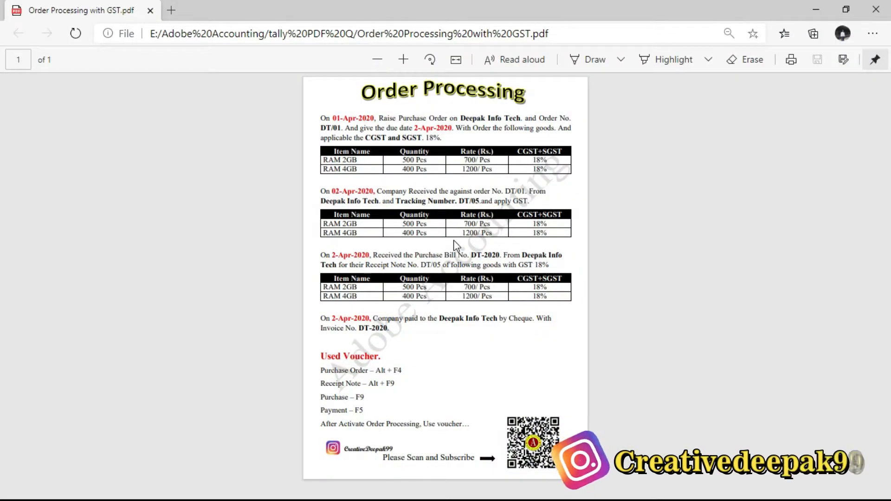
Step: Review the Order Processing exercise PDF, including the purchase order, receipt note, purchase bill and payment transactions
{"action": "scroll", "coordinate": [453, 230], "scroll_direction": "up", "scroll_amount": 6}
{"action": "scroll", "coordinate": [454, 242], "scroll_direction": "down", "scroll_amount": 6}
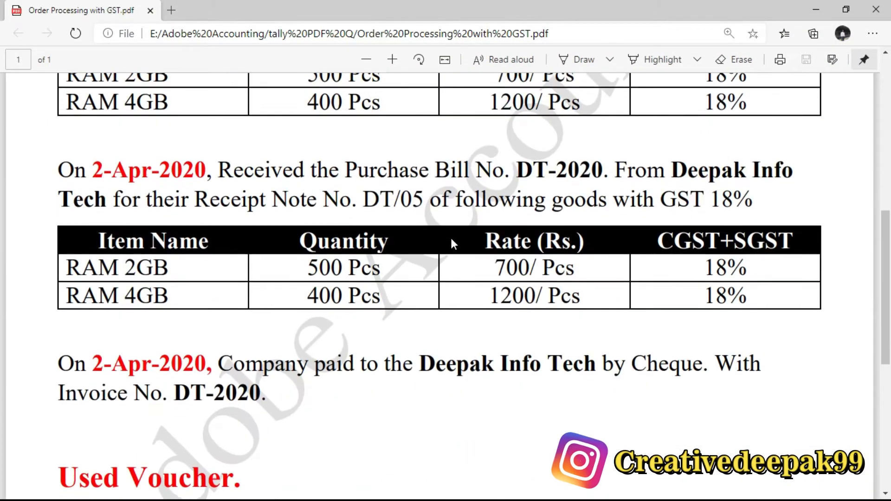
{"action": "scroll", "coordinate": [455, 237], "scroll_direction": "up", "scroll_amount": 10}
{"action": "scroll", "coordinate": [453, 250], "scroll_direction": "up", "scroll_amount": 1}
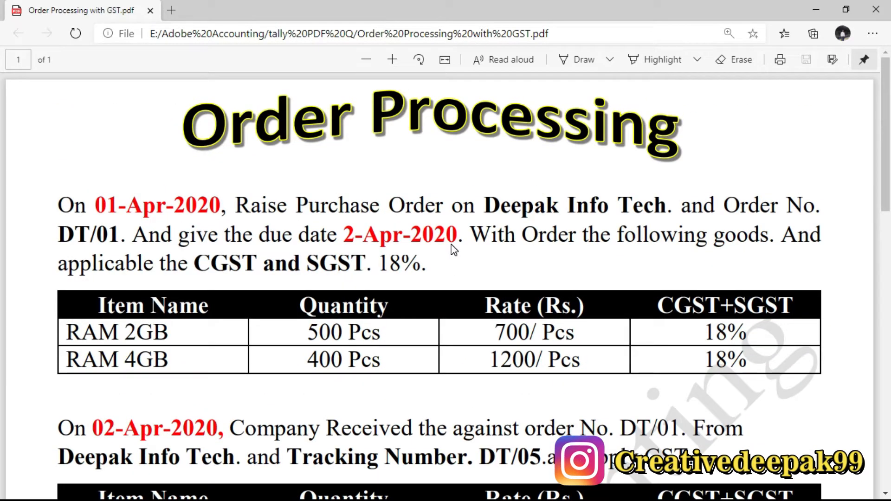
{"action": "scroll", "coordinate": [468, 312], "scroll_direction": "down", "scroll_amount": 10}
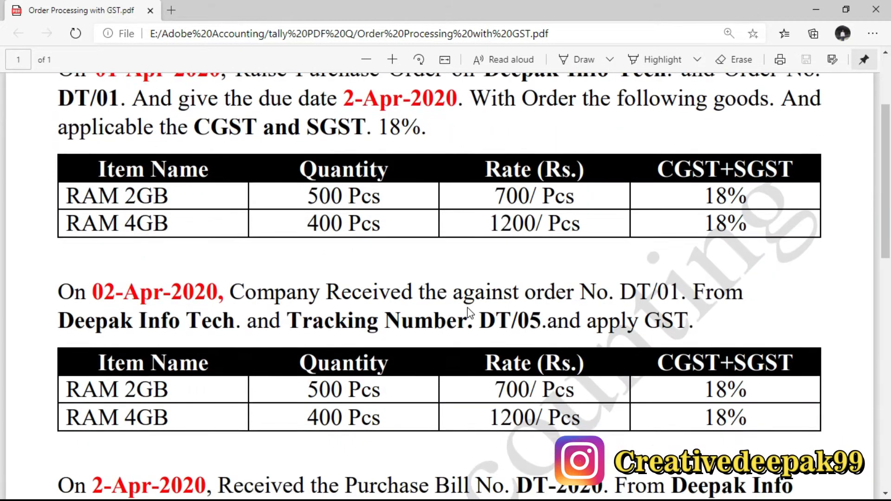
{"action": "scroll", "coordinate": [467, 308], "scroll_direction": "up", "scroll_amount": 10}
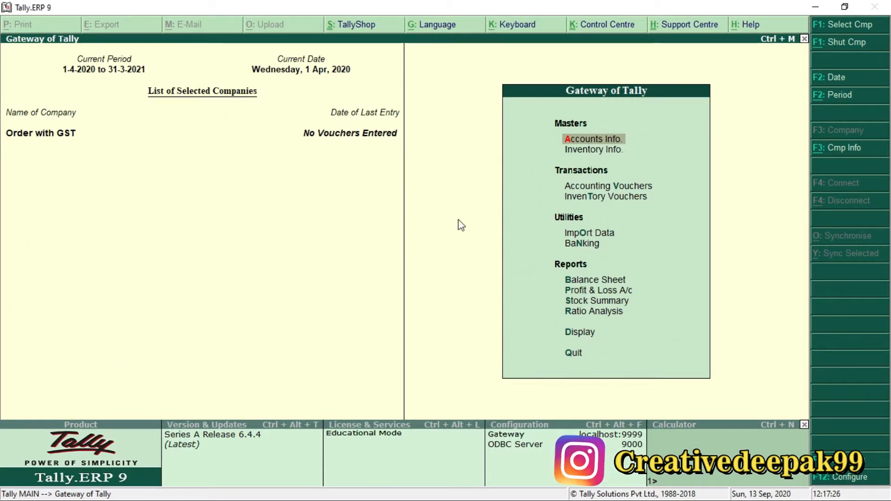
{"action": "left_click", "coordinate": [362, 191]}
{"action": "left_click_drag", "start_coordinate": [498, 357], "coordinate": [163, 364]}
{"action": "left_click", "coordinate": [373, 296]}
Step: Switch to Tally.ERP 9 and open the Inventory Features of the company Order with GST
{"action": "key", "text": "F11"}
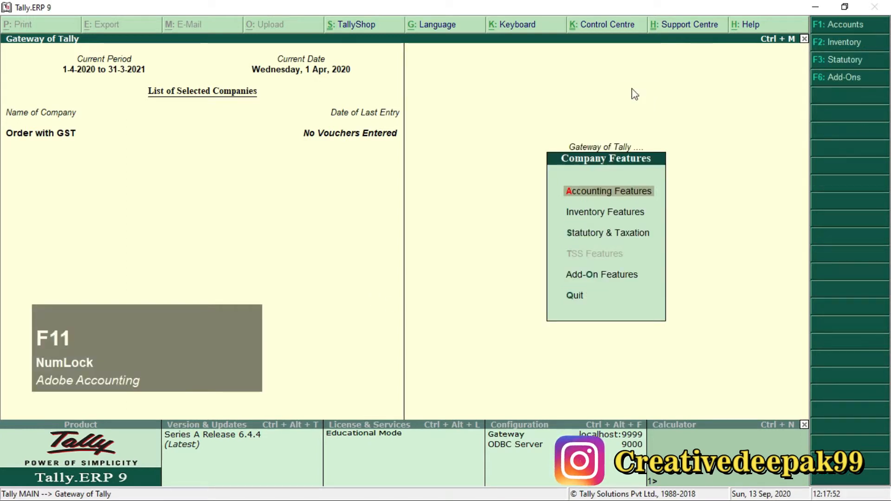
{"action": "key", "text": "Down"}
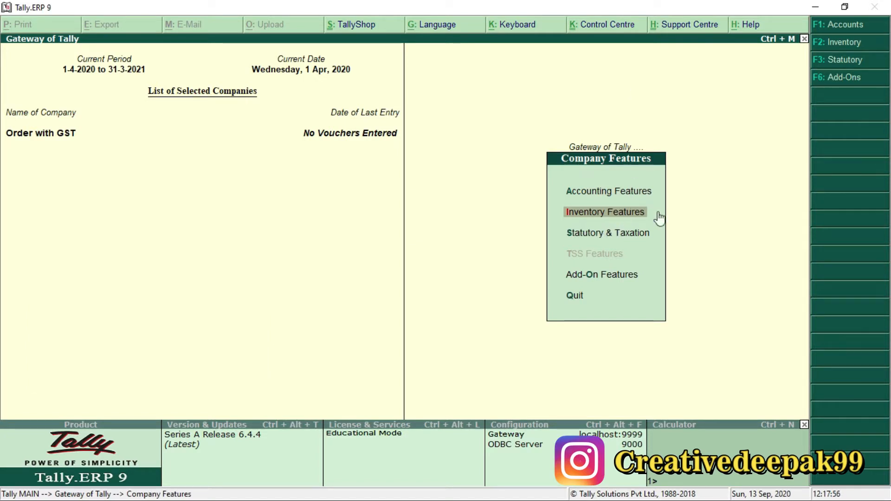
{"action": "key", "text": "ctrl"}
{"action": "key", "text": "ctrl+2"}
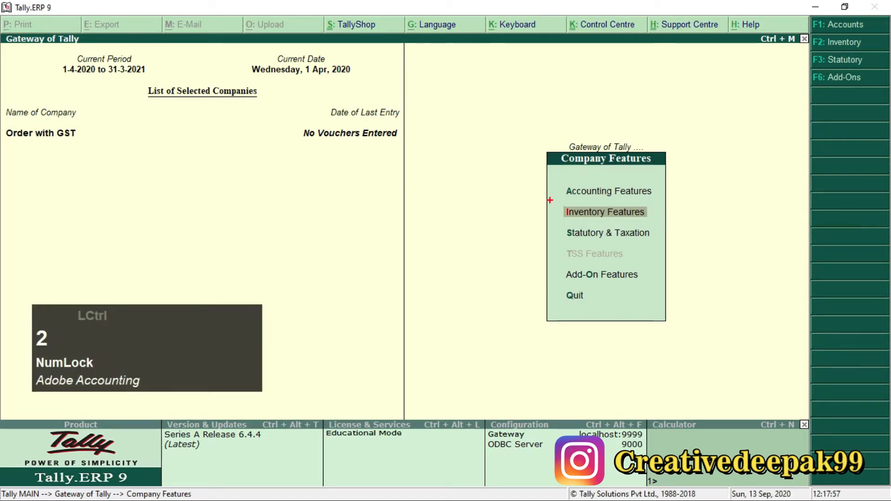
{"action": "mouse_move", "coordinate": [550, 200]}
{"action": "left_mouse_down"}
{"action": "mouse_move", "coordinate": [614, 227]}
{"action": "mouse_move", "coordinate": [664, 227]}
{"action": "left_mouse_up"}
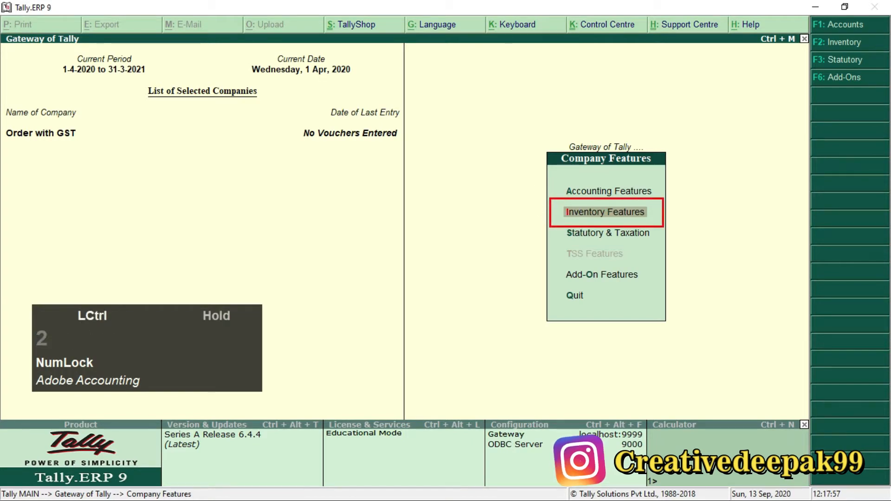
{"action": "scroll", "coordinate": [664, 227], "scroll_direction": "up", "scroll_amount": 2}
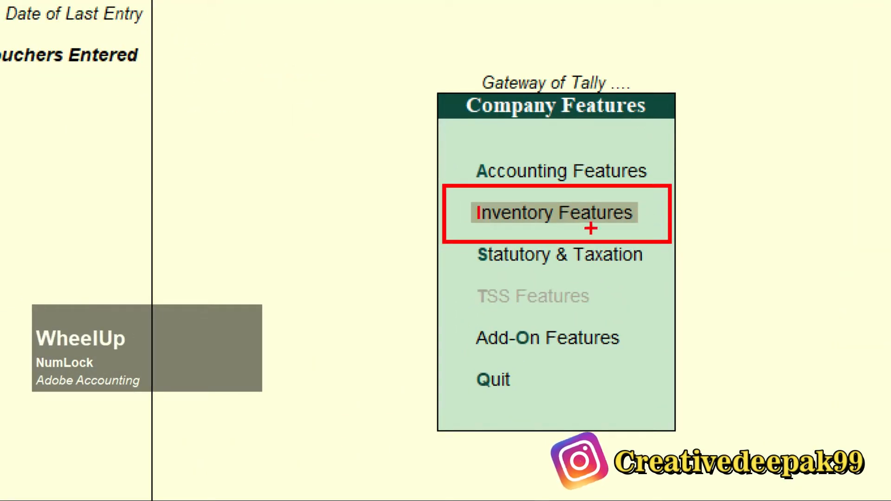
{"action": "scroll", "coordinate": [591, 228], "scroll_direction": "down", "scroll_amount": 2}
{"action": "key", "text": "Escape"}
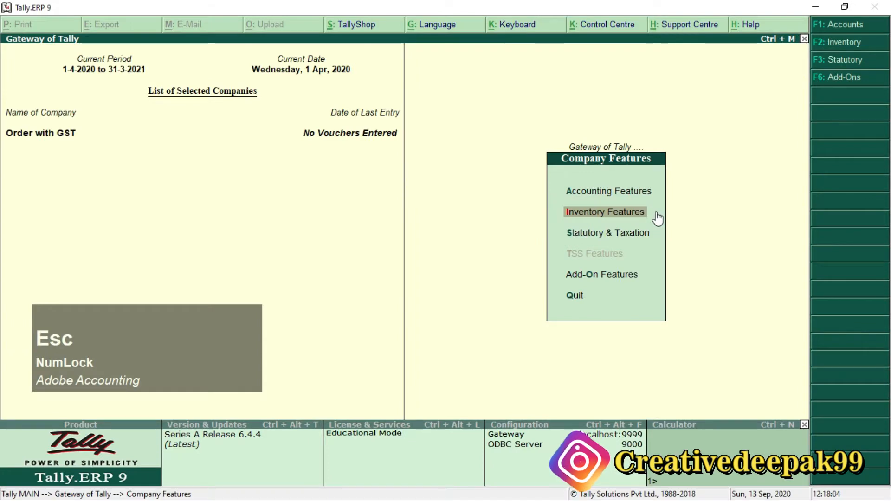
{"action": "key", "text": "KP_Enter"}
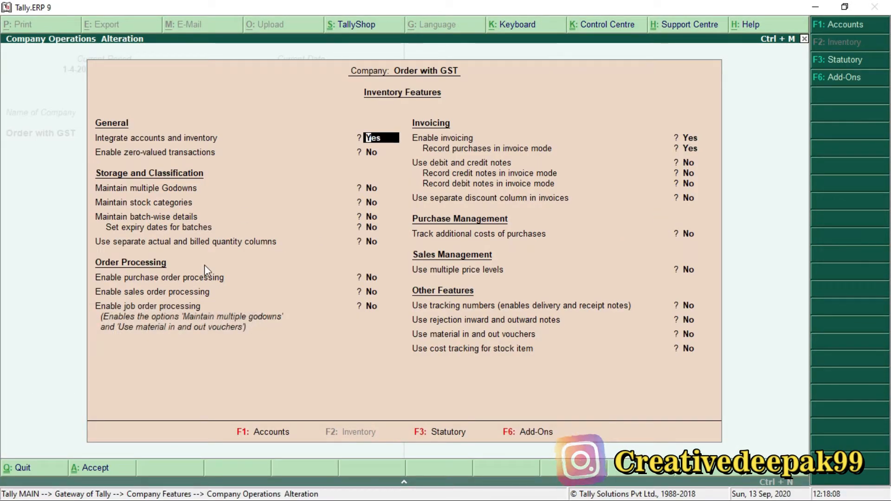
Step: Set both purchase order processing and sales order processing to Yes in the company's inventory features
{"action": "key", "text": "Return"}
{"action": "key", "text": "Return"}
{"action": "key", "text": "Return"}
{"action": "key", "text": "Return"}
{"action": "key", "text": "Return"}
{"action": "key", "text": "Return"}
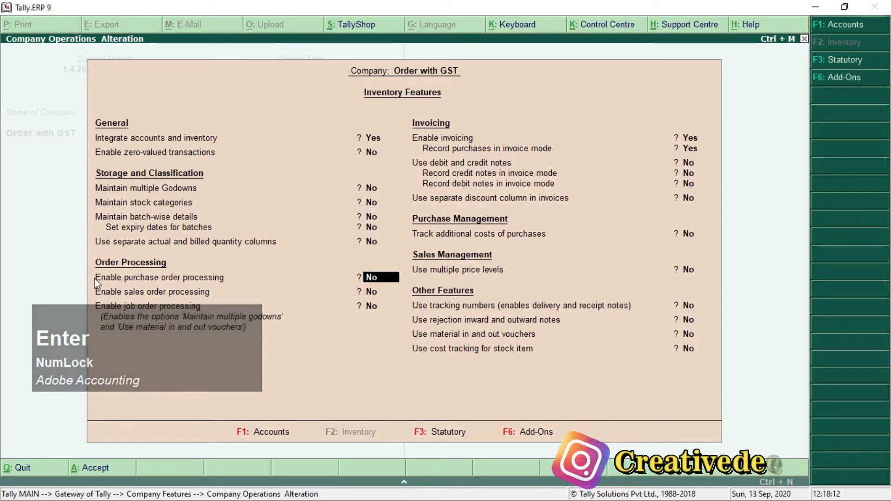
{"action": "key", "text": "ctrl+2"}
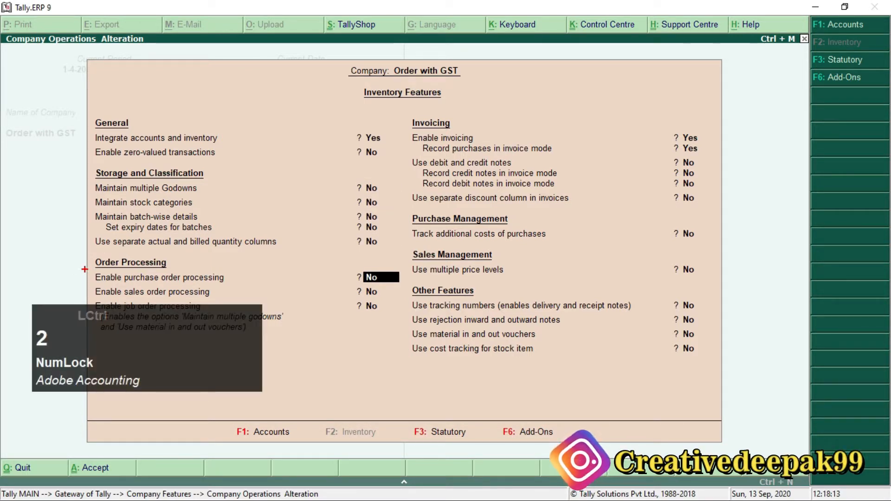
{"action": "mouse_move", "coordinate": [84, 269]}
{"action": "left_mouse_down"}
{"action": "mouse_move", "coordinate": [309, 299]}
{"action": "mouse_move", "coordinate": [394, 299]}
{"action": "left_mouse_up"}
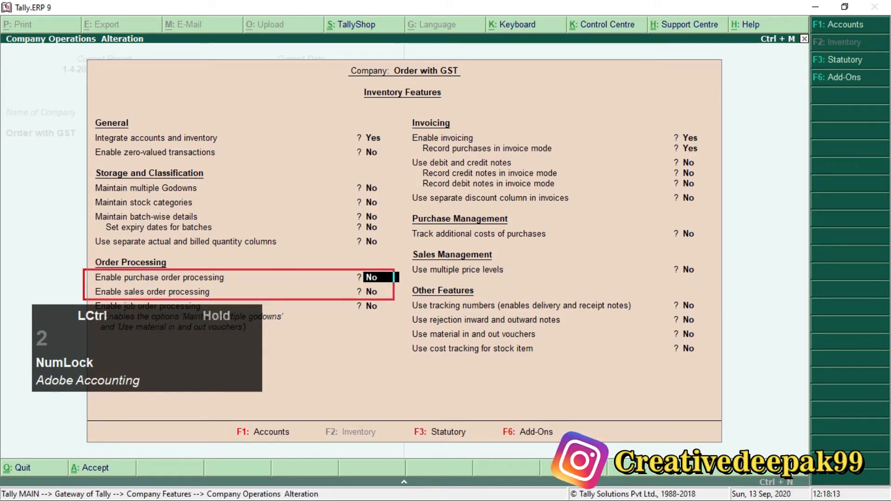
{"action": "scroll", "coordinate": [131, 291], "scroll_direction": "up", "scroll_amount": 2}
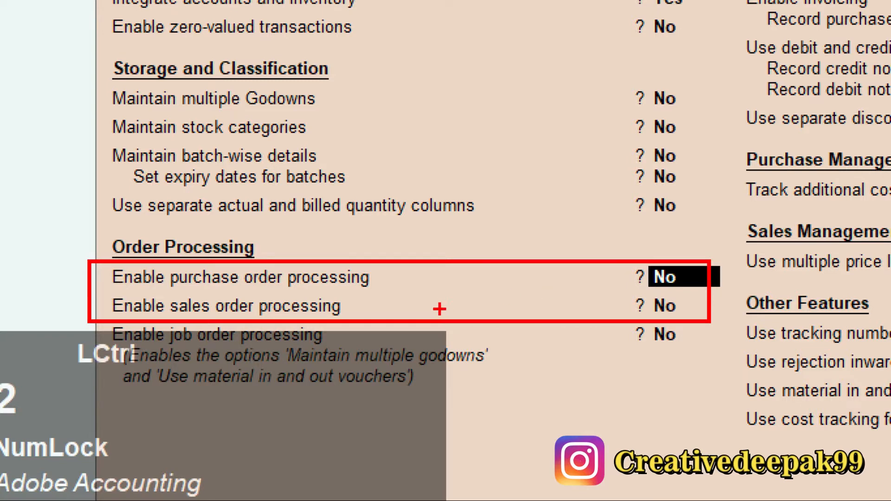
{"action": "scroll", "coordinate": [440, 309], "scroll_direction": "down", "scroll_amount": 3}
{"action": "key", "text": "Escape"}
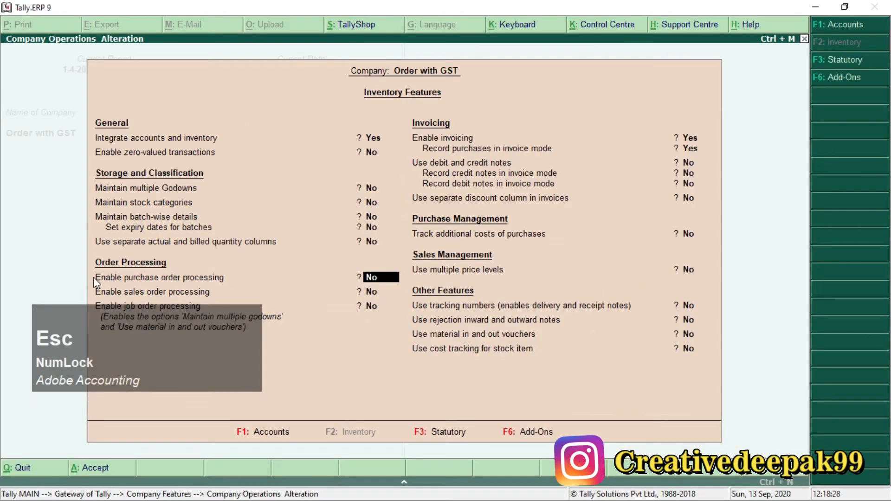
{"action": "type", "text": "y"}
{"action": "key", "text": "KP_Enter"}
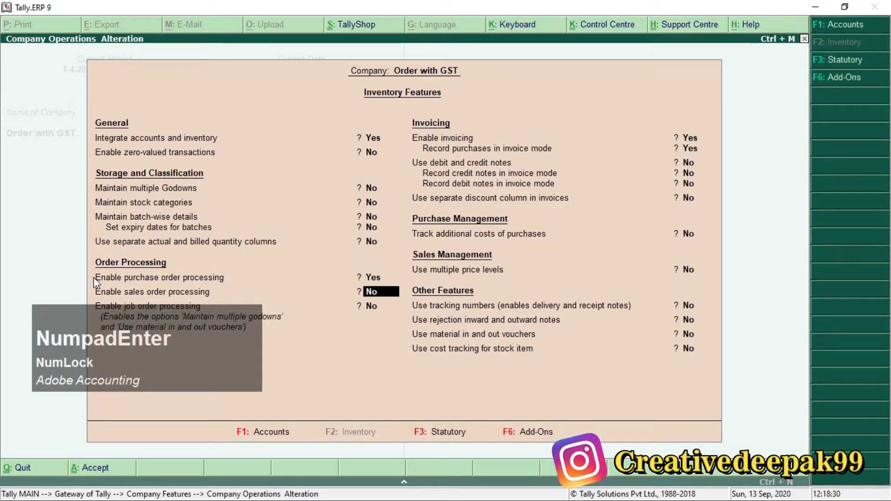
{"action": "type", "text": "y"}
{"action": "key", "text": "KP_Enter"}
Step: Set tracking numbers and rejection inward and outward notes to Yes, and save the inventory features
{"action": "key", "text": "Return"}
{"action": "key", "text": "Return"}
{"action": "key", "text": "Return"}
{"action": "key", "text": "Return"}
{"action": "key", "text": "Return"}
{"action": "key", "text": "Return"}
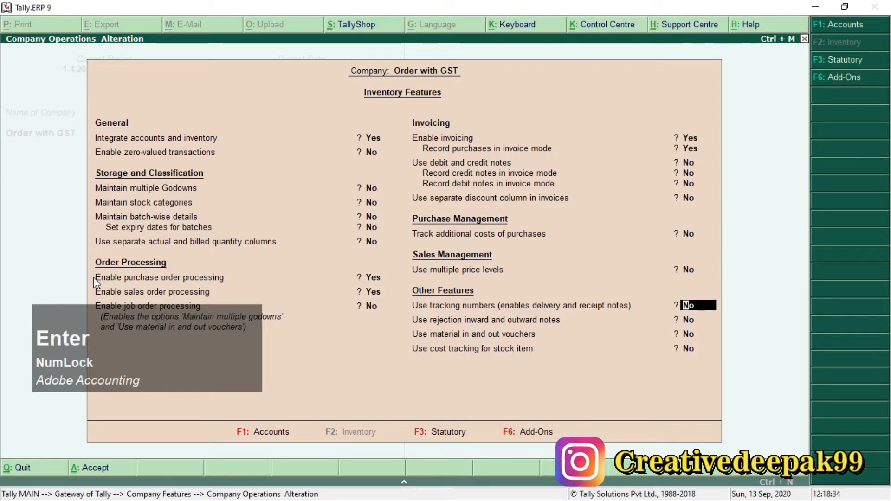
{"action": "key", "text": "ctrl+2"}
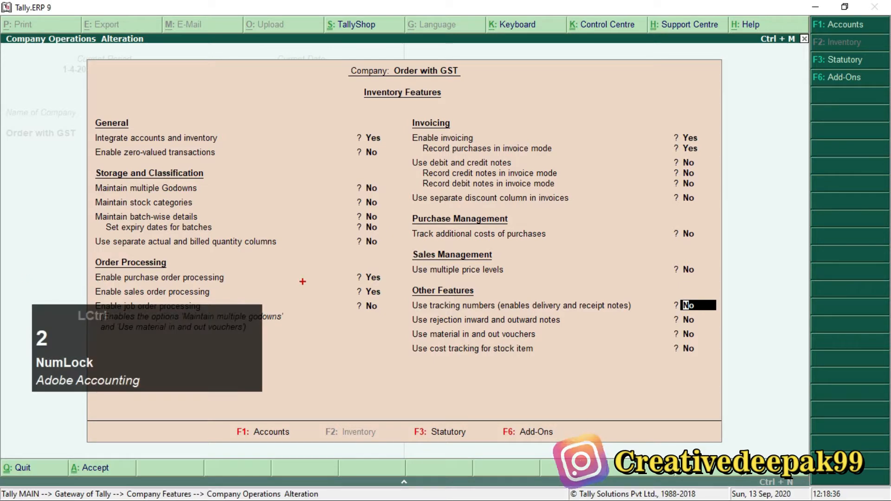
{"action": "mouse_move", "coordinate": [402, 299]}
{"action": "left_mouse_down"}
{"action": "mouse_move", "coordinate": [520, 321]}
{"action": "mouse_move", "coordinate": [714, 329]}
{"action": "left_mouse_up"}
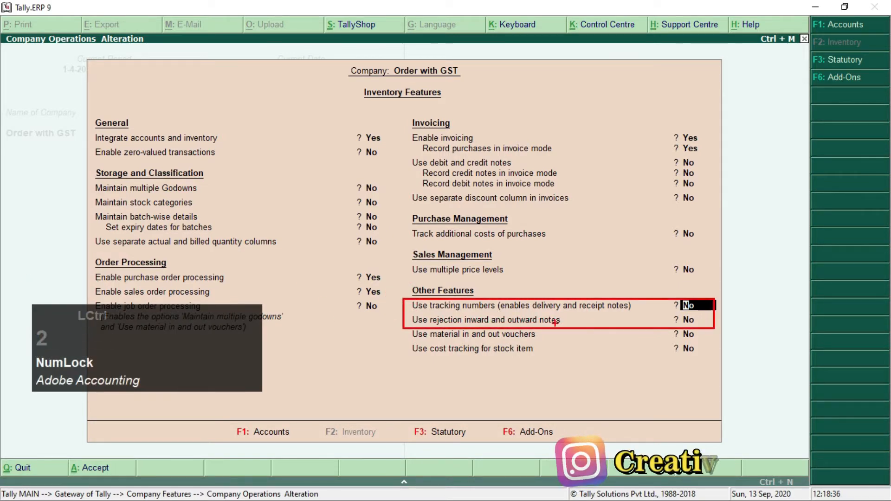
{"action": "scroll", "coordinate": [556, 323], "scroll_direction": "up", "scroll_amount": 7}
{"action": "scroll", "coordinate": [281, 274], "scroll_direction": "down", "scroll_amount": 3}
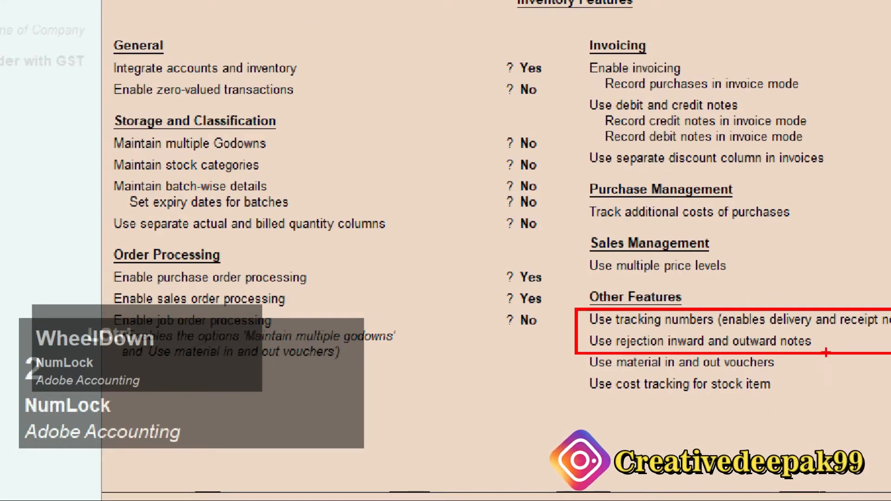
{"action": "scroll", "coordinate": [826, 353], "scroll_direction": "down", "scroll_amount": 2}
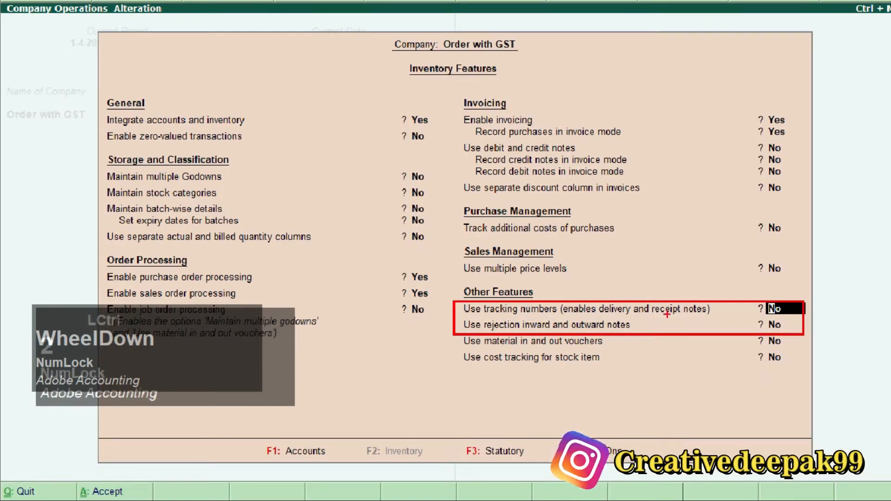
{"action": "scroll", "coordinate": [667, 314], "scroll_direction": "up", "scroll_amount": 2}
{"action": "scroll", "coordinate": [139, 317], "scroll_direction": "down", "scroll_amount": 2}
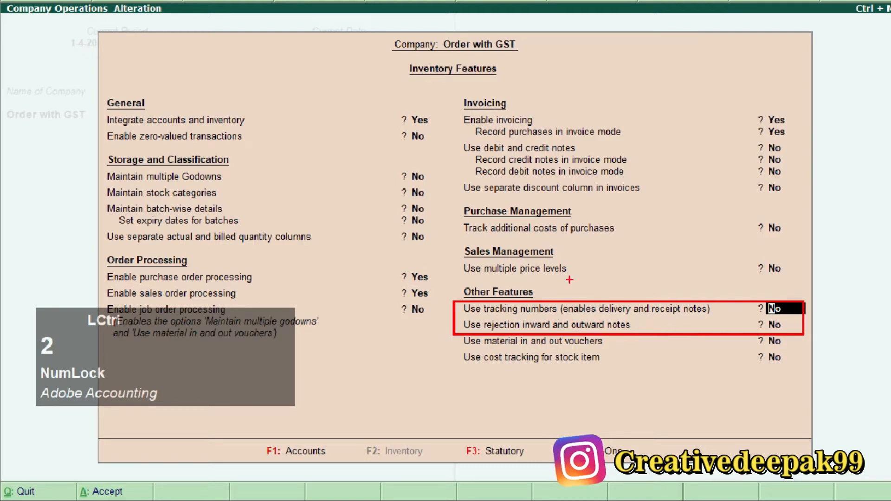
{"action": "key", "text": "Escape"}
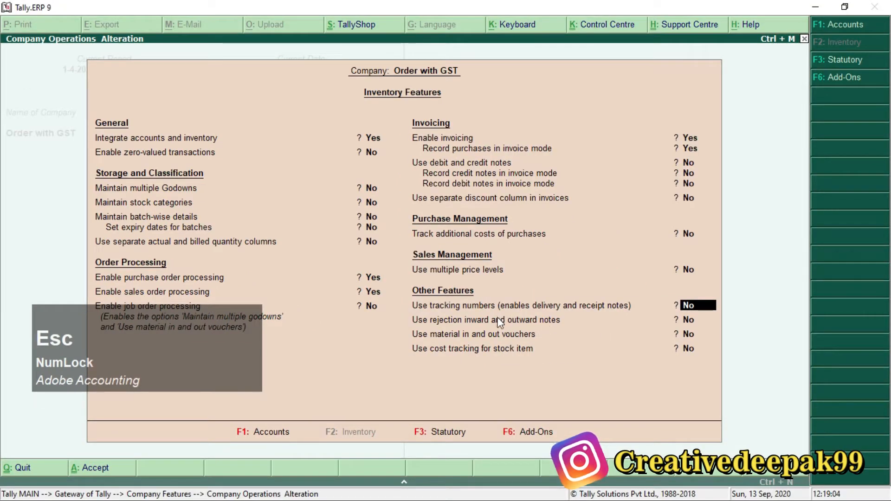
{"action": "type", "text": "y"}
{"action": "key", "text": "Return"}
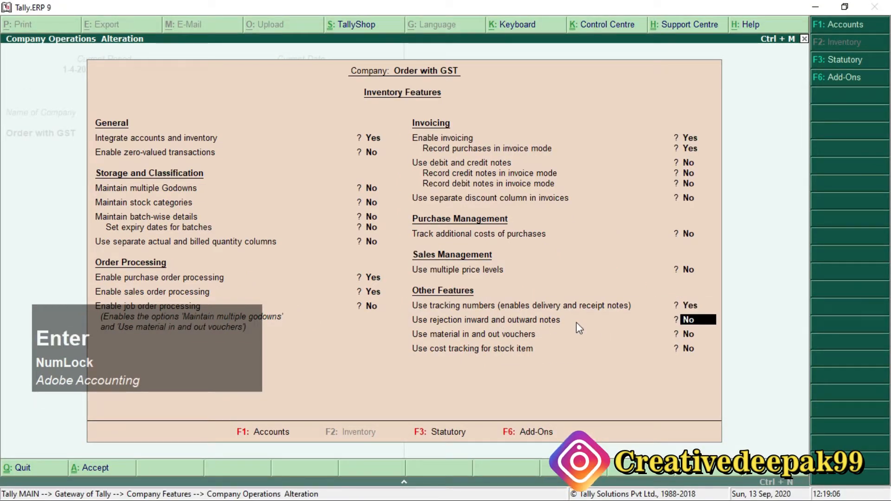
{"action": "type", "text": "y"}
{"action": "key", "text": "Return"}
{"action": "key", "text": "Return"}
{"action": "key", "text": "Return"}
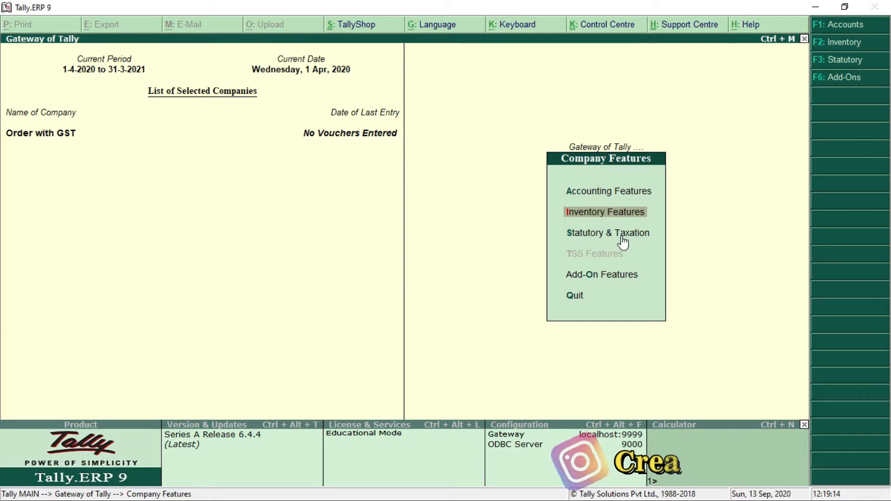
Step: Open the Statutory & Taxation features of the company Order with GST
{"action": "key", "text": "Down"}
{"action": "key", "text": "ctrl+2"}
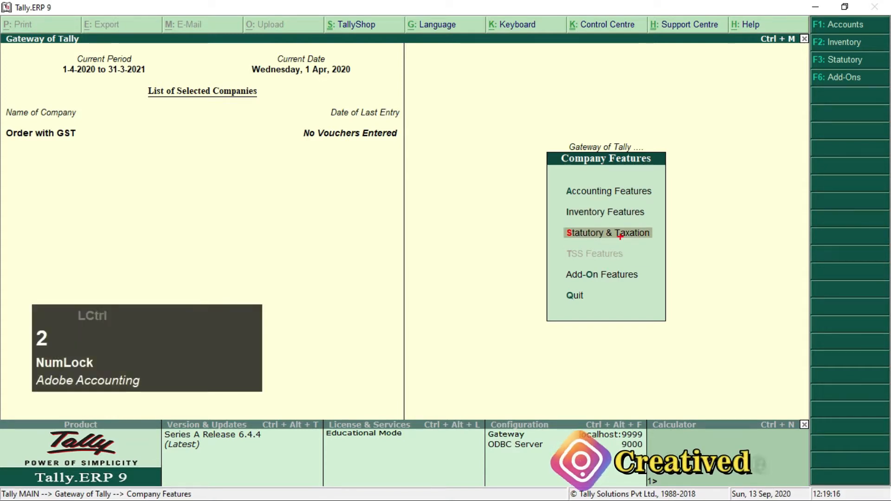
{"action": "left_click_drag", "start_coordinate": [552, 222], "coordinate": [669, 243]}
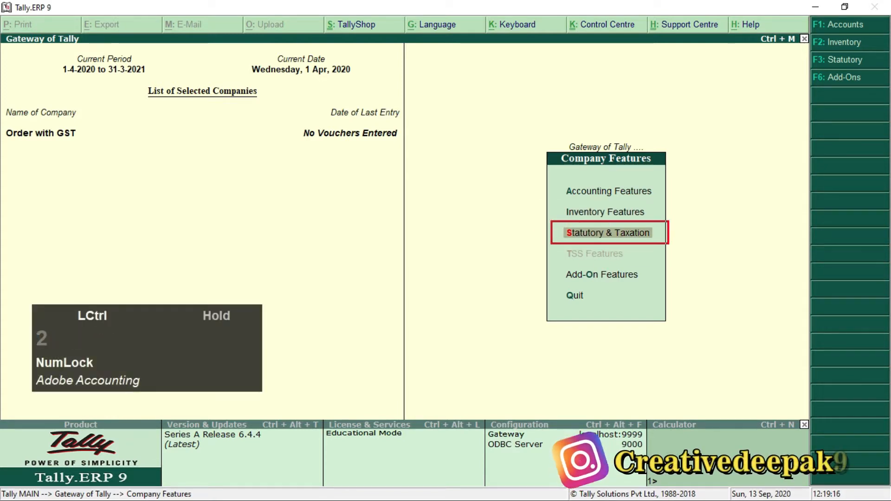
{"action": "scroll", "coordinate": [608, 230], "scroll_direction": "up", "scroll_amount": 3}
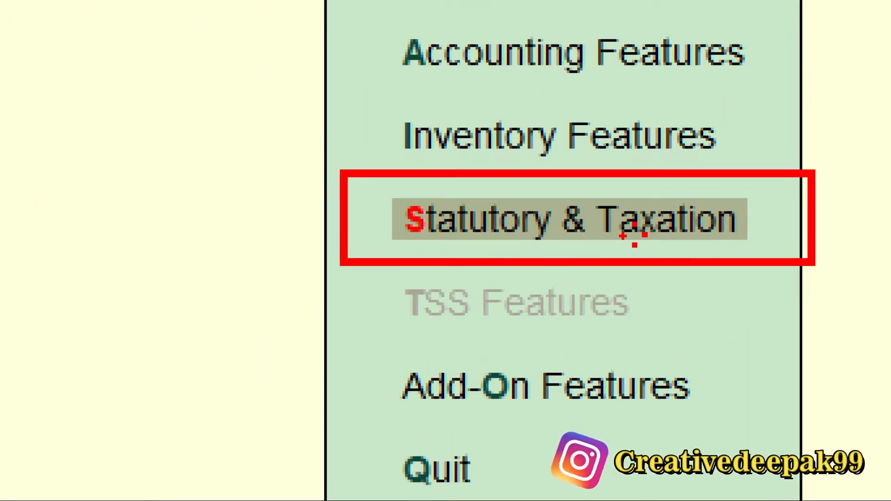
{"action": "scroll", "coordinate": [576, 236], "scroll_direction": "down", "scroll_amount": 3}
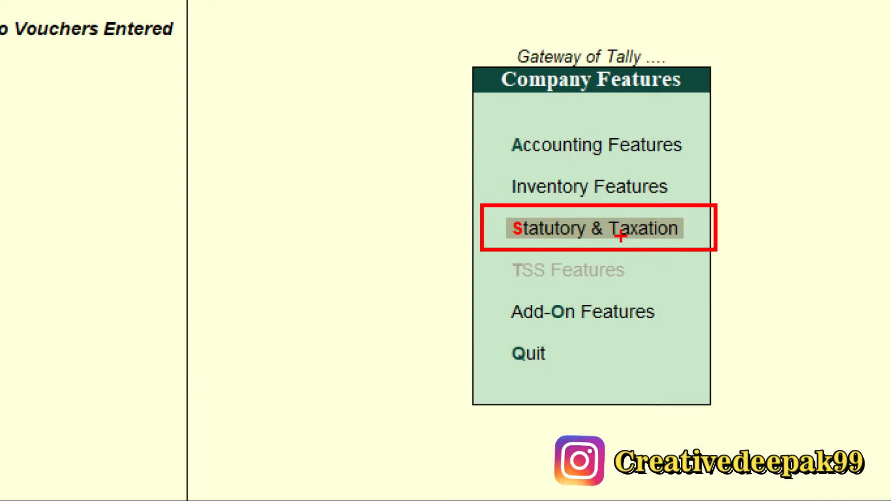
{"action": "key", "text": "Escape"}
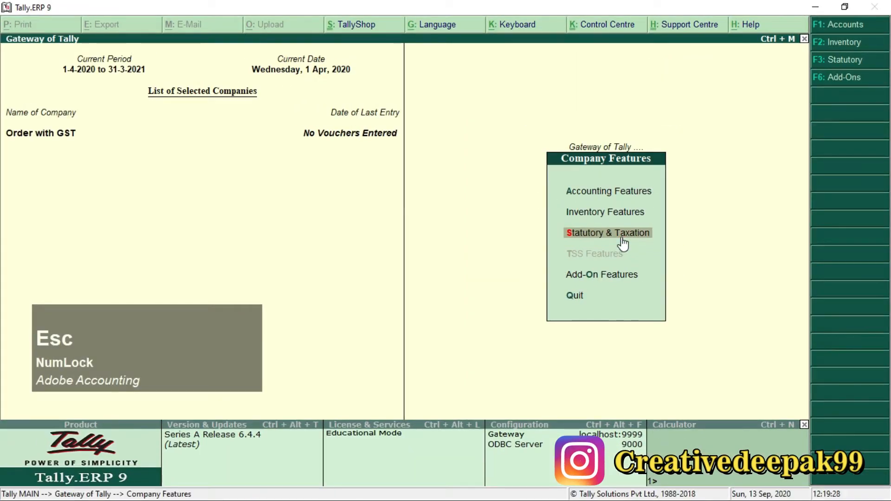
{"action": "key", "text": "Return"}
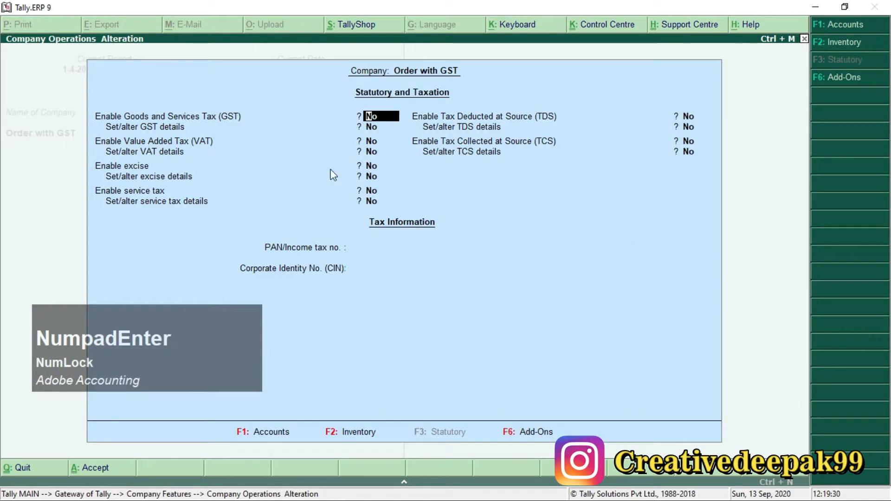
{"action": "key", "text": "ctrl+2"}
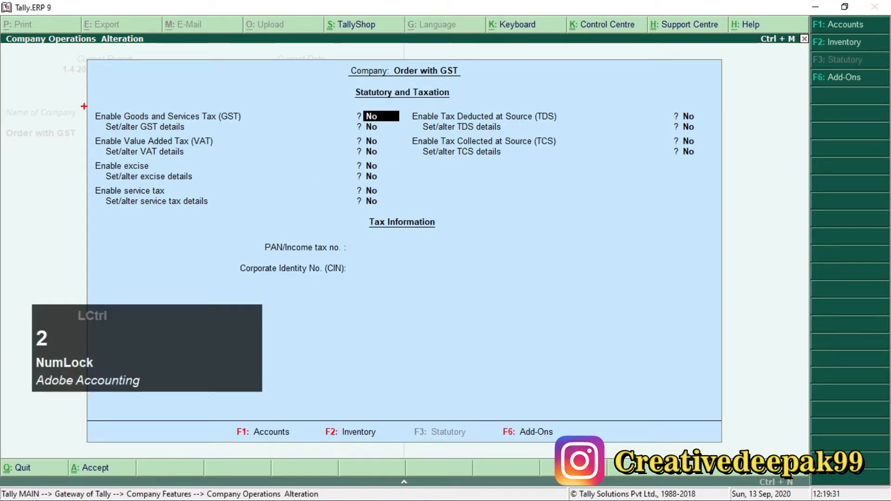
{"action": "mouse_move", "coordinate": [84, 107]}
{"action": "left_mouse_down"}
{"action": "mouse_move", "coordinate": [116, 132]}
{"action": "mouse_move", "coordinate": [392, 136]}
{"action": "left_mouse_up"}
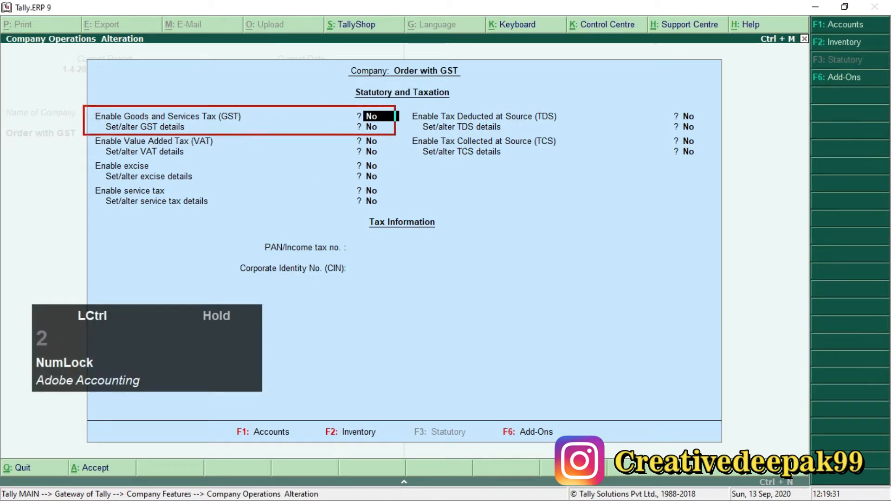
{"action": "scroll", "coordinate": [223, 118], "scroll_direction": "up", "scroll_amount": 2}
{"action": "scroll", "coordinate": [142, 180], "scroll_direction": "down", "scroll_amount": 2}
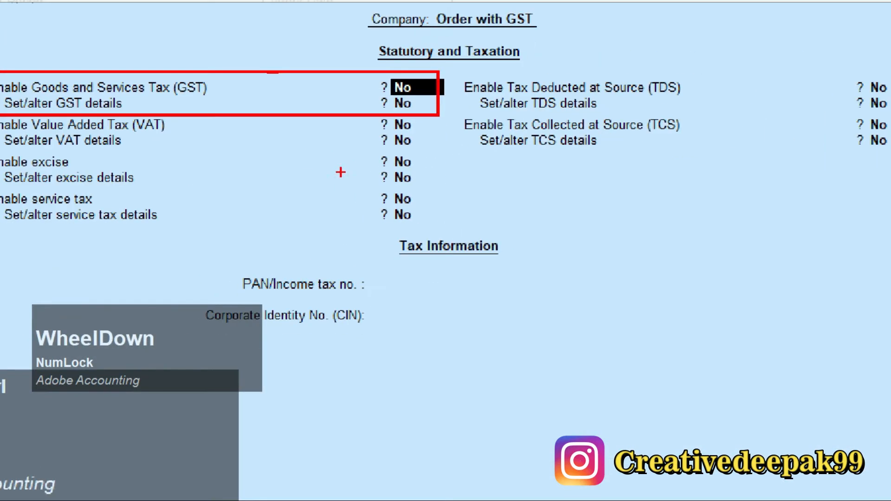
{"action": "scroll", "coordinate": [94, 128], "scroll_direction": "up", "scroll_amount": 2}
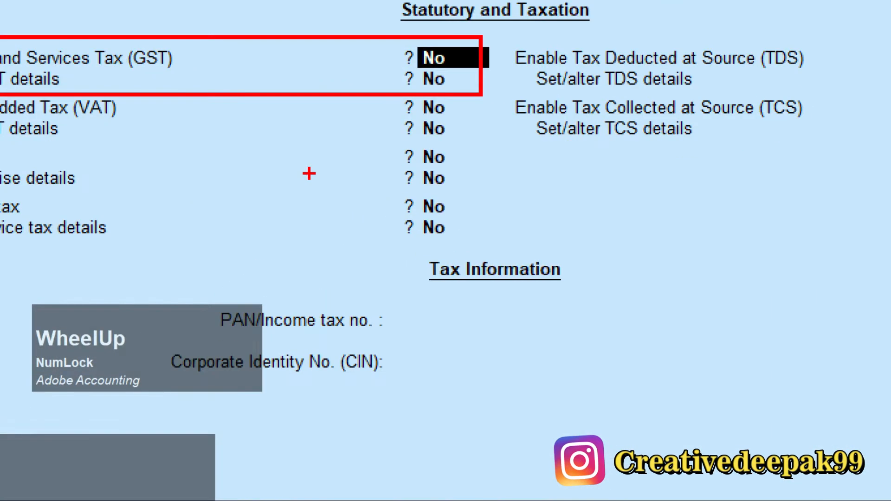
{"action": "scroll", "coordinate": [60, 112], "scroll_direction": "down", "scroll_amount": 2}
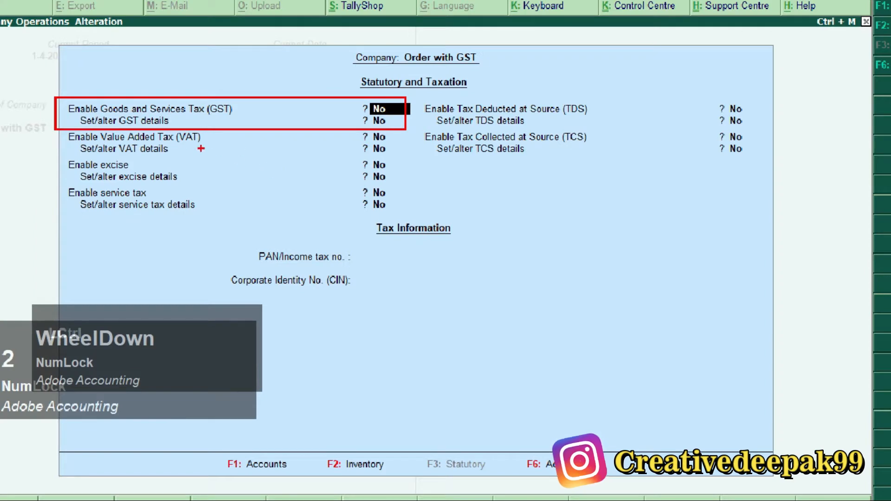
{"action": "key", "text": "Escape"}
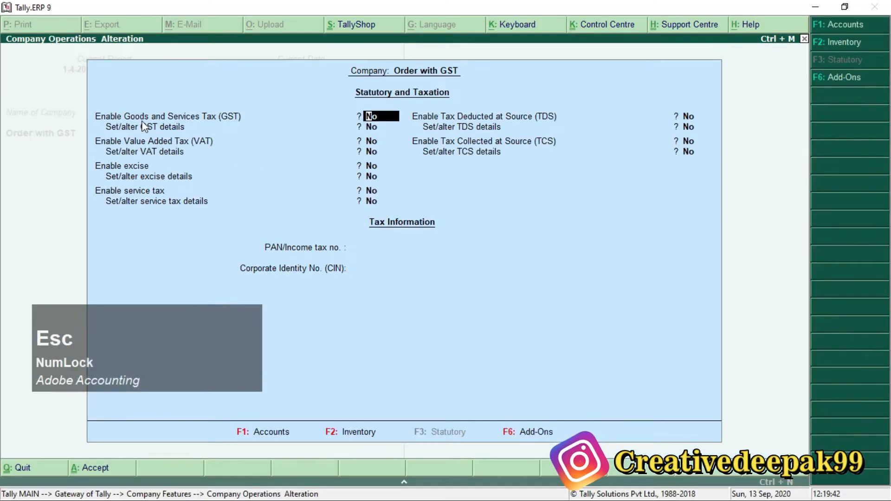
{"action": "key", "text": "ctrl+2"}
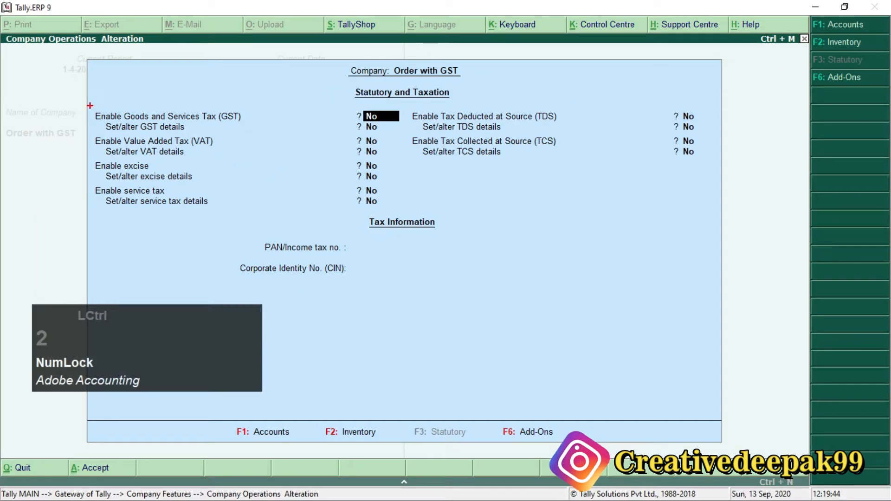
{"action": "mouse_move", "coordinate": [84, 100]}
{"action": "left_mouse_down"}
{"action": "mouse_move", "coordinate": [258, 131]}
{"action": "mouse_move", "coordinate": [395, 137]}
{"action": "left_mouse_up"}
{"action": "scroll", "coordinate": [103, 119], "scroll_direction": "up", "scroll_amount": 2}
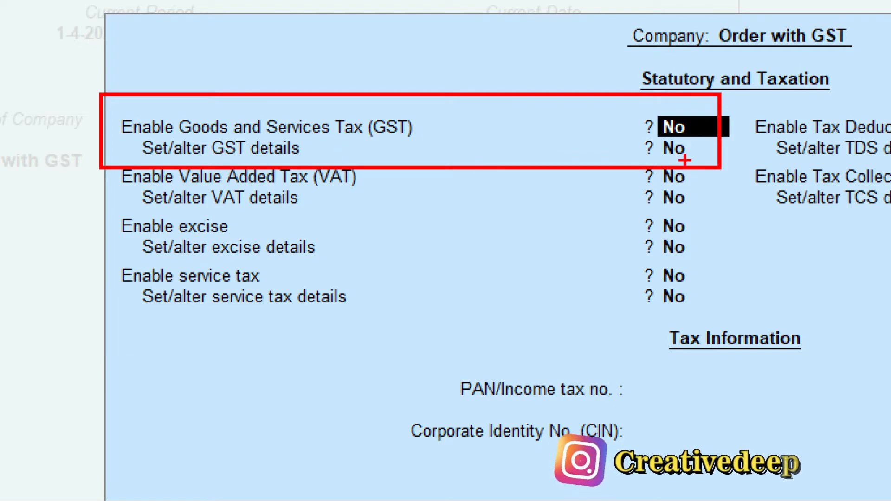
{"action": "key", "text": "Escape"}
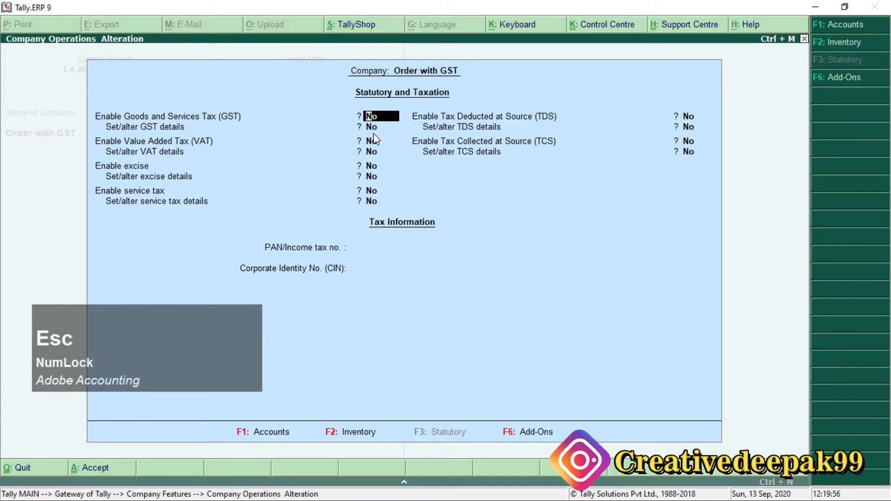
Step: Set Enable Goods and Services Tax (GST) and Set/alter GST details to Yes, opening the company's GST details
{"action": "type", "text": "y"}
{"action": "key", "text": "Return"}
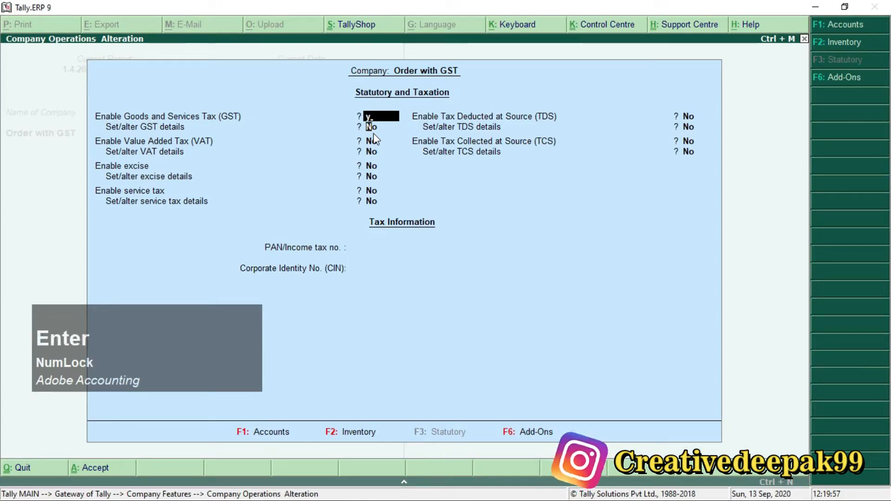
{"action": "type", "text": "y"}
{"action": "key", "text": "Return"}
Step: Save the GST details with registration type Regular, a blank GSTIN/UIN, monthly GSTR1 and the default e-Way Bill settings
{"action": "key", "text": "Return"}
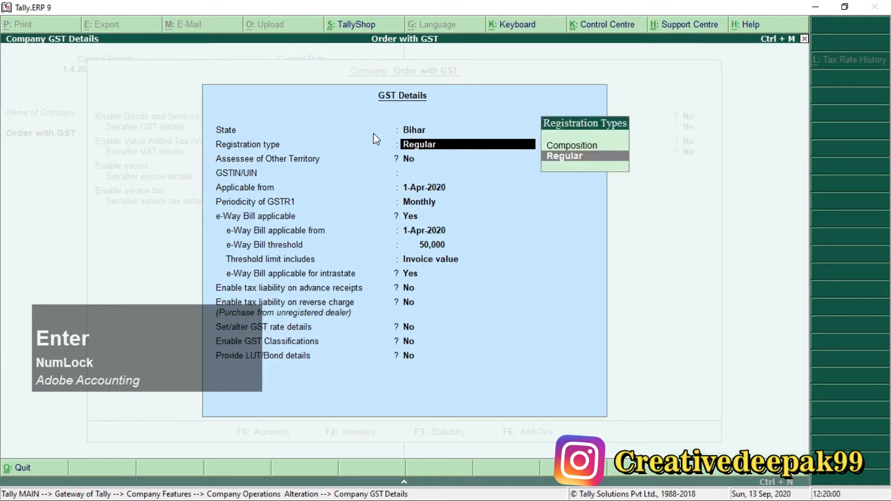
{"action": "key", "text": "Return"}
{"action": "key", "text": "Return"}
{"action": "key", "text": "Return"}
{"action": "key", "text": "Return"}
{"action": "key", "text": "Return"}
{"action": "key", "text": "Return"}
{"action": "key", "text": "Return"}
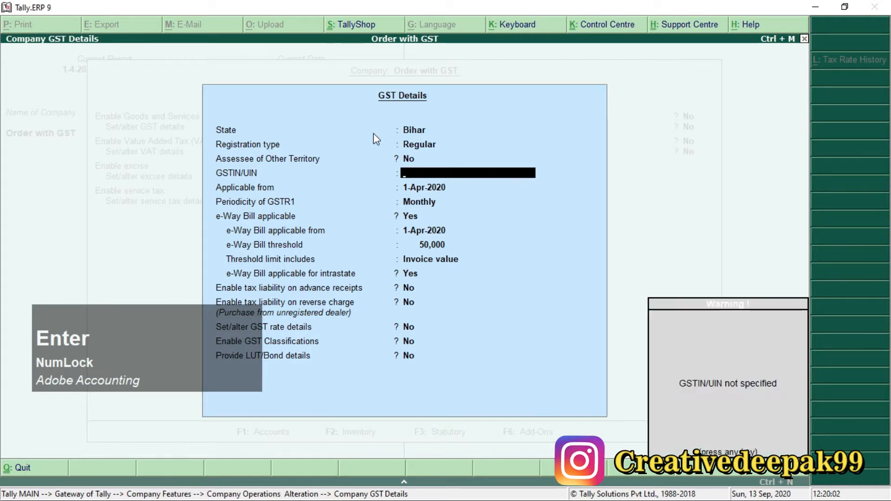
{"action": "key", "text": "Return"}
{"action": "key", "text": "Return"}
{"action": "key", "text": "Return"}
{"action": "key", "text": "Return"}
{"action": "key", "text": "Return"}
{"action": "key", "text": "Return"}
{"action": "key", "text": "Return"}
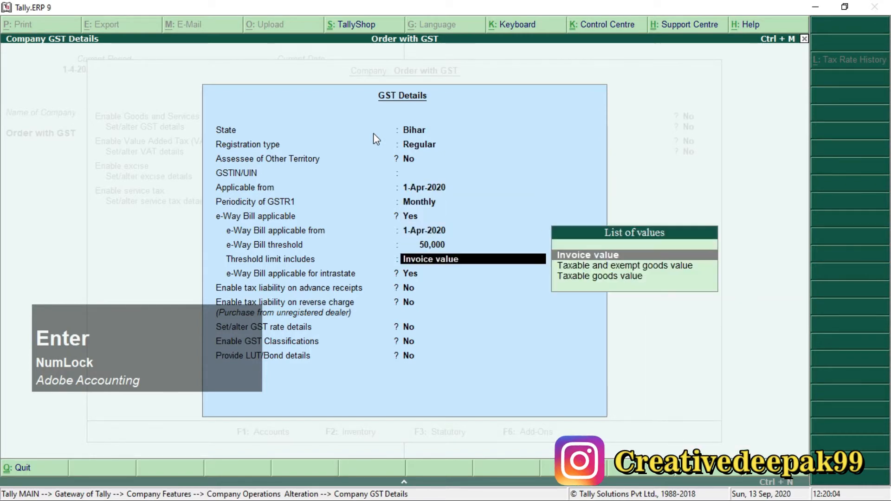
{"action": "key", "text": "Return"}
{"action": "key", "text": "Return"}
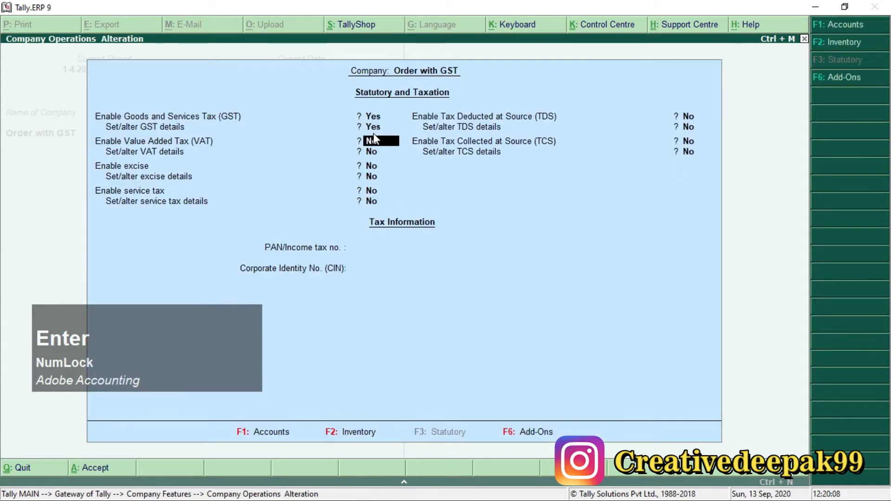
Step: Leave the remaining taxes and tax information unset, save the statutory features, and return to the Gateway of Tally
{"action": "key", "text": "Return"}
{"action": "key", "text": "Return"}
{"action": "key", "text": "Return"}
{"action": "key", "text": "Return"}
{"action": "key", "text": "Return"}
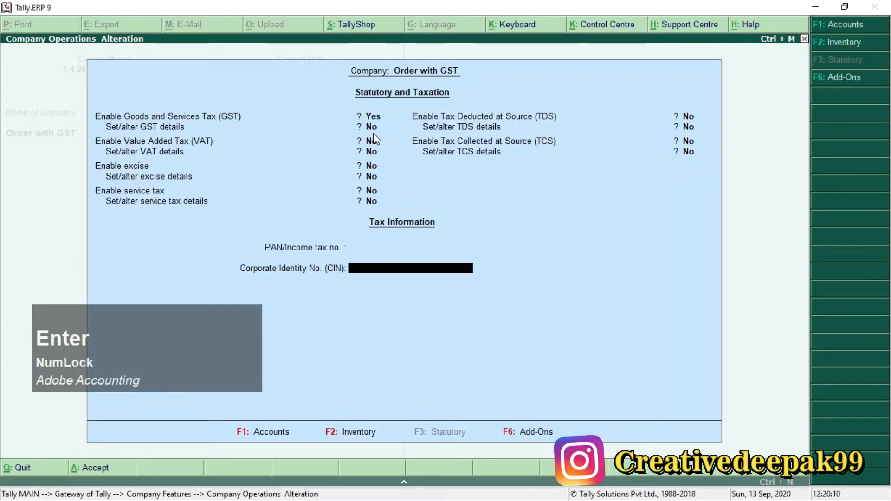
{"action": "key", "text": "Return"}
{"action": "key", "text": "Return"}
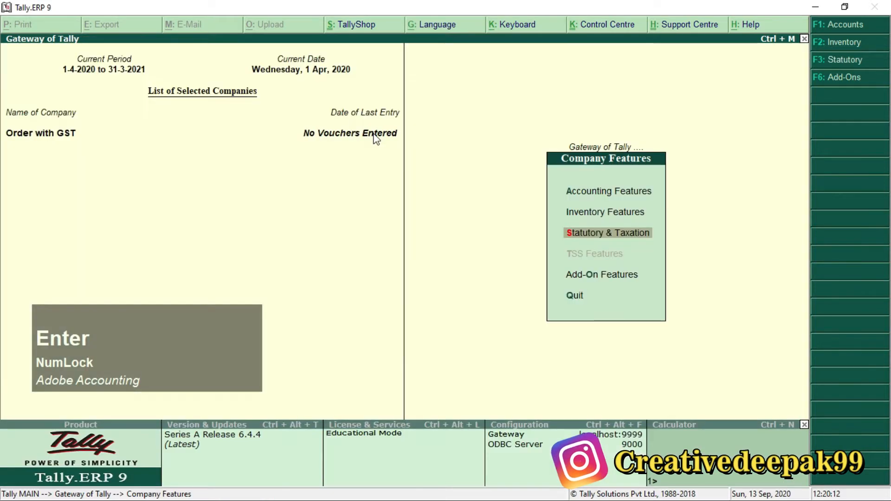
{"action": "key", "text": "Escape"}
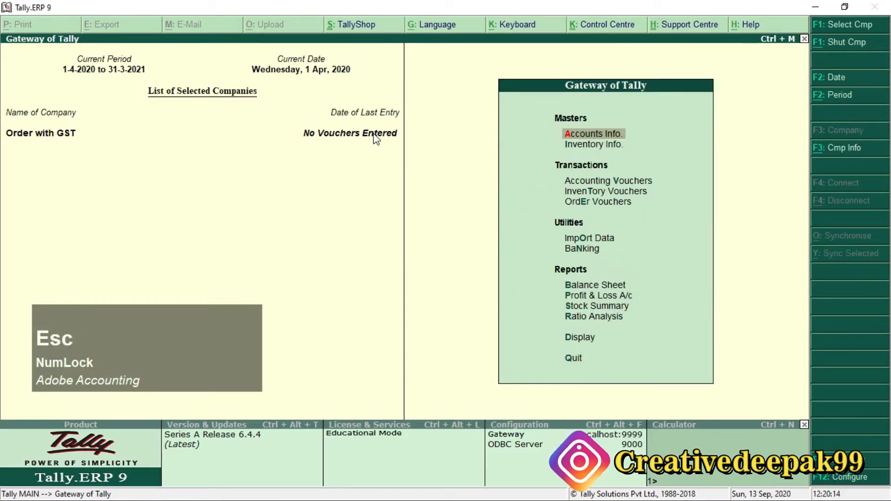
Step: Switch to the Order Processing with GST PDF and read the first purchase order's date, supplier, order number and due date
{"action": "key", "text": "alt+Tab"}
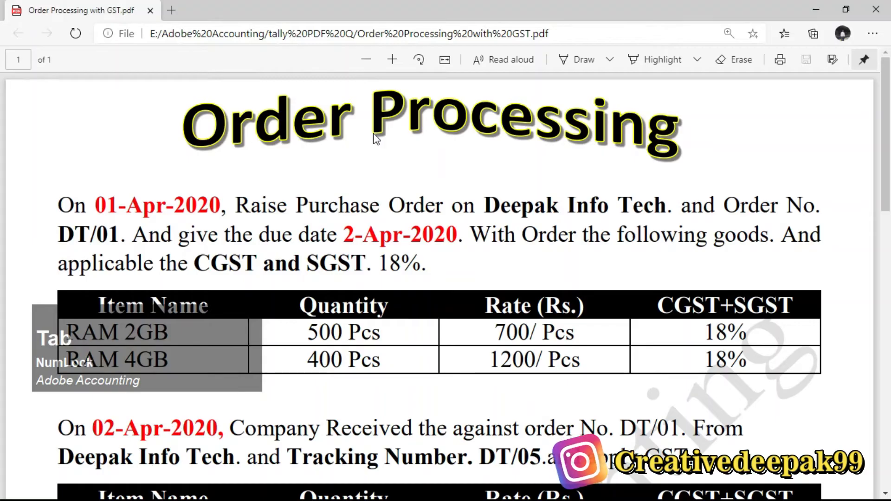
{"action": "scroll", "coordinate": [464, 205], "scroll_direction": "down", "scroll_amount": 4}
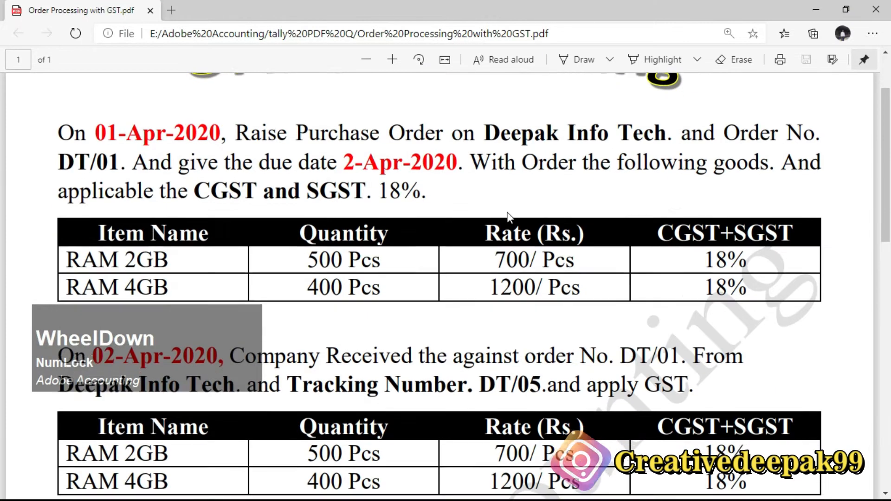
{"action": "scroll", "coordinate": [490, 203], "scroll_direction": "up", "scroll_amount": 4}
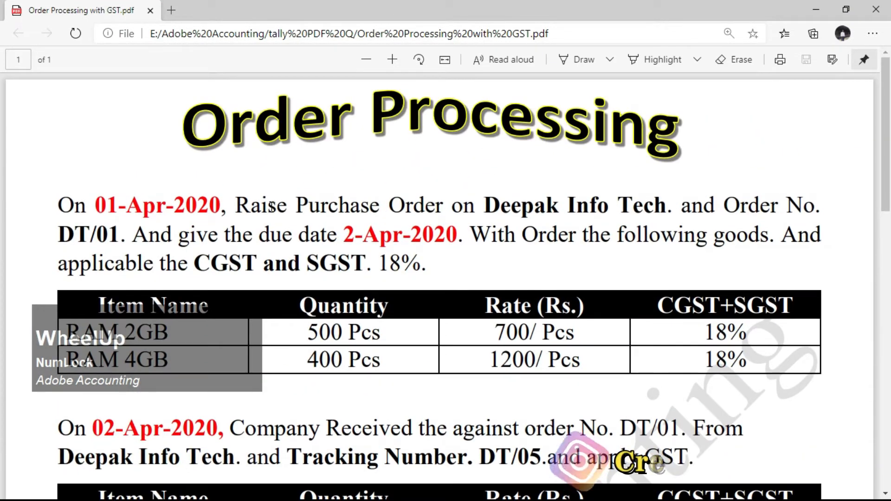
{"action": "scroll", "coordinate": [302, 223], "scroll_direction": "down", "scroll_amount": 3}
{"action": "scroll", "coordinate": [212, 209], "scroll_direction": "up", "scroll_amount": 3}
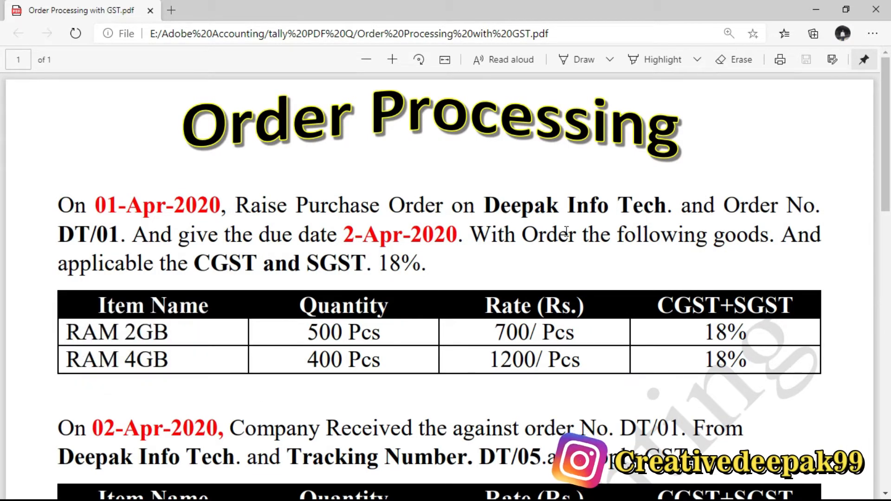
{"action": "left_click_drag", "start_coordinate": [485, 204], "coordinate": [820, 206]}
{"action": "left_click_drag", "start_coordinate": [58, 236], "coordinate": [455, 238]}
{"action": "left_click_drag", "start_coordinate": [100, 203], "coordinate": [221, 207]}
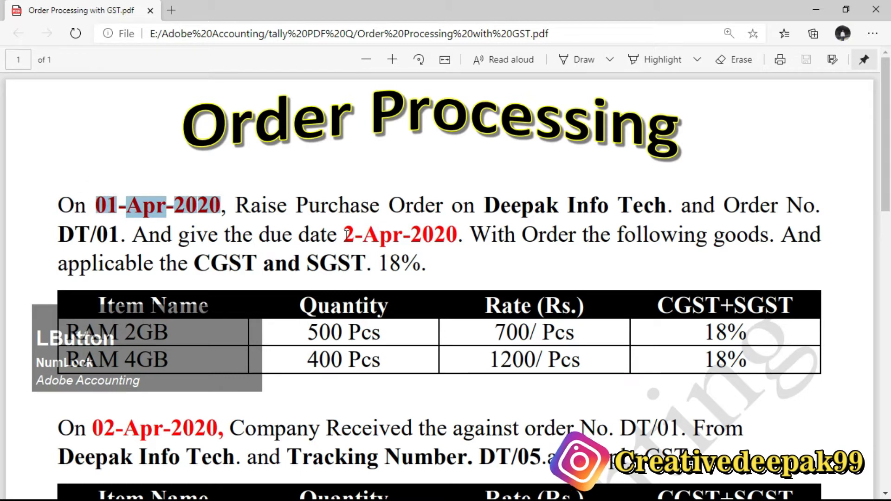
{"action": "left_click_drag", "start_coordinate": [346, 234], "coordinate": [460, 238]}
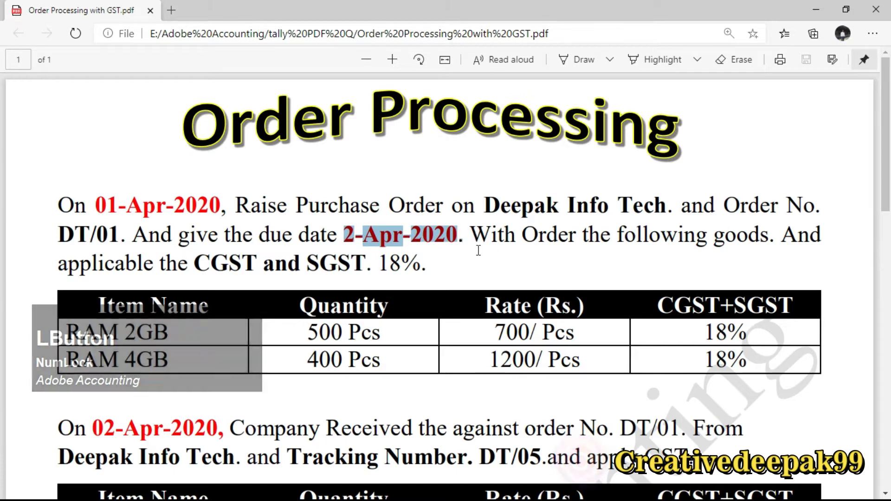
{"action": "left_click_drag", "start_coordinate": [471, 235], "coordinate": [781, 237]}
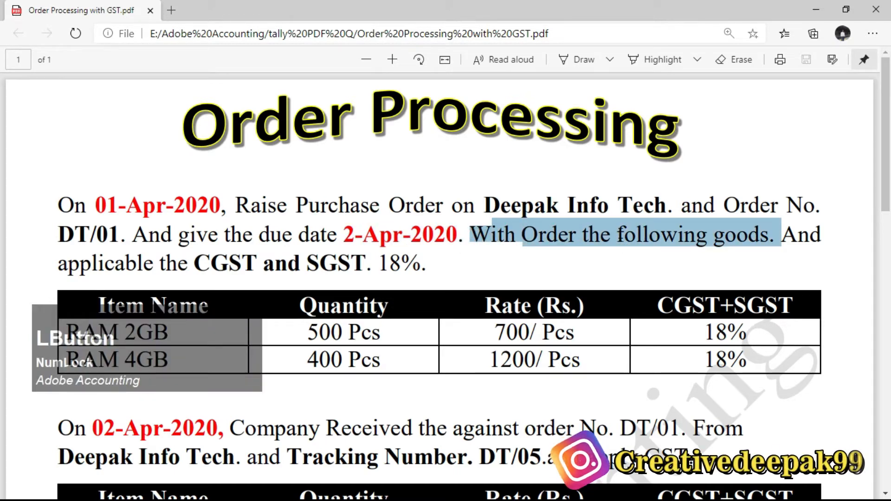
Step: Examine the first purchase order's item table and its CGST and SGST requirements in the exercise PDF
{"action": "scroll", "coordinate": [395, 254], "scroll_direction": "down", "scroll_amount": 3}
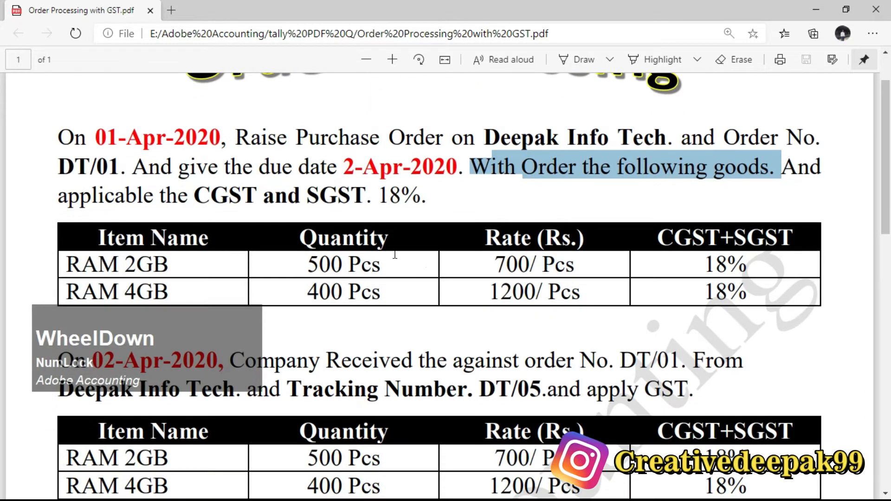
{"action": "scroll", "coordinate": [327, 255], "scroll_direction": "down", "scroll_amount": 3}
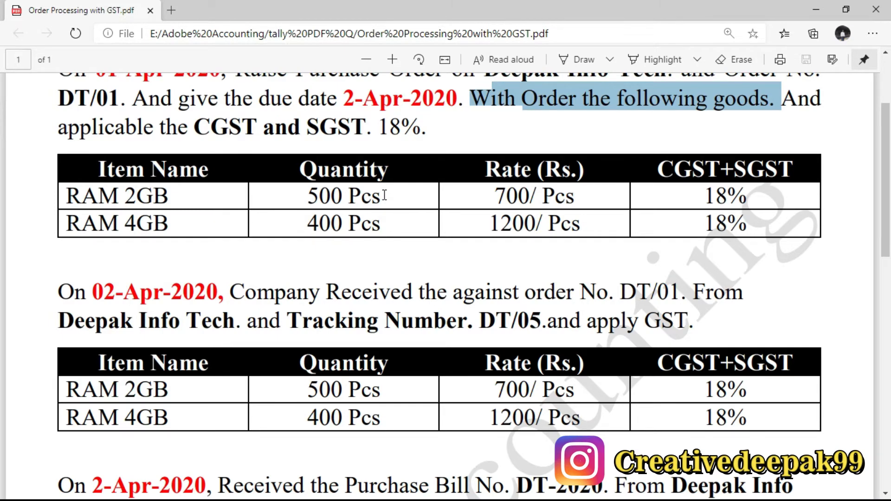
{"action": "scroll", "coordinate": [383, 194], "scroll_direction": "up", "scroll_amount": 3}
{"action": "double_click", "coordinate": [802, 174]}
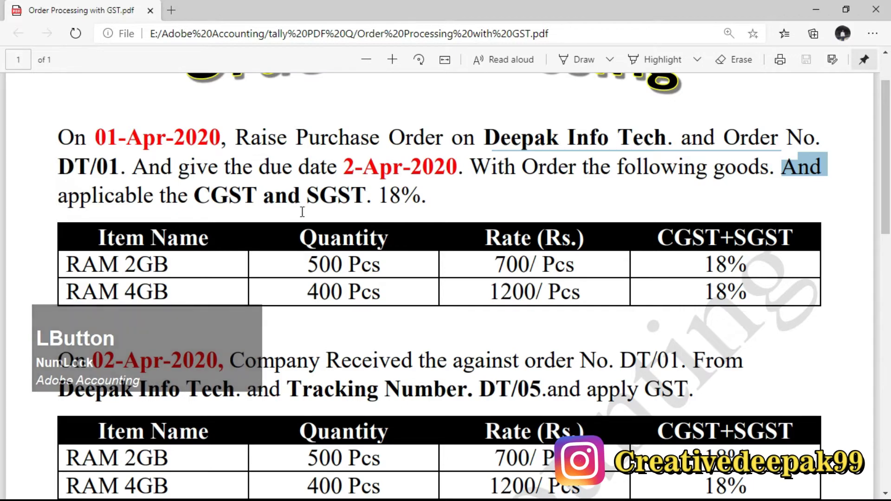
{"action": "double_click", "coordinate": [385, 200]}
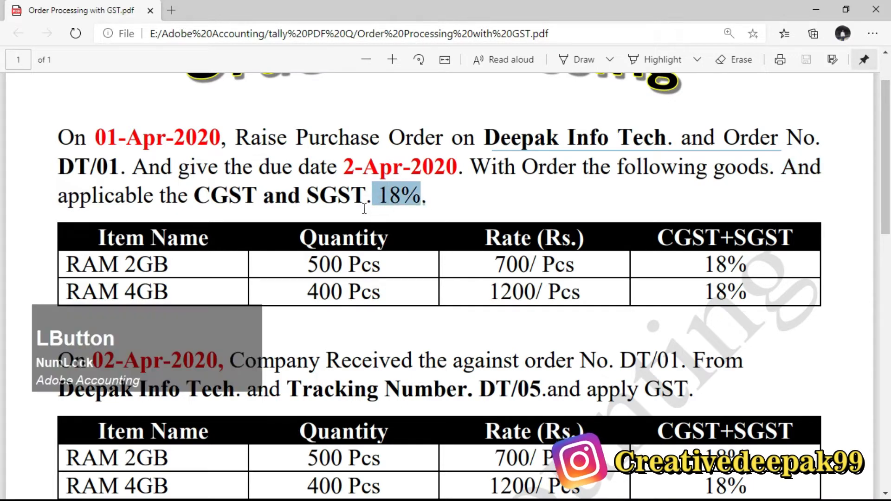
{"action": "double_click", "coordinate": [391, 199]}
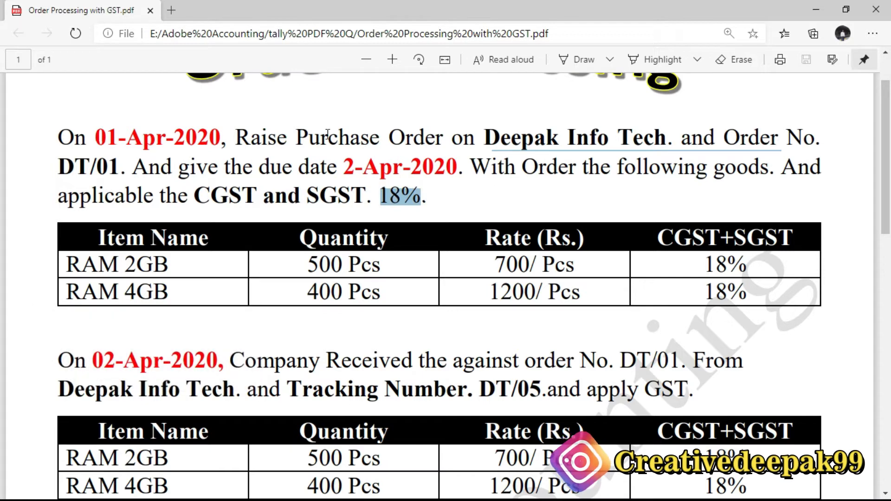
{"action": "left_click_drag", "start_coordinate": [296, 136], "coordinate": [380, 139]}
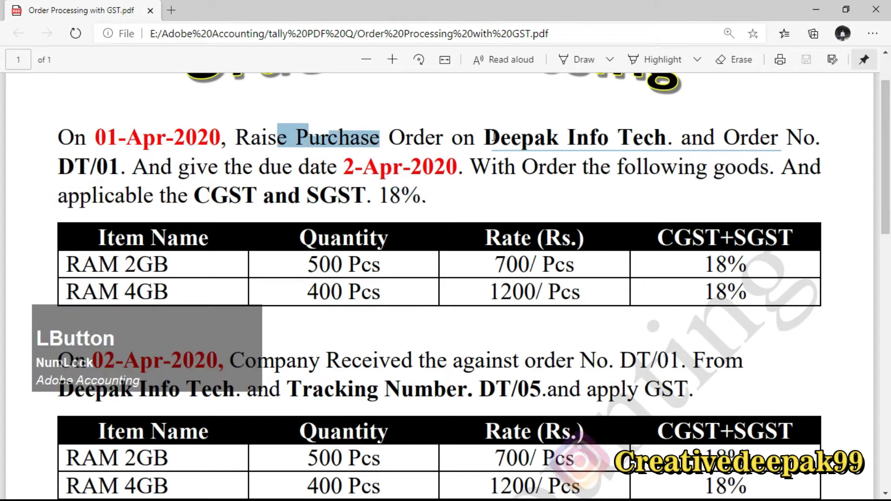
{"action": "left_click_drag", "start_coordinate": [493, 137], "coordinate": [667, 139]}
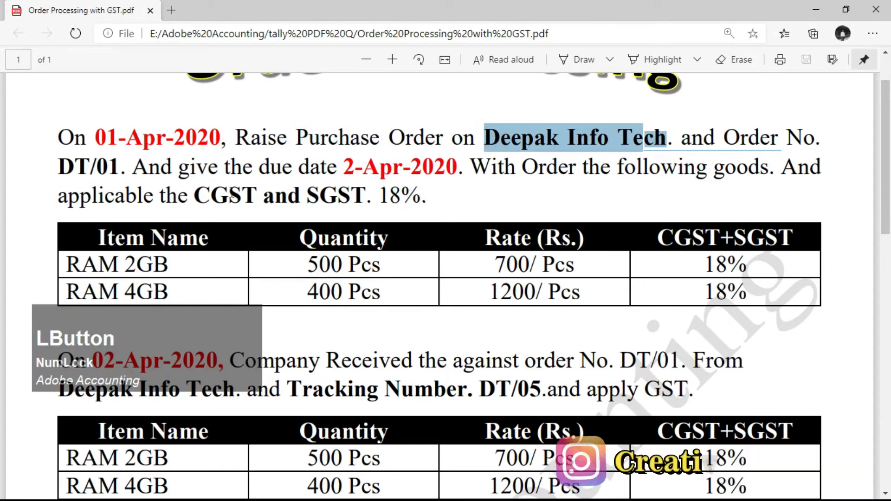
{"action": "left_click_drag", "start_coordinate": [195, 195], "coordinate": [366, 200]}
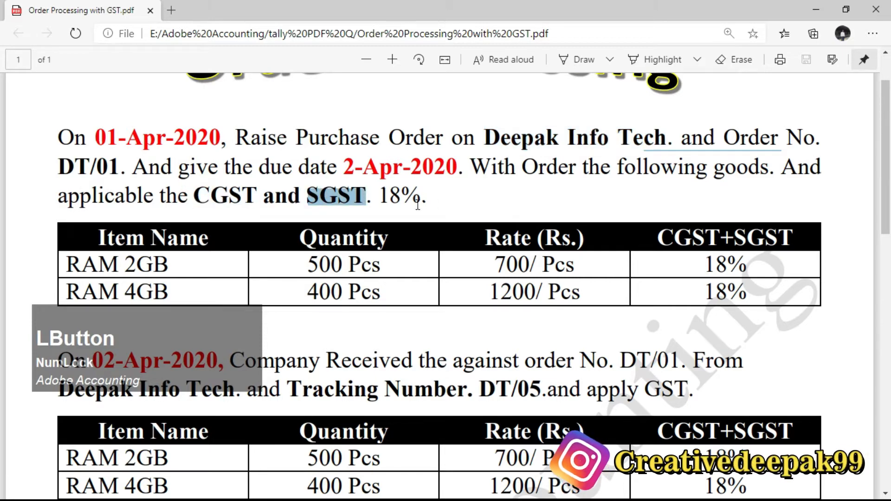
Step: Switch to Tally.ERP 9 and open the creation form for a new single ledger
{"action": "key", "text": "alt+Tab"}
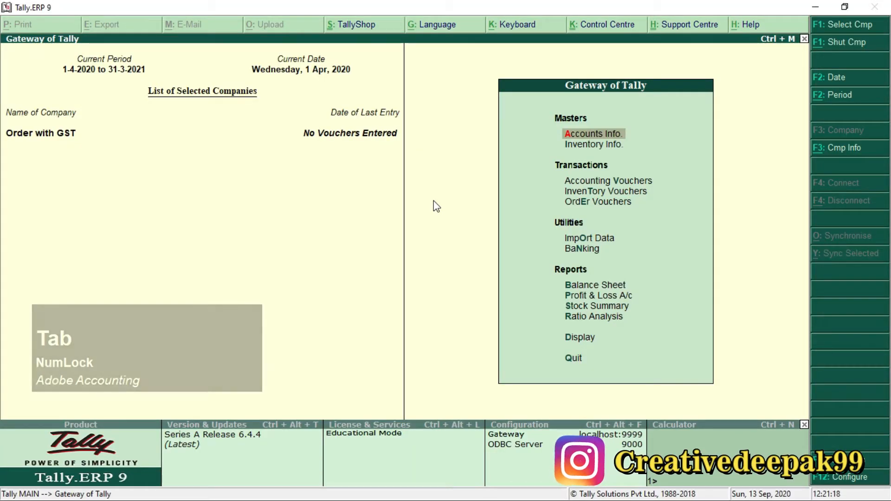
{"action": "key", "text": "Return"}
{"action": "key", "text": "Down"}
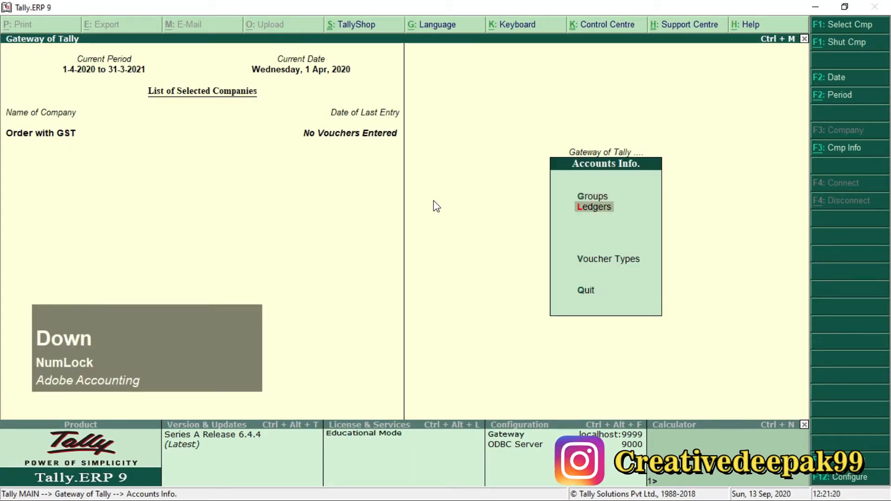
{"action": "key", "text": "Return"}
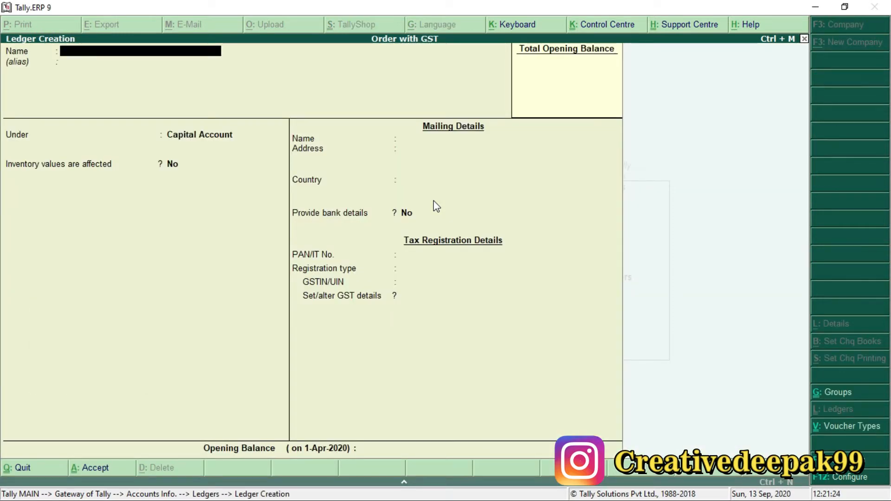
Step: Name the new ledger Deepak Info Tech and place it under Sundry Creditors, keeping its default bill-by-bill settings
{"action": "type", "text": "Deepak"}
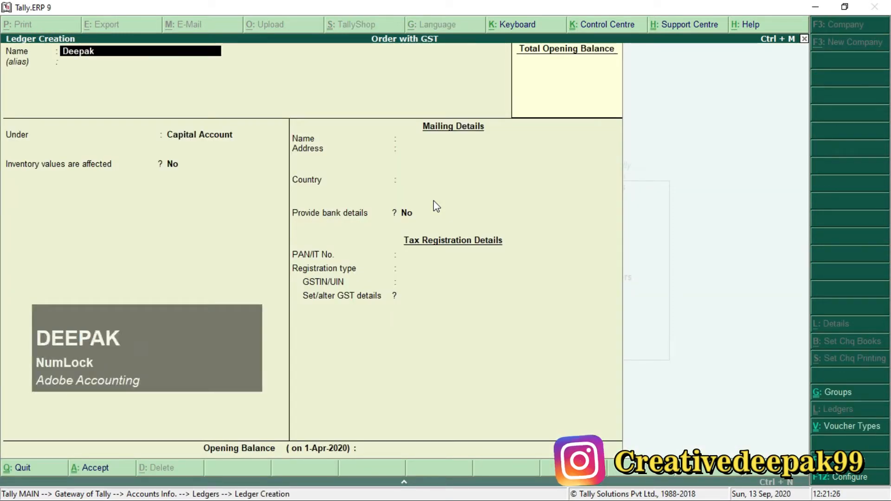
{"action": "type", "text": " Info Tec"}
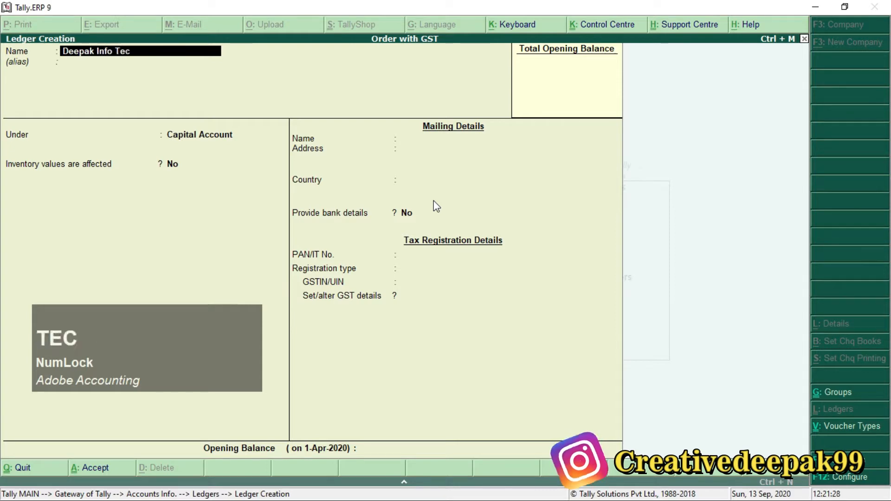
{"action": "type", "text": "h"}
{"action": "key", "text": "Return"}
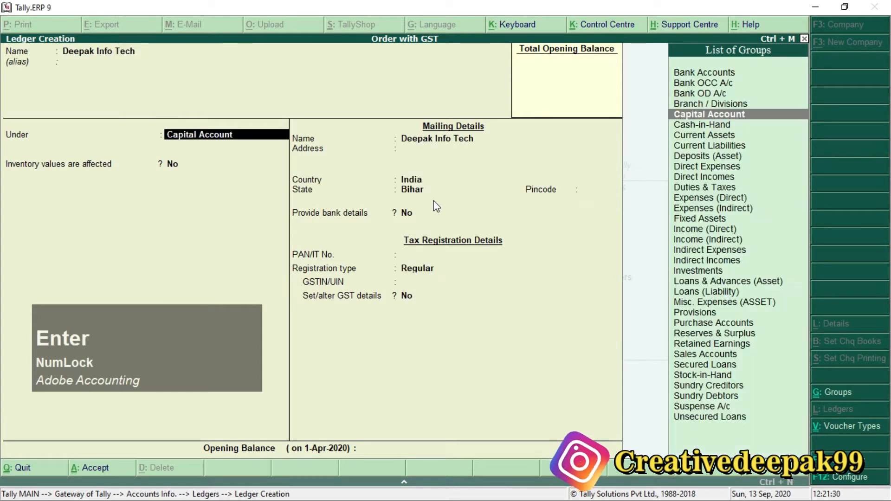
{"action": "type", "text": "S"}
{"action": "key", "text": "Down"}
{"action": "key", "text": "Down"}
{"action": "key", "text": "Down"}
{"action": "key", "text": "Down"}
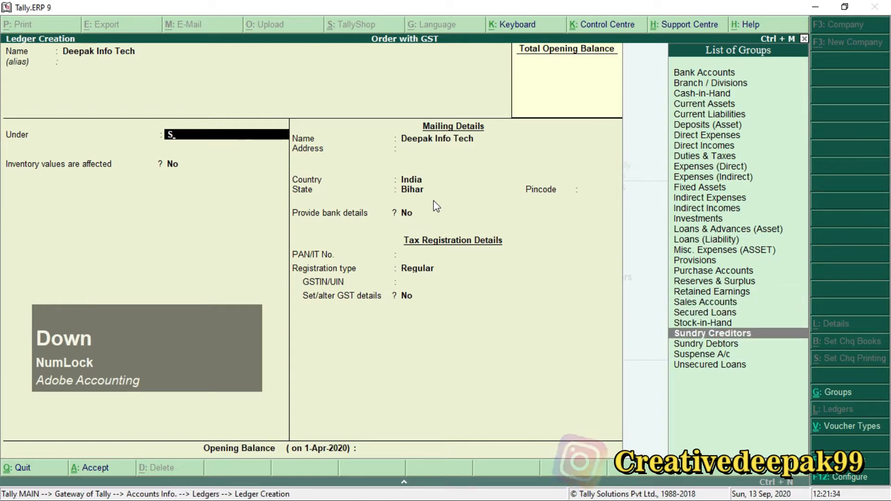
{"action": "key", "text": "Return"}
{"action": "key", "text": "Return"}
{"action": "key", "text": "Return"}
{"action": "key", "text": "Return"}
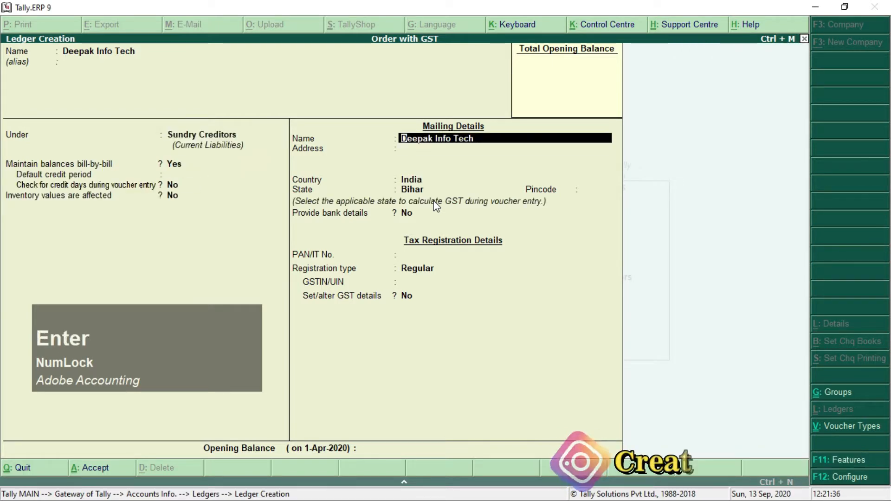
{"action": "key", "text": "Return"}
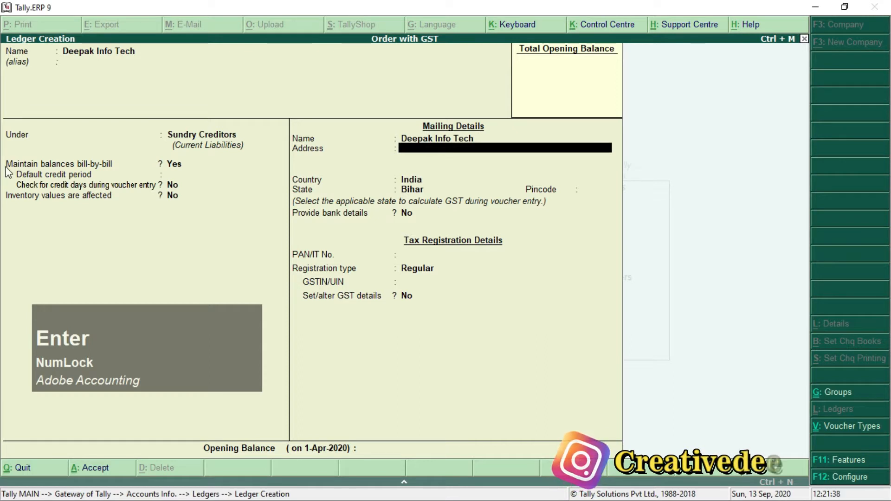
{"action": "key", "text": "ctrl+2"}
{"action": "mouse_move", "coordinate": [2, 151]}
{"action": "left_mouse_down"}
{"action": "mouse_move", "coordinate": [40, 178]}
{"action": "mouse_move", "coordinate": [200, 177]}
{"action": "left_mouse_up"}
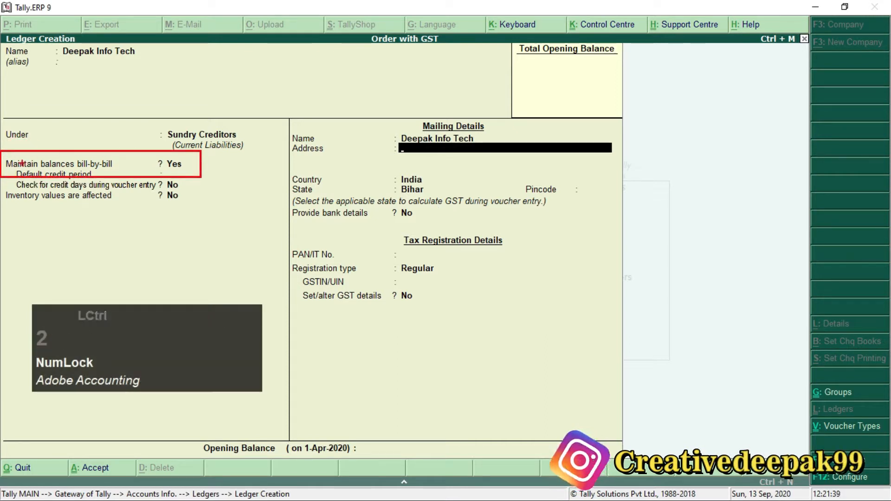
{"action": "scroll", "coordinate": [22, 163], "scroll_direction": "up", "scroll_amount": 2}
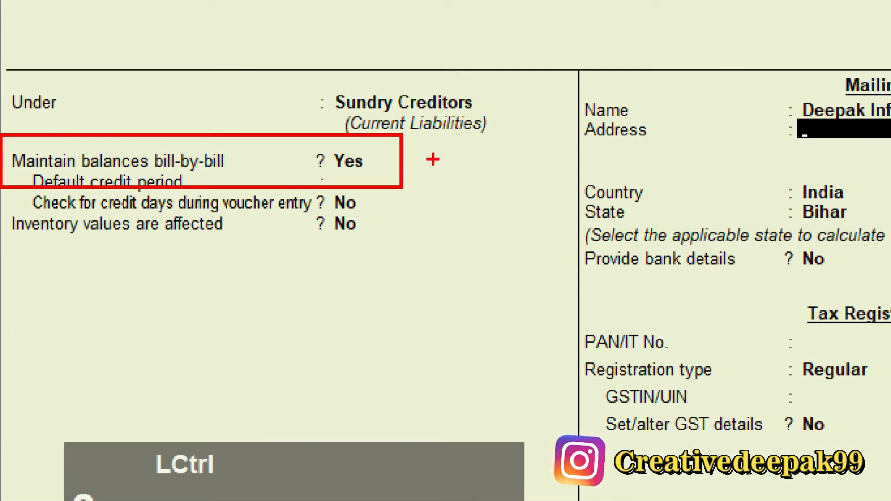
{"action": "key", "text": "Escape"}
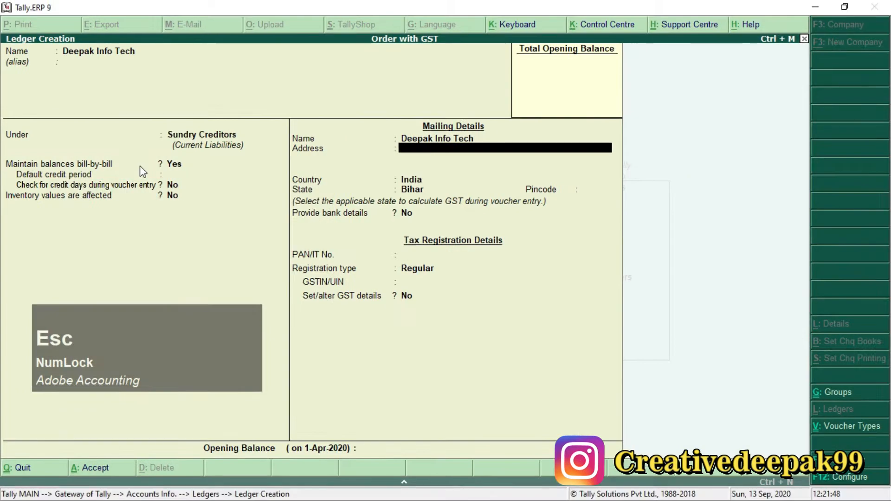
Step: Leave the address and PAN blank, keep the Regular registration type, and save the Deepak Info Tech ledger
{"action": "key", "text": "Return"}
{"action": "key", "text": "Return"}
{"action": "key", "text": "Return"}
{"action": "key", "text": "Return"}
{"action": "key", "text": "Return"}
{"action": "key", "text": "Return"}
{"action": "key", "text": "Return"}
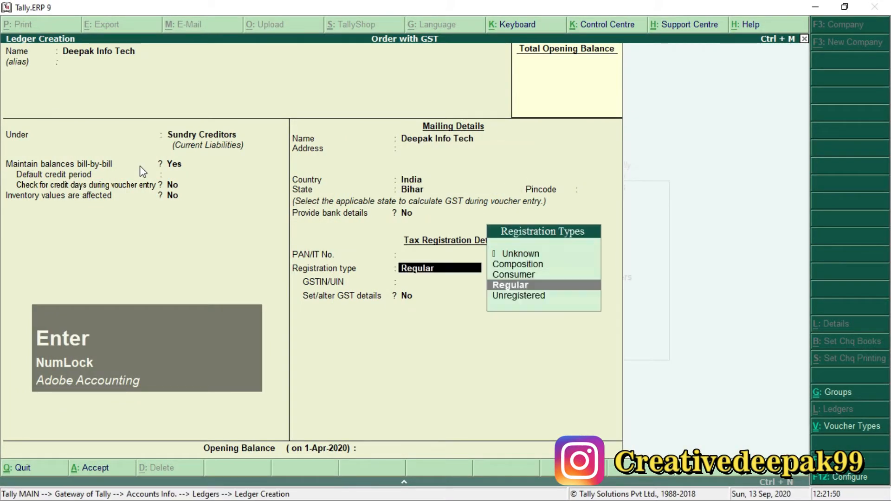
{"action": "key", "text": "Return"}
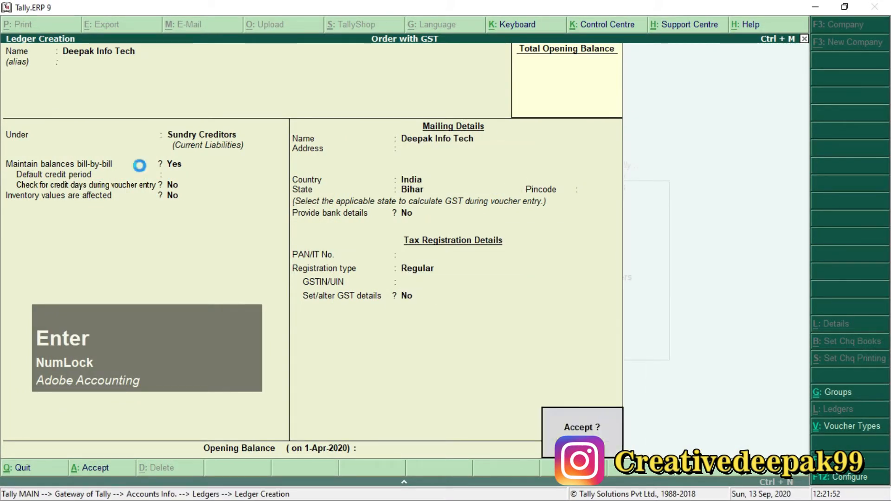
{"action": "key", "text": "Return"}
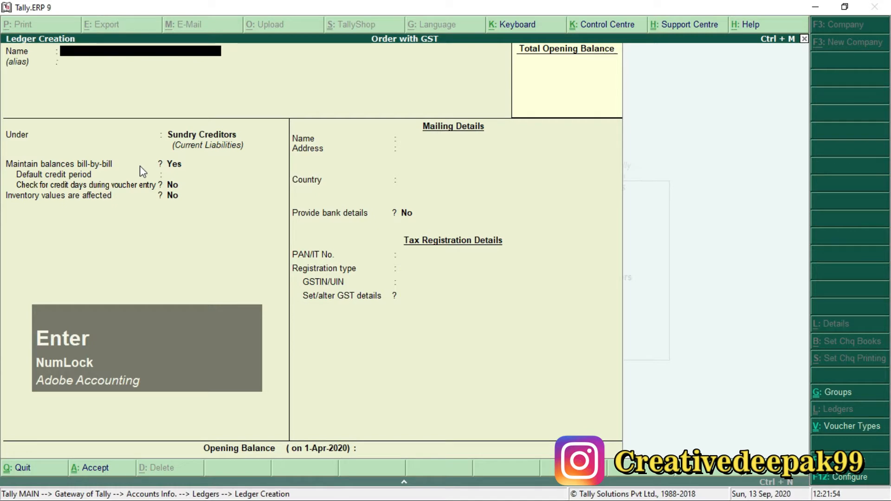
Step: Name the next ledger Purchase, without an alias
{"action": "type", "text": "Purchase"}
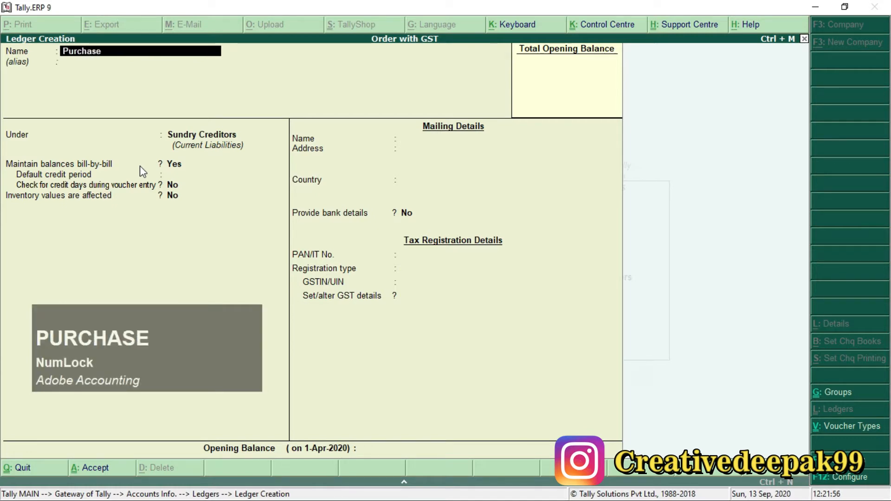
{"action": "key", "text": "Return"}
{"action": "key", "text": "Return"}
{"action": "type", "text": "P"}
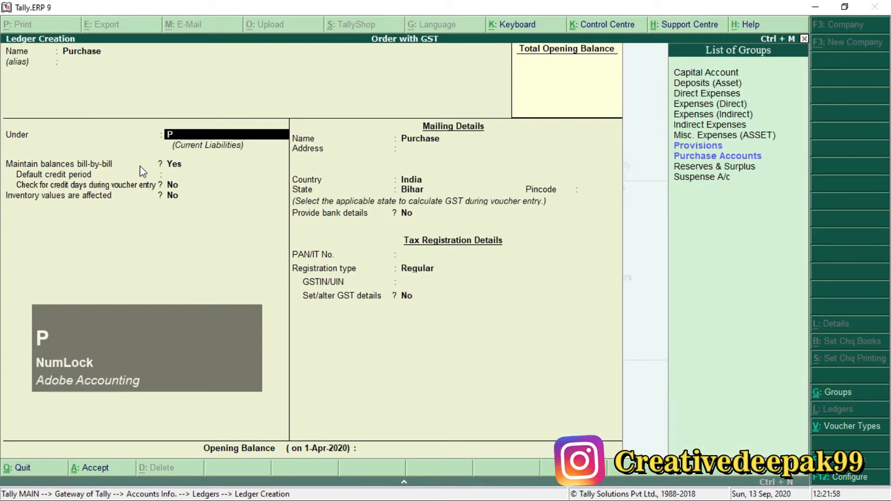
{"action": "key", "text": "Down"}
{"action": "key", "text": "Down"}
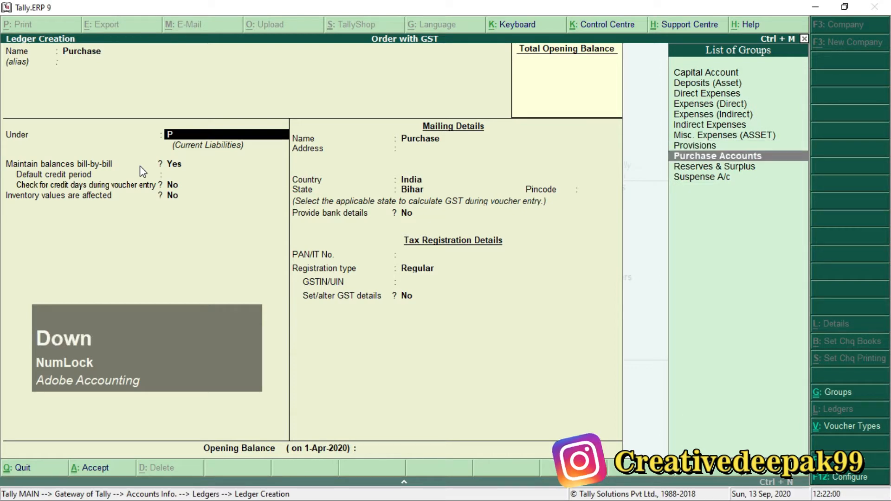
{"action": "left_click", "coordinate": [752, 154]}
{"action": "key", "text": "Return"}
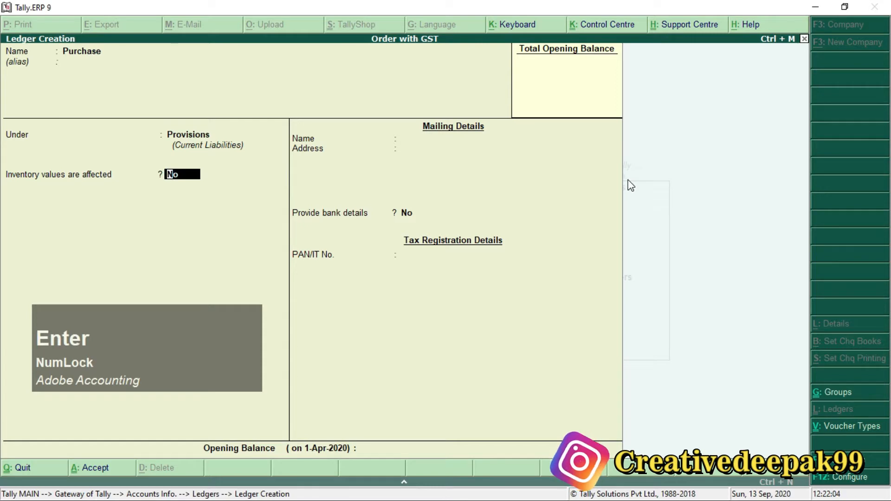
{"action": "key", "text": "BackSpace"}
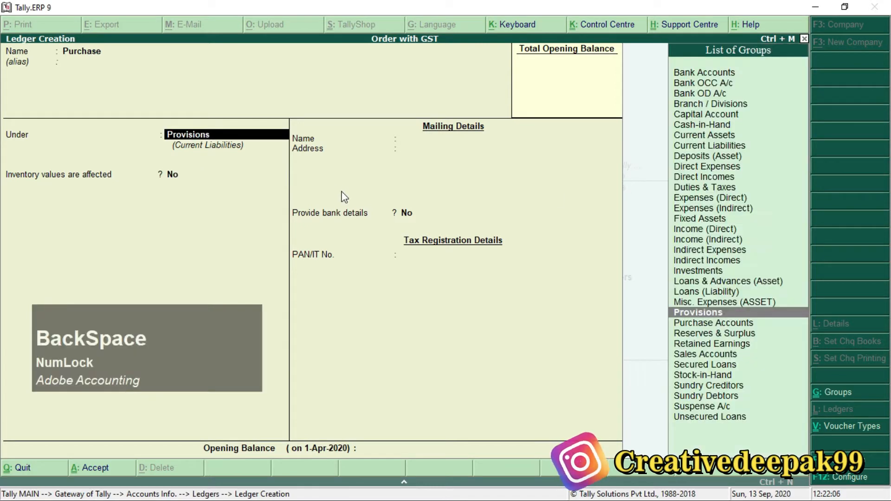
Step: Place the Purchase ledger under Purchase Accounts with inventory values affected and the type of ledger Not Applicable
{"action": "key", "text": "Down"}
{"action": "left_click", "coordinate": [720, 324]}
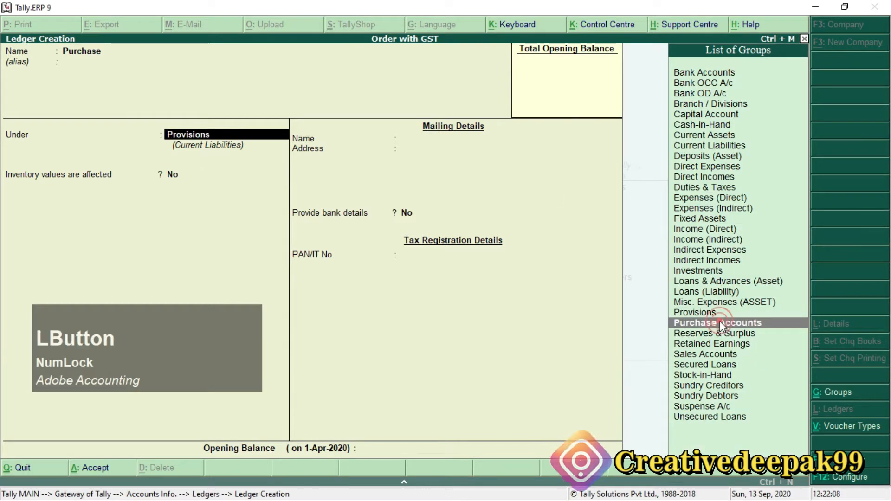
{"action": "key", "text": "Return"}
{"action": "key", "text": "Return"}
{"action": "key", "text": "Return"}
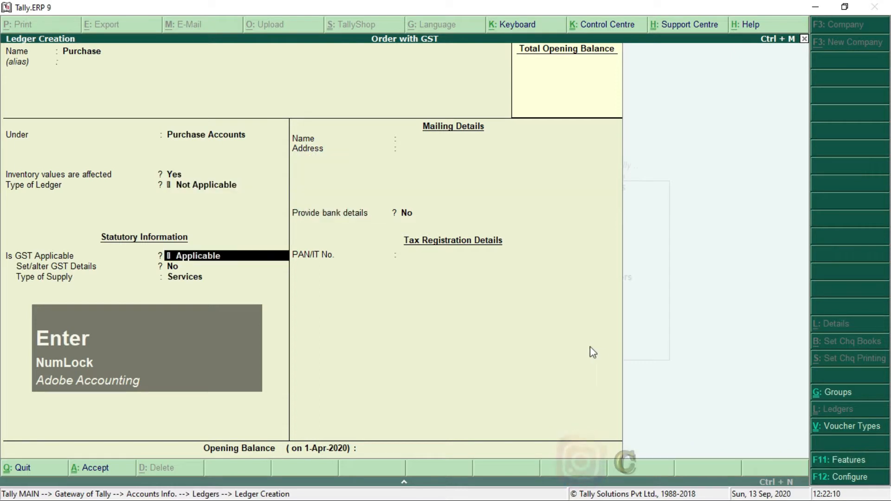
Step: Keep GST applicable for the Purchase ledger, set its type of supply to Goods, and save it
{"action": "key", "text": "Return"}
{"action": "key", "text": "Return"}
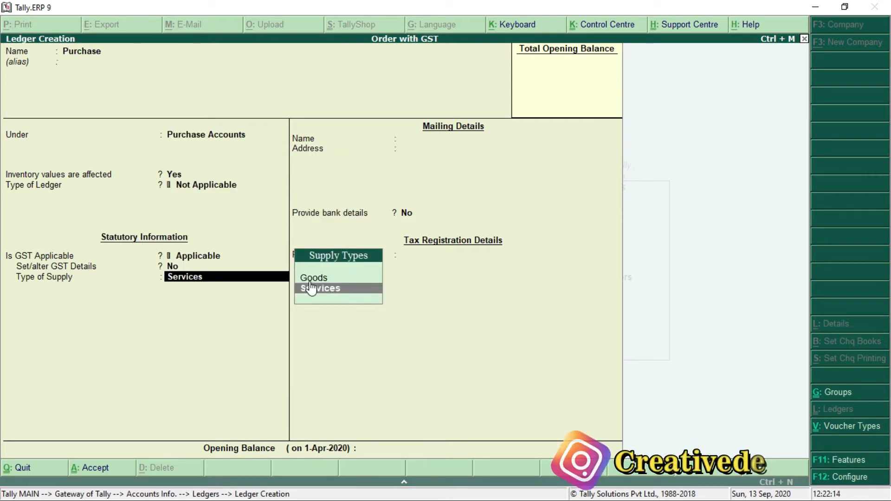
{"action": "left_click", "coordinate": [313, 288]}
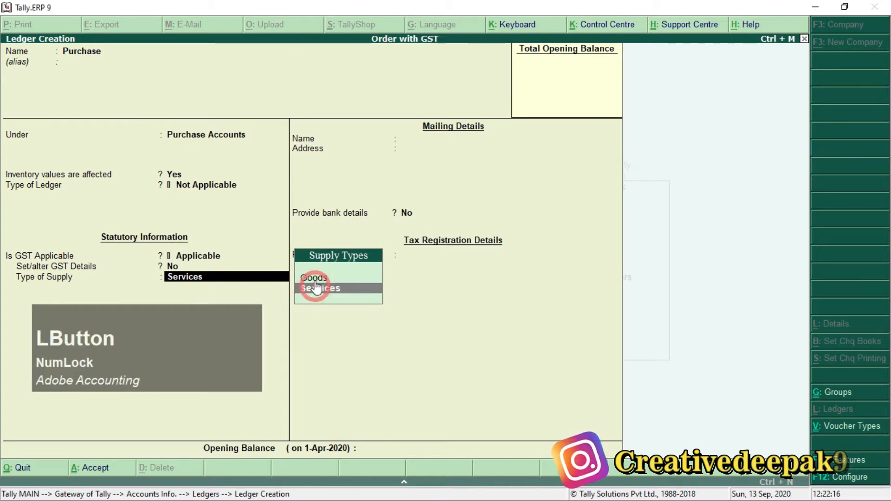
{"action": "left_click", "coordinate": [324, 280]}
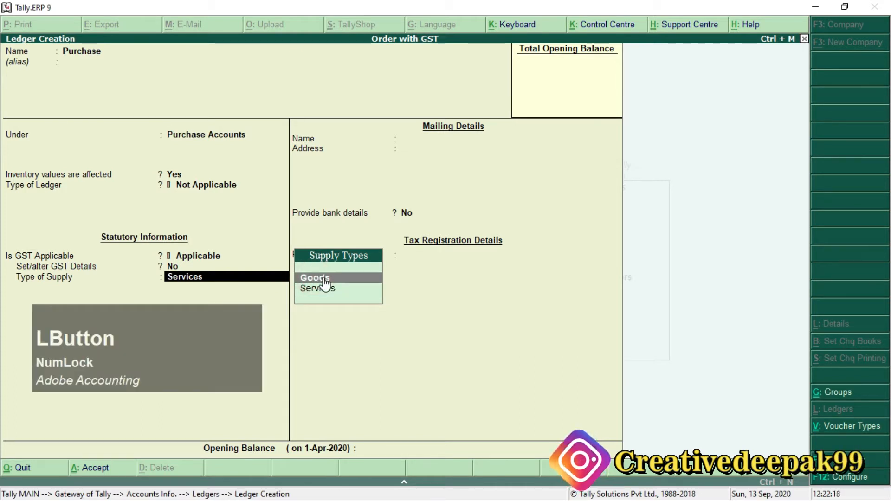
{"action": "key", "text": "Return"}
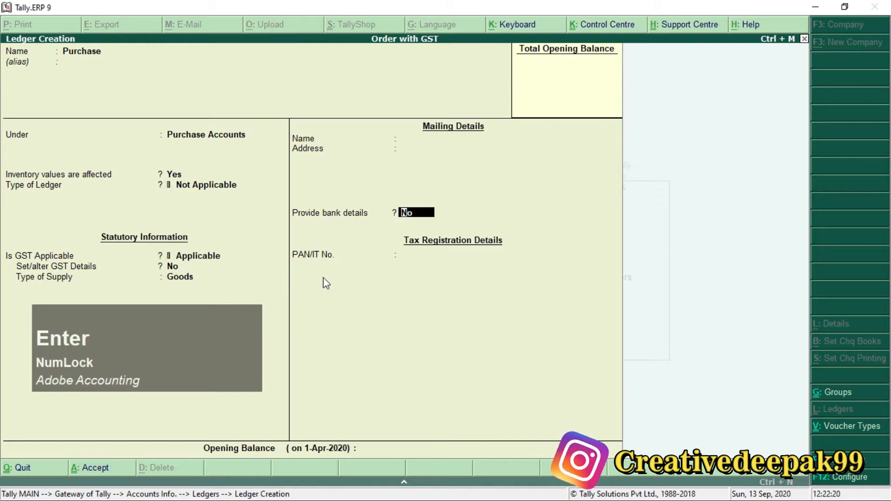
{"action": "key", "text": "Return"}
{"action": "key", "text": "Return"}
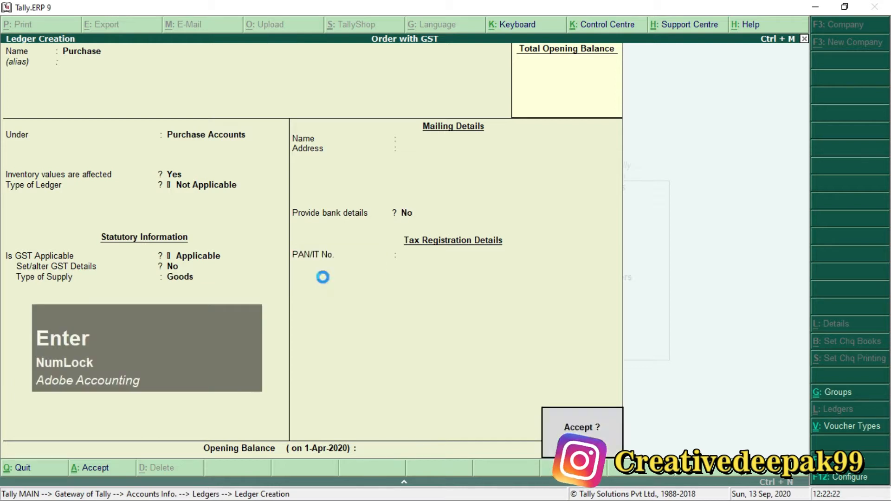
{"action": "key", "text": "Return"}
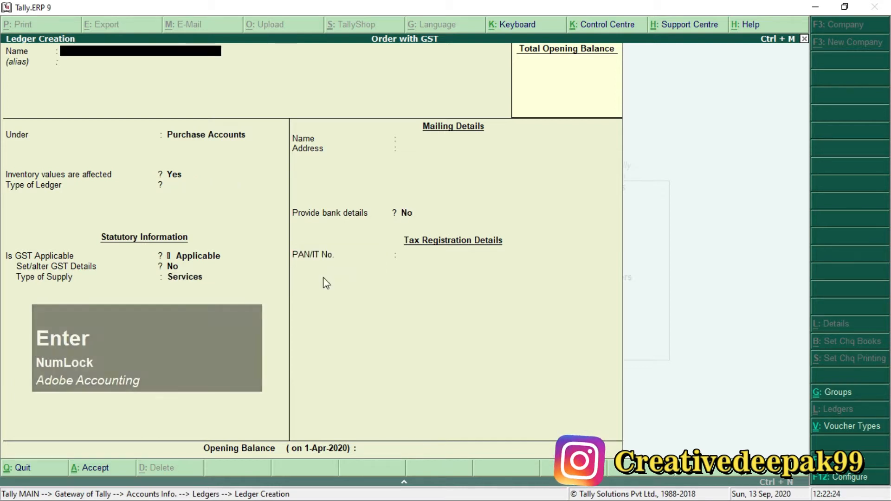
Step: Name the next ledger SGST in capital letters
{"action": "key", "text": "Caps_Lock"}
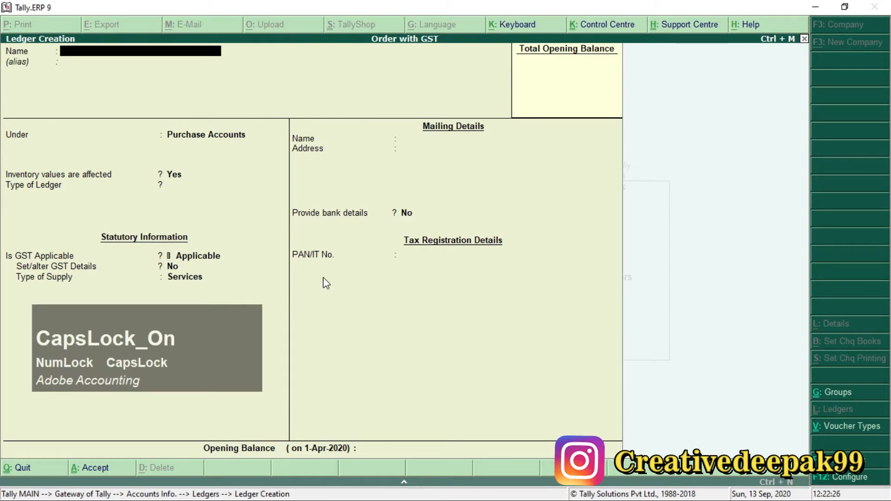
{"action": "type", "text": "Sgst"}
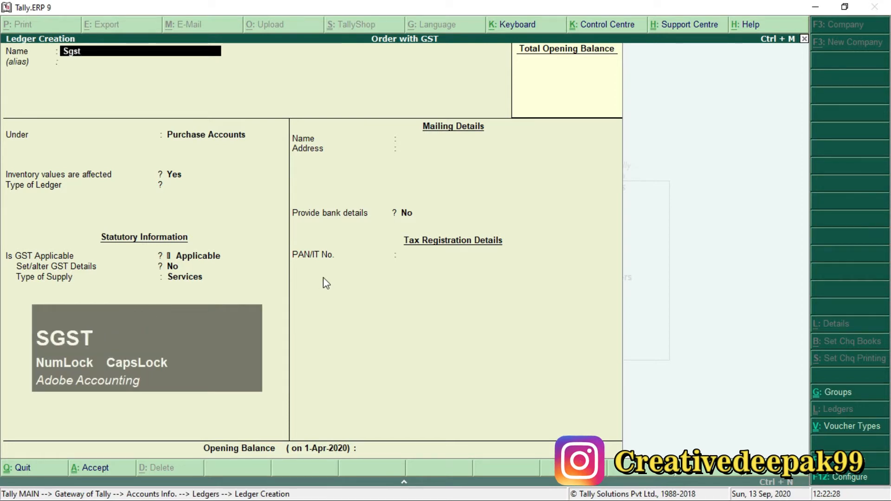
{"action": "key", "text": "BackSpace"}
{"action": "key", "text": "BackSpace"}
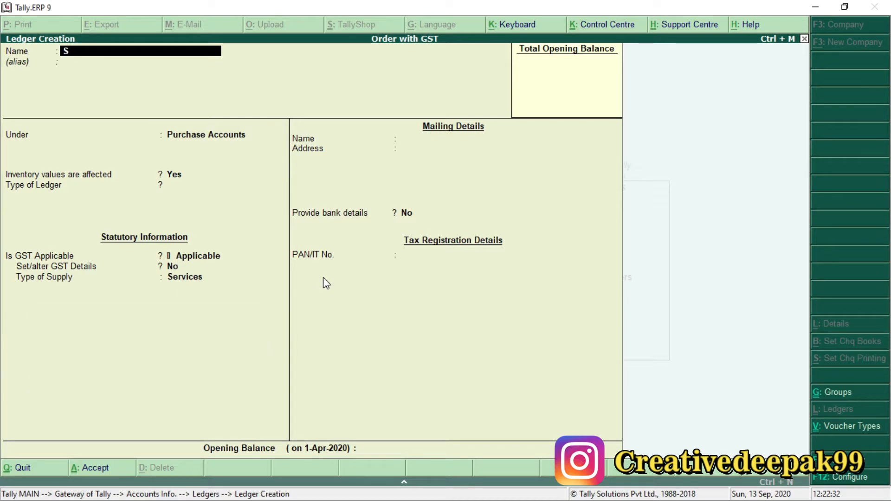
{"action": "type", "text": "GDYT"}
{"action": "key", "text": "BackSpace"}
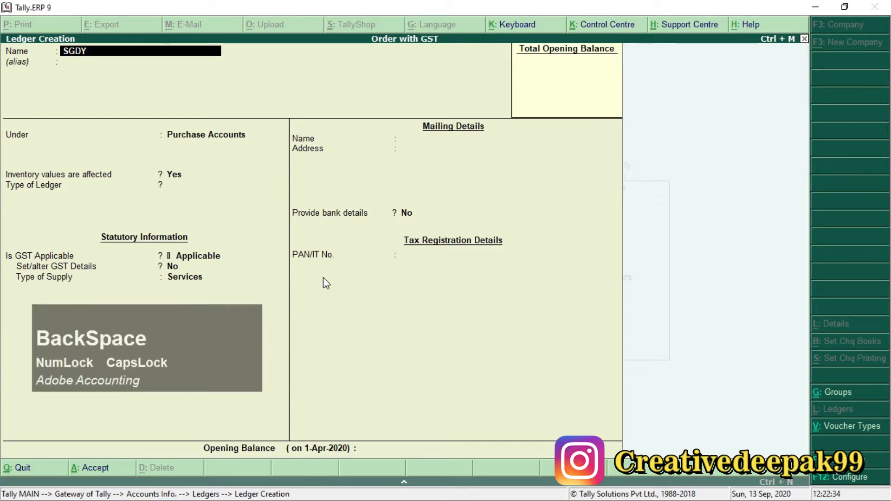
{"action": "type", "text": "DY"}
{"action": "key", "text": "BackSpace"}
{"action": "key", "text": "BackSpace"}
{"action": "type", "text": "ST"}
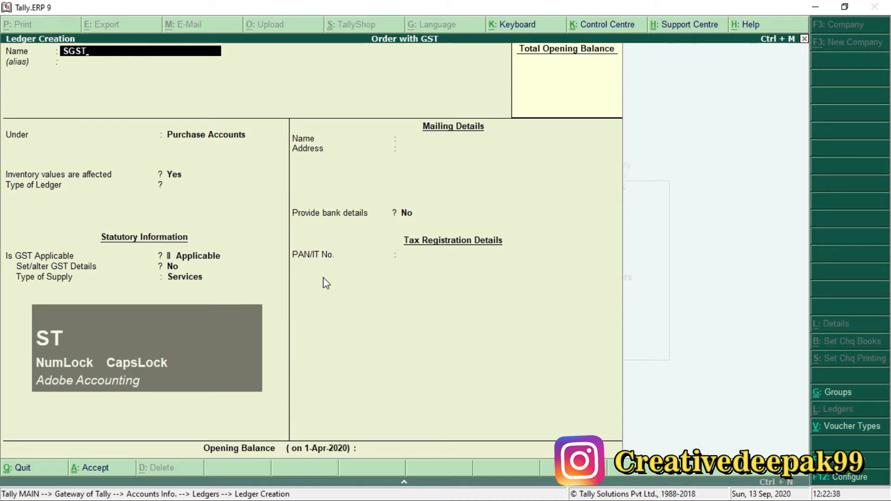
{"action": "key", "text": "Return"}
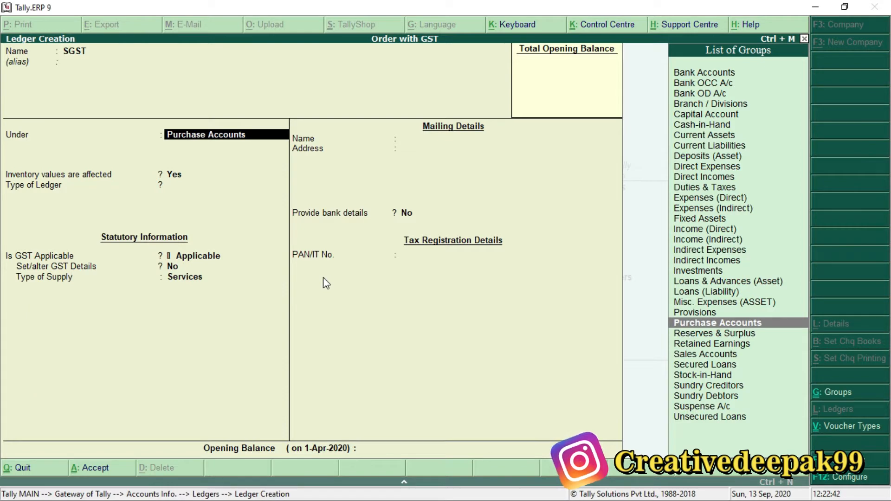
Step: Place the SGST ledger under Duties & Taxes and set its type of duty/tax to GST
{"action": "type", "text": "D"}
{"action": "key", "text": "Down"}
{"action": "key", "text": "Down"}
{"action": "key", "text": "Down"}
{"action": "key", "text": "Down"}
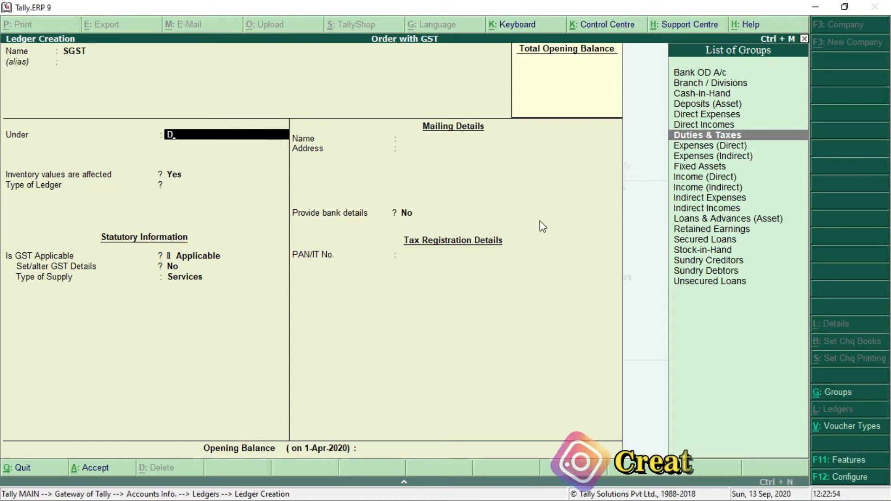
{"action": "left_click", "coordinate": [731, 136]}
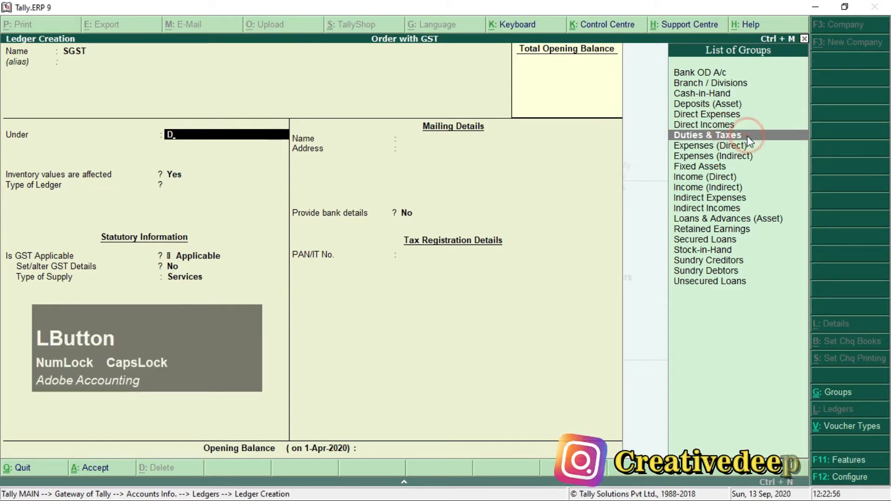
{"action": "key", "text": "Return"}
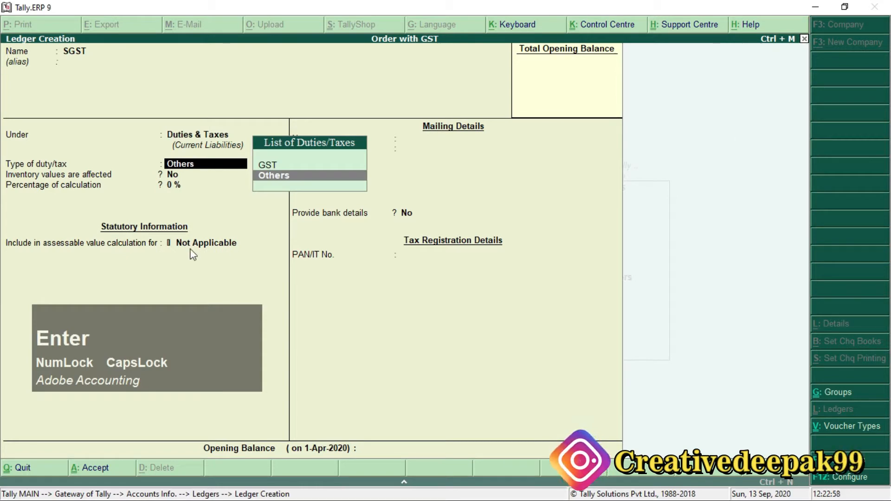
{"action": "key", "text": "Up"}
{"action": "left_click", "coordinate": [292, 166]}
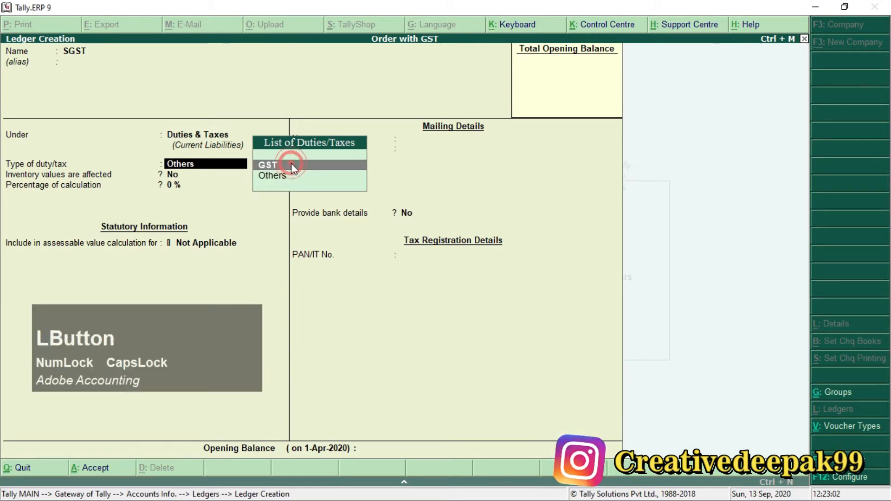
{"action": "key", "text": "Return"}
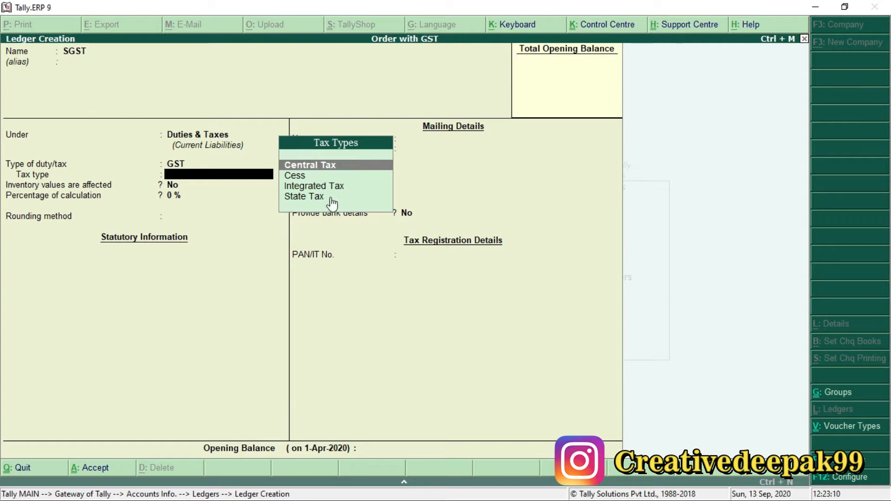
Step: Set the SGST ledger's tax type to State Tax with rounding method Not Applicable, and save it
{"action": "key", "text": "Down"}
{"action": "key", "text": "Down"}
{"action": "key", "text": "Down"}
{"action": "left_click", "coordinate": [355, 199]}
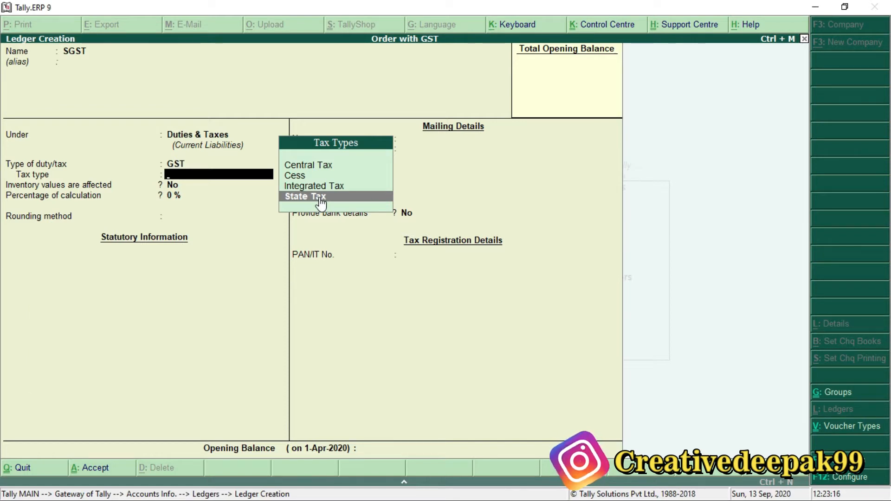
{"action": "key", "text": "Return"}
{"action": "key", "text": "Return"}
{"action": "key", "text": "Return"}
{"action": "key", "text": "Return"}
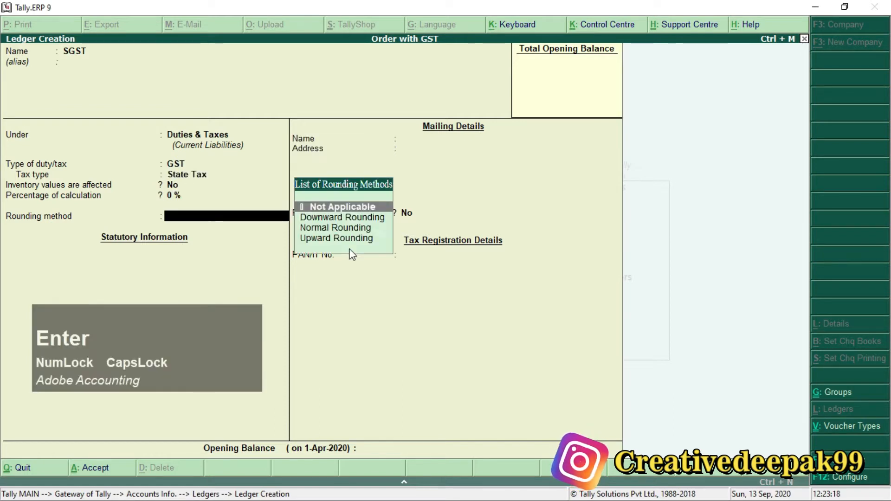
{"action": "key", "text": "Return"}
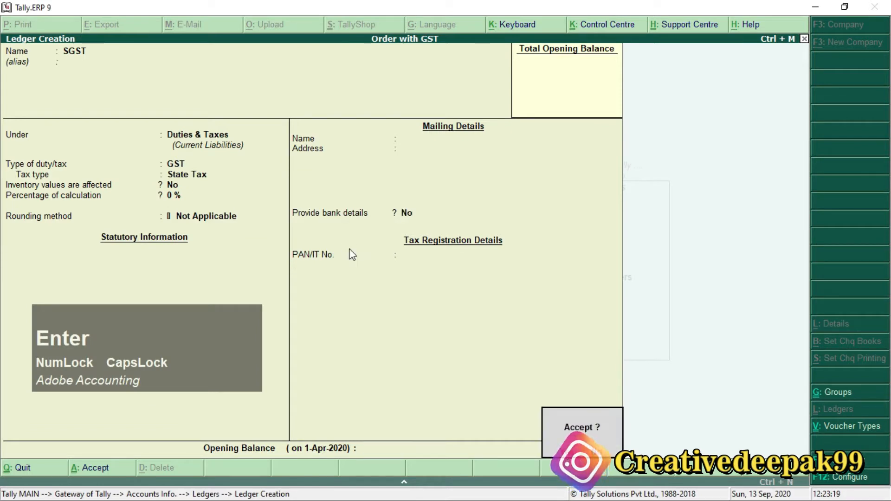
Step: Name the next ledger CGST, keep it under Duties & Taxes, and set its type of duty/tax to GST
{"action": "type", "text": "CS"}
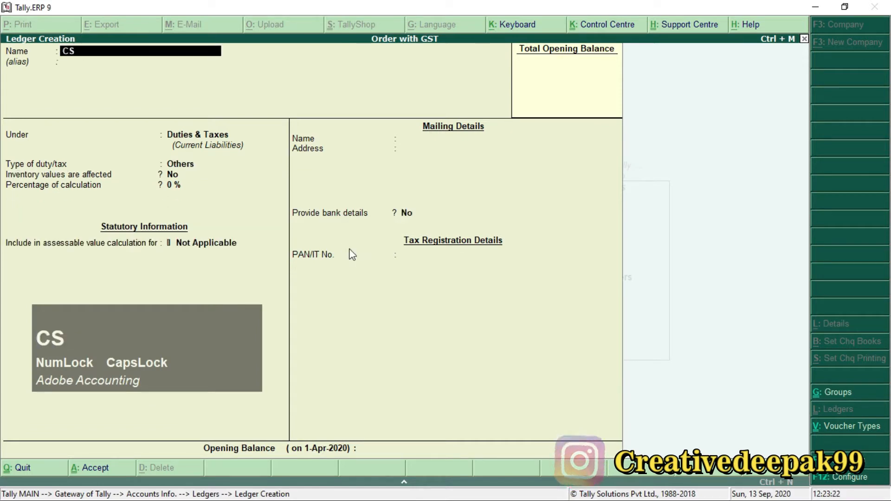
{"action": "key", "text": "BackSpace"}
{"action": "type", "text": "GST"}
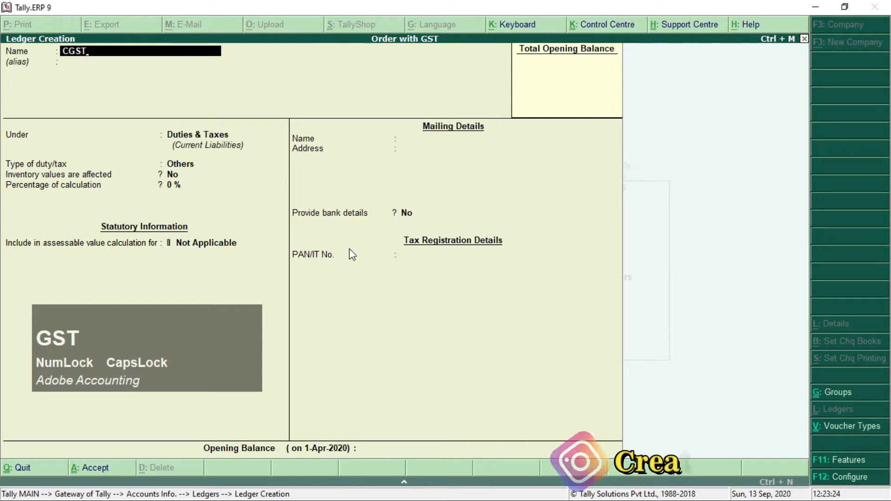
{"action": "key", "text": "Return"}
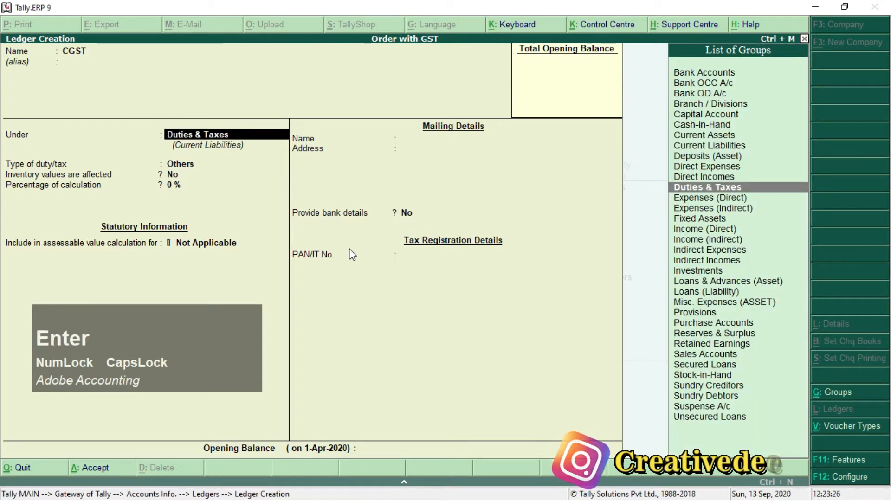
{"action": "key", "text": "Return"}
{"action": "key", "text": "Up"}
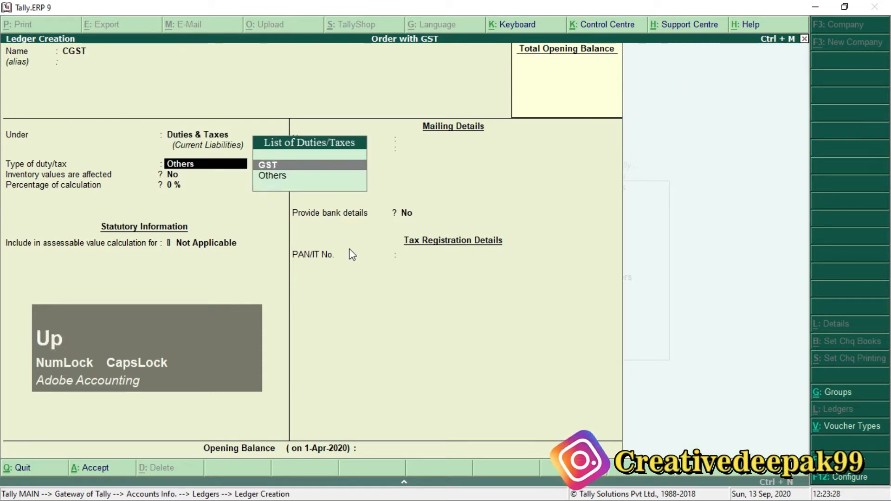
{"action": "key", "text": "Return"}
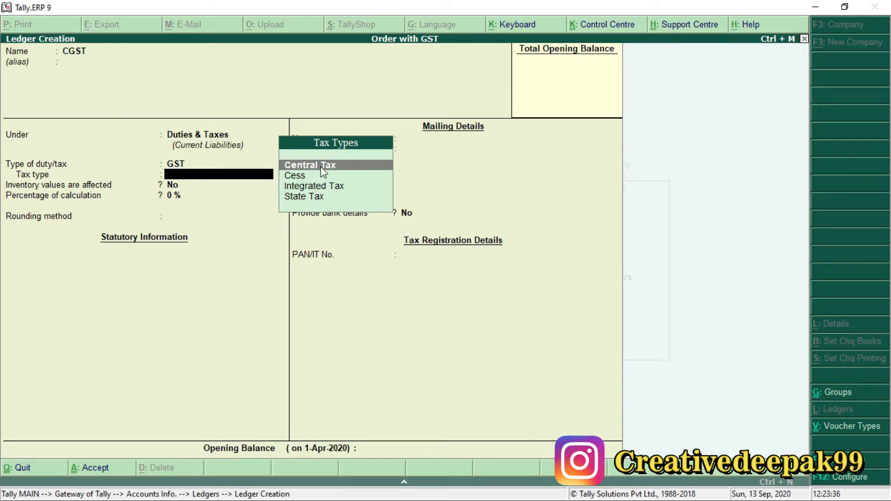
Step: Set the CGST ledger's tax type to Central Tax with rounding method Not Applicable, save it, and return to the Gateway of Tally
{"action": "key", "text": "Return"}
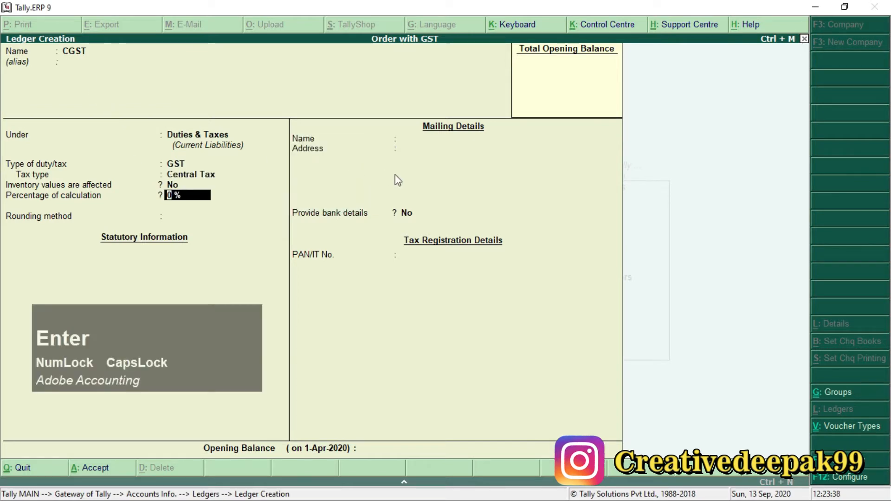
{"action": "key", "text": "Return"}
{"action": "key", "text": "Return"}
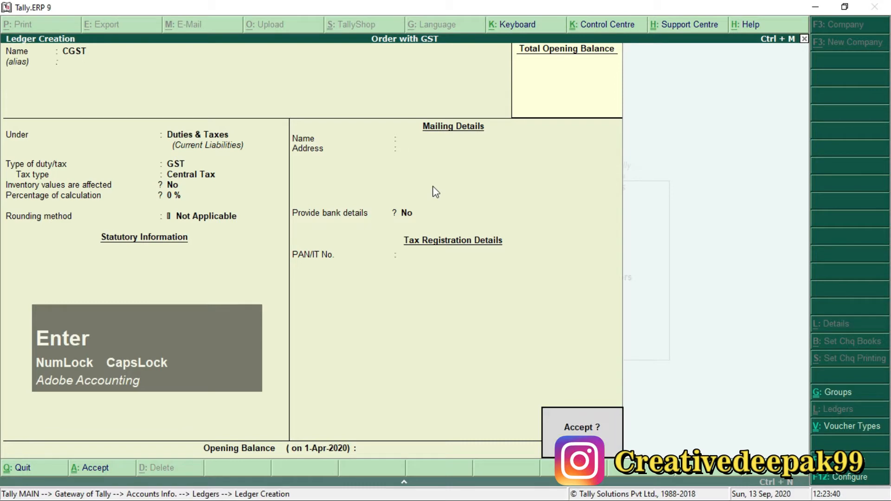
{"action": "key", "text": "Return"}
{"action": "key", "text": "Escape"}
{"action": "key", "text": "Escape"}
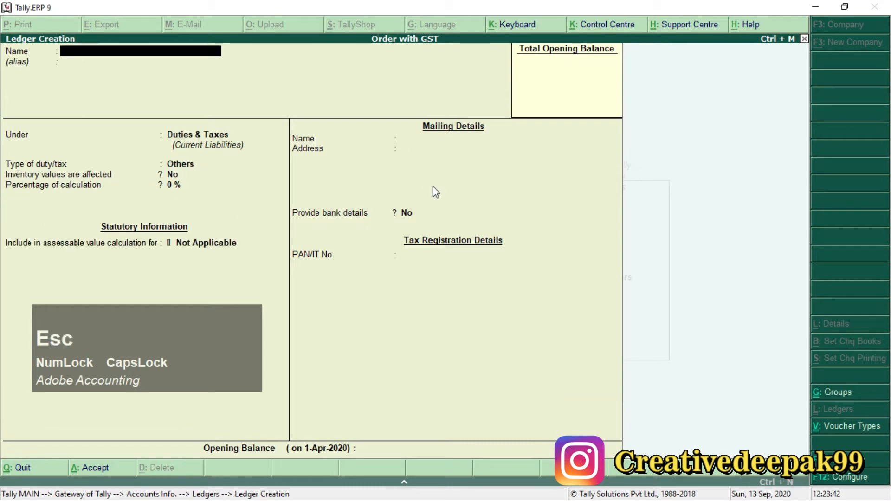
{"action": "key", "text": "Escape"}
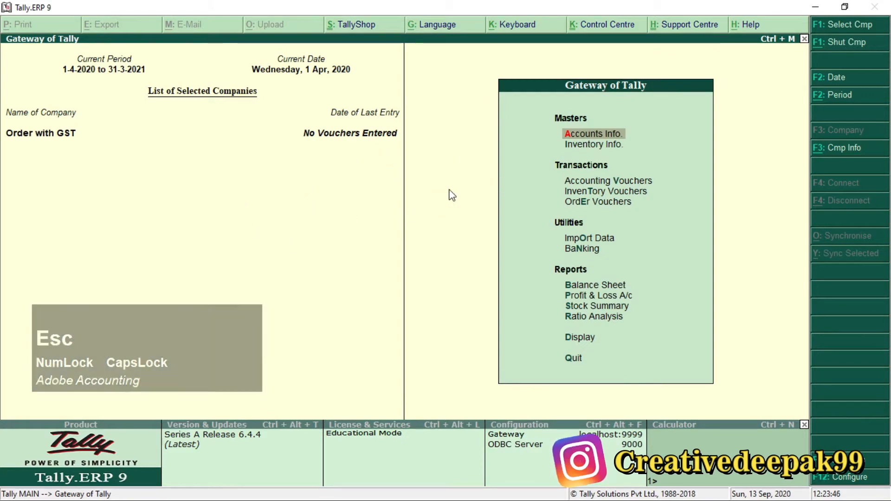
Step: Switch to the Order Processing with GST PDF and check the purchase order's item names and quantity unit
{"action": "key", "text": "alt+Tab"}
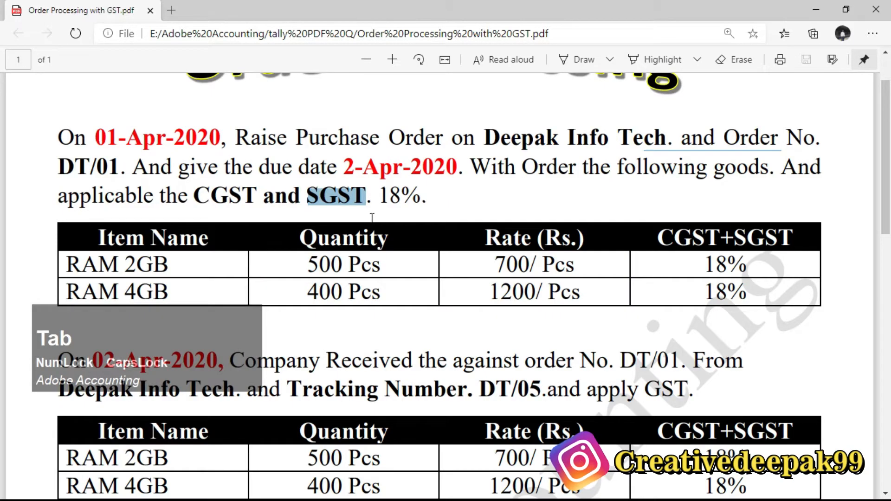
{"action": "left_click", "coordinate": [363, 201]}
{"action": "scroll", "coordinate": [364, 201], "scroll_direction": "down", "scroll_amount": 1}
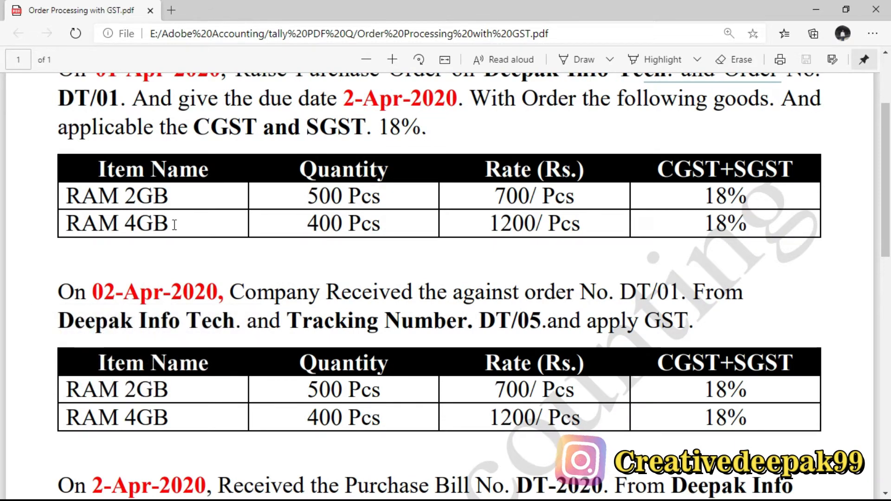
{"action": "left_click_drag", "start_coordinate": [351, 197], "coordinate": [394, 199]}
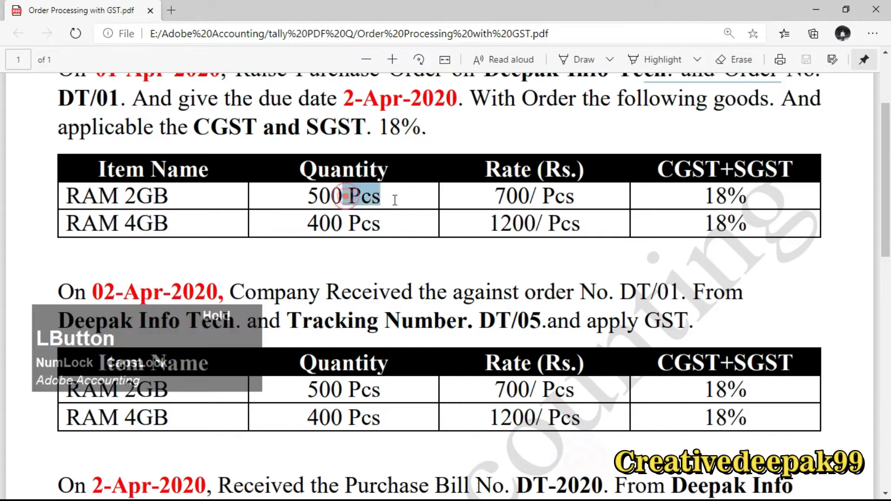
{"action": "left_click", "coordinate": [374, 191]}
Step: Switch back to Tally.ERP 9 and start a new single stock item named RAM 2 GB, without an alias
{"action": "key", "text": "alt+Tab"}
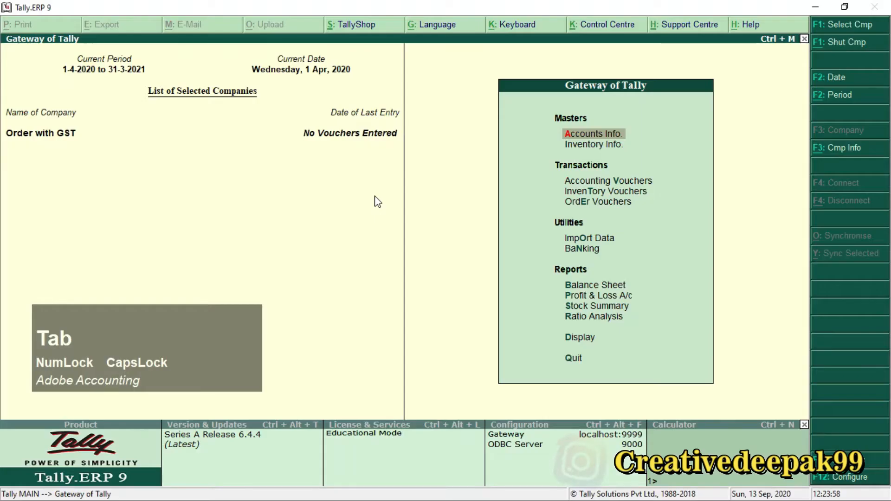
{"action": "key", "text": "Down"}
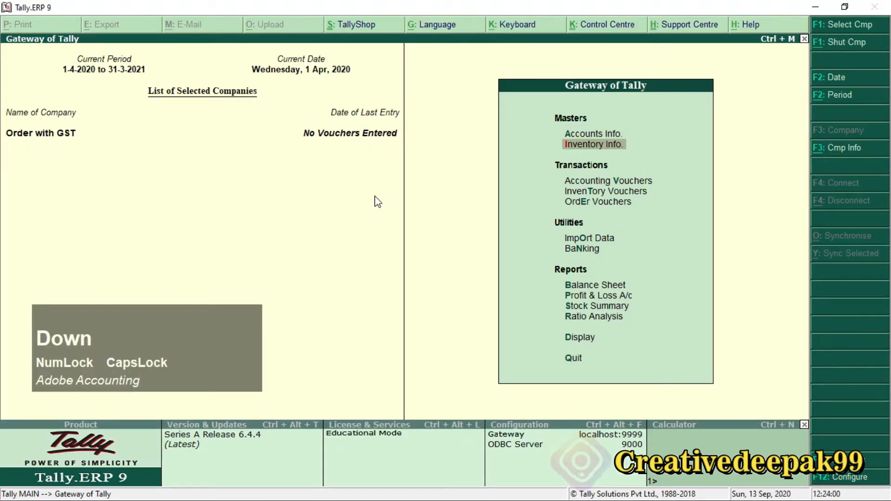
{"action": "key", "text": "Return"}
{"action": "key", "text": "Down"}
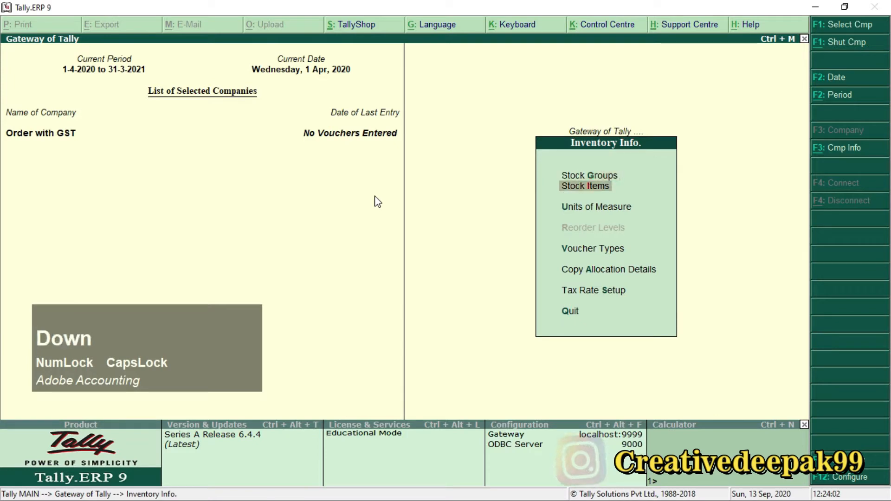
{"action": "key", "text": "Return"}
{"action": "key", "text": "Return"}
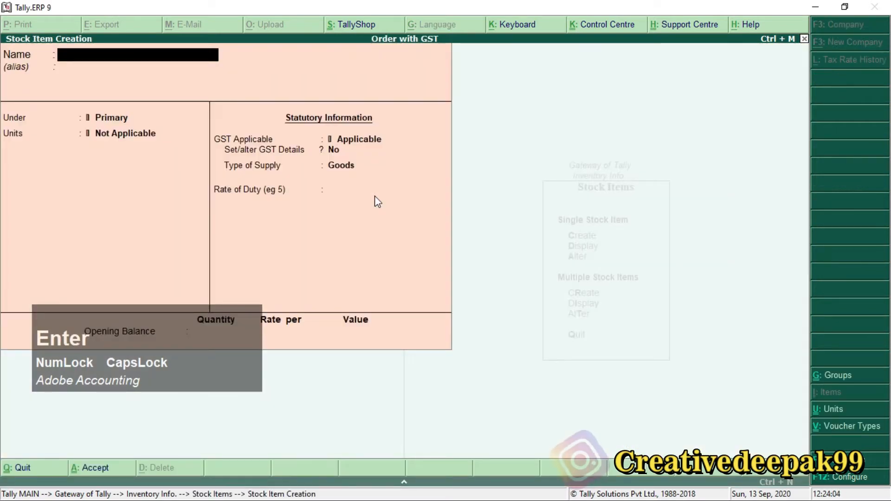
{"action": "type", "text": "RAM "}
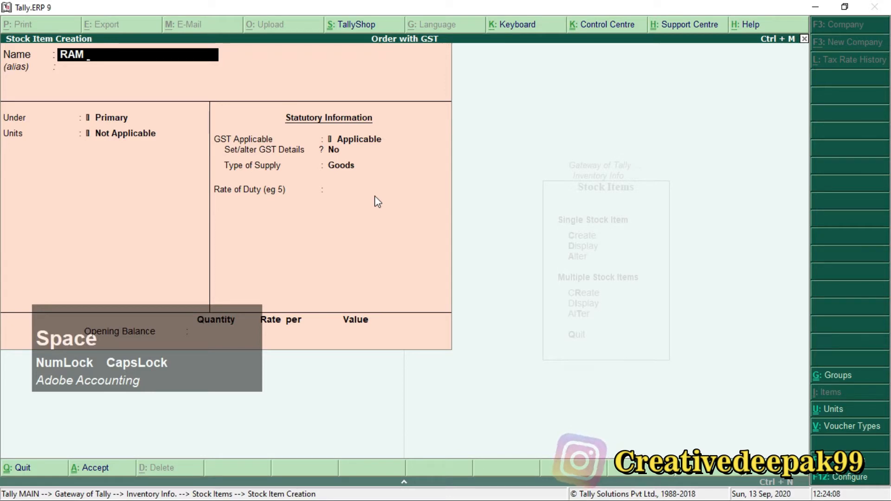
{"action": "type", "text": "2 "}
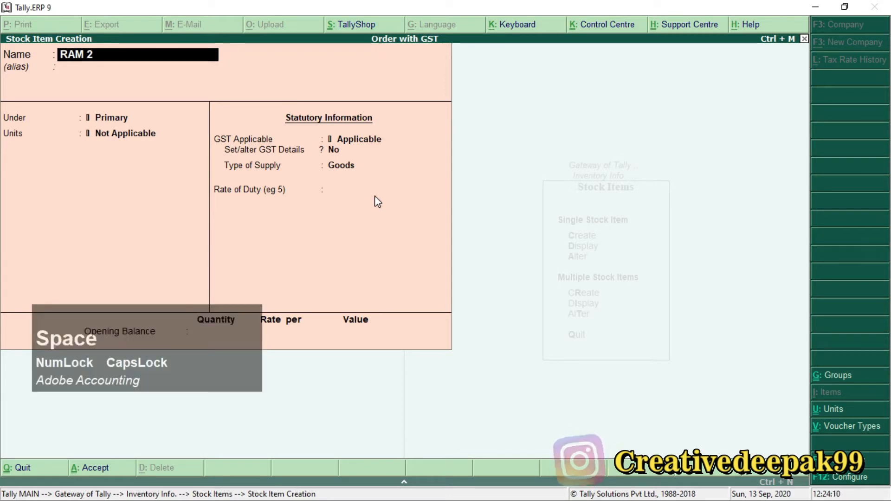
{"action": "type", "text": "GB"}
{"action": "key", "text": "Caps_Lock"}
{"action": "key", "text": "Return"}
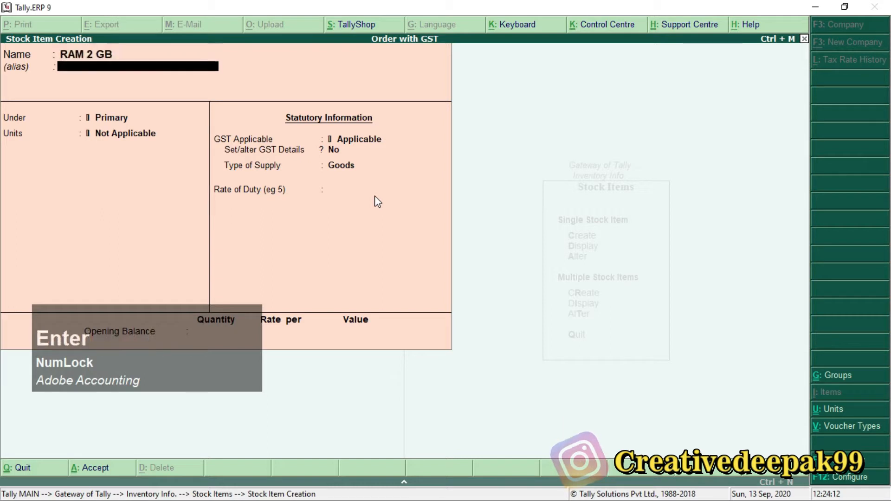
{"action": "key", "text": "Return"}
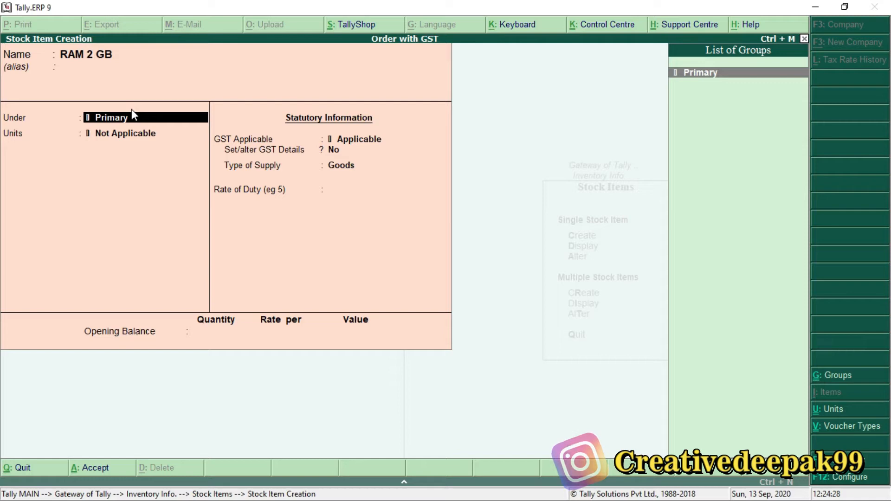
Step: Create a stock group Components under Primary for the RAM 2 GB item, leaving its quantity and GST options at No
{"action": "key", "text": "Num_Lock"}
{"action": "key", "text": "alt+c"}
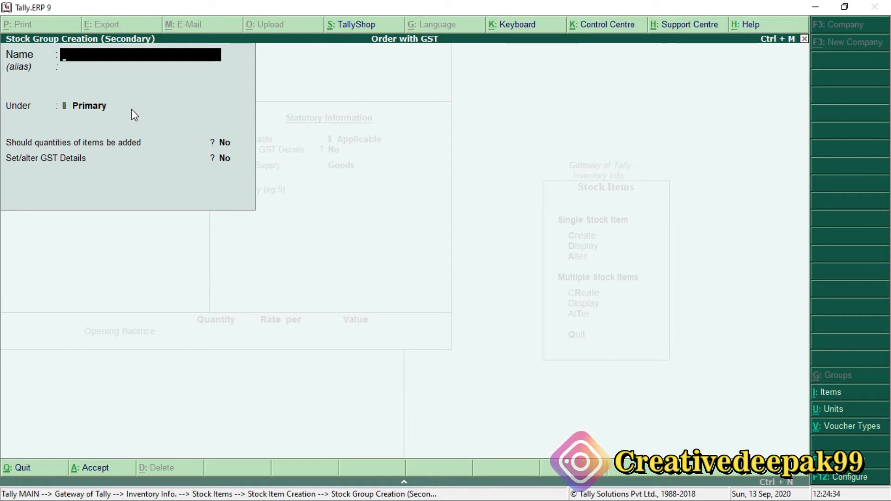
{"action": "type", "text": "Compon"}
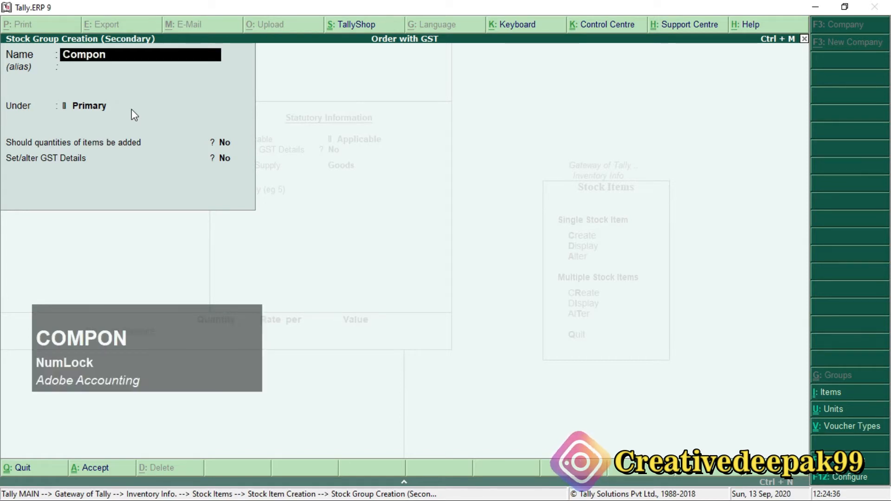
{"action": "type", "text": "ents"}
{"action": "key", "text": "Return"}
{"action": "key", "text": "Return"}
{"action": "key", "text": "Return"}
{"action": "key", "text": "Return"}
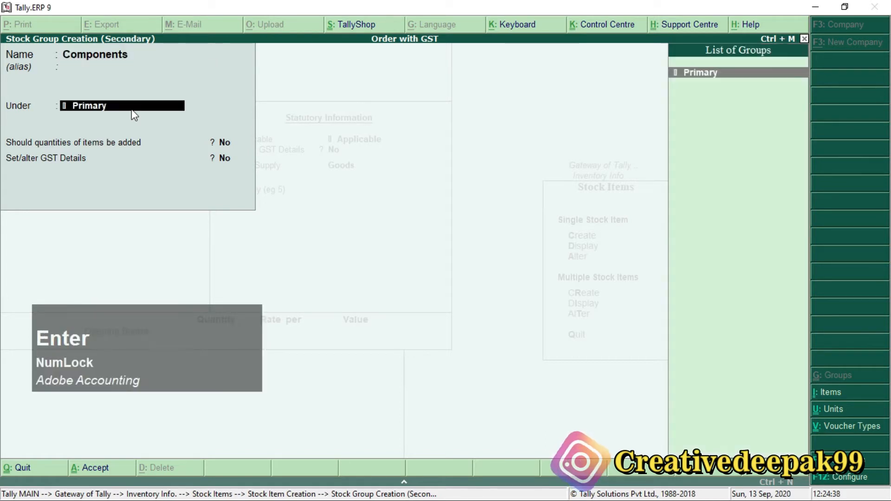
{"action": "key", "text": "Return"}
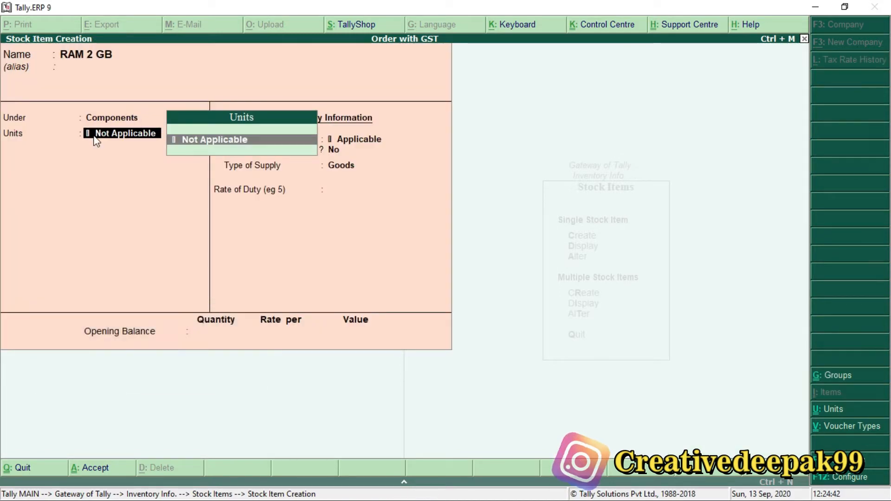
Step: Create a simple unit Pcs for the RAM 2 GB item, with UQC Not Applicable and 0 decimal places, and keep GST Applicable
{"action": "key", "text": "alt+c"}
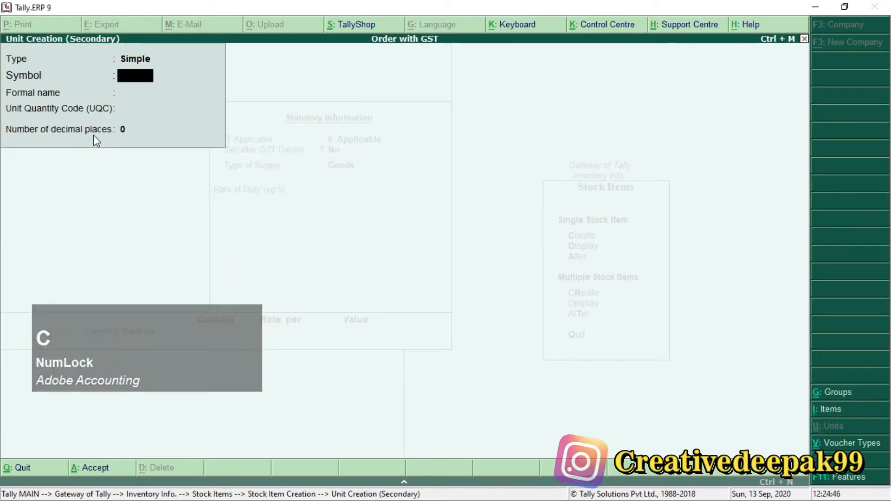
{"action": "type", "text": "P"}
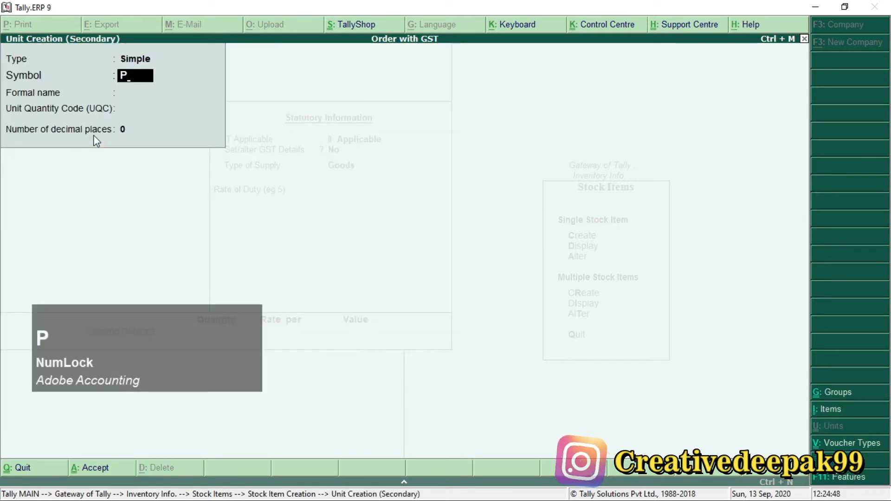
{"action": "type", "text": "cs"}
{"action": "key", "text": "Return"}
{"action": "key", "text": "Return"}
{"action": "key", "text": "Return"}
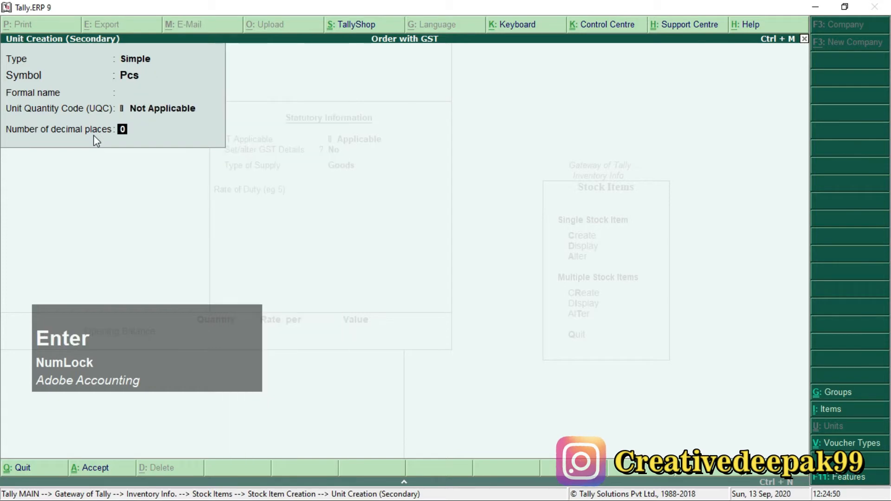
{"action": "key", "text": "Return"}
{"action": "key", "text": "Return"}
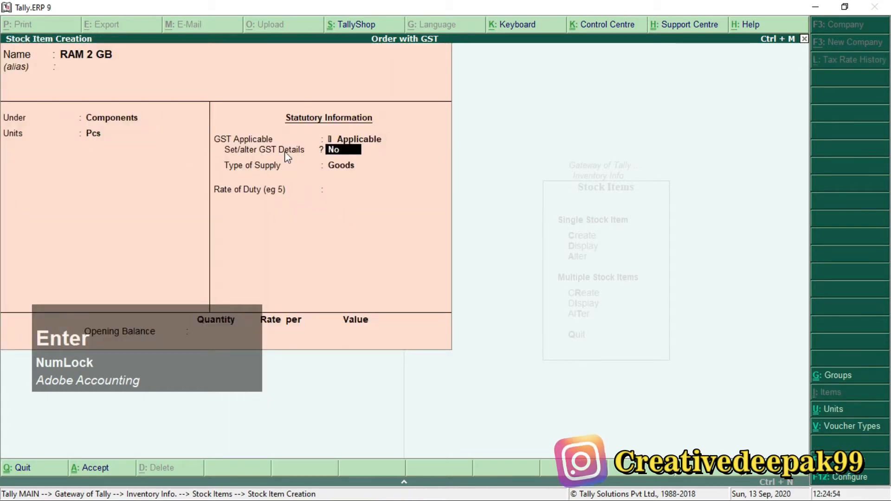
{"action": "key", "text": "ctrl+2"}
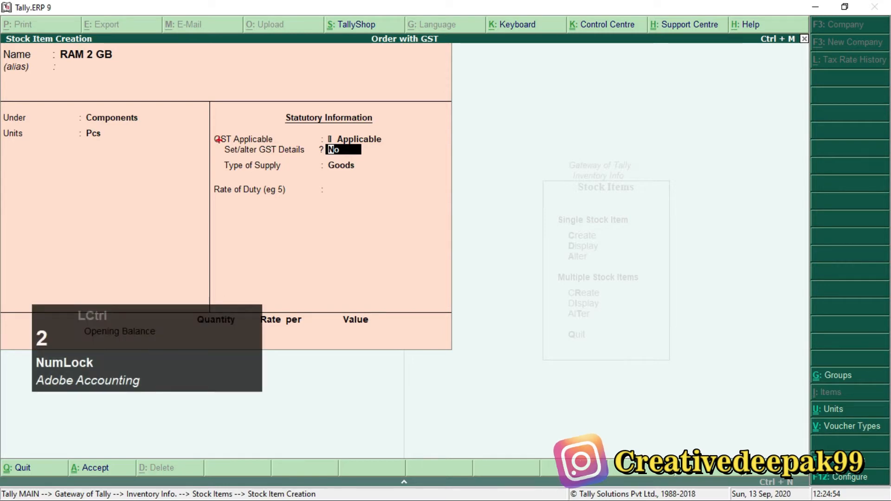
{"action": "left_click_drag", "start_coordinate": [218, 139], "coordinate": [380, 159]}
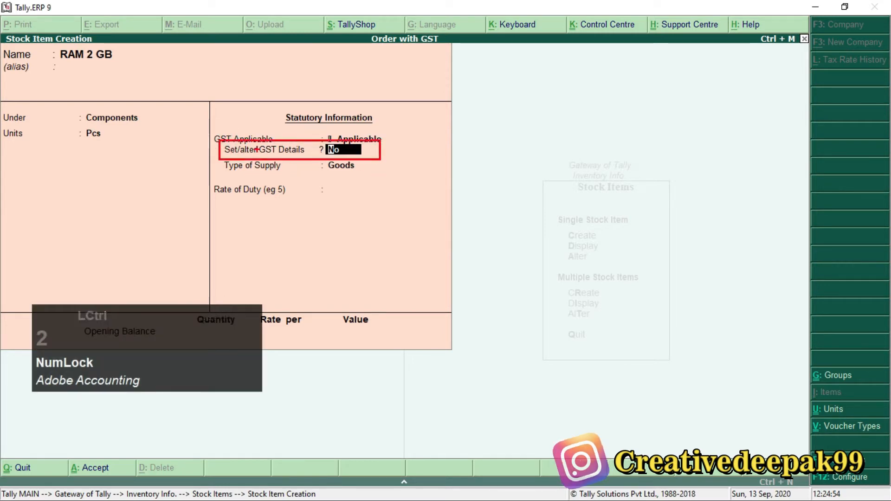
{"action": "scroll", "coordinate": [256, 149], "scroll_direction": "up", "scroll_amount": 2}
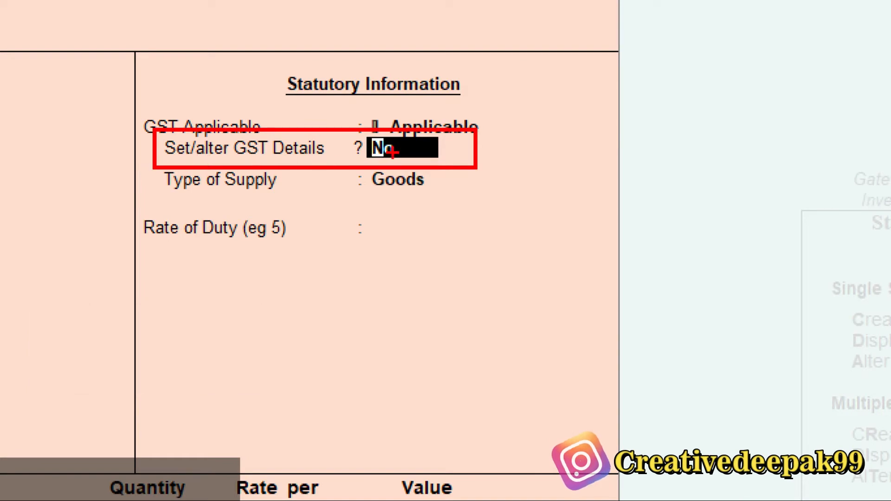
{"action": "key", "text": "Escape"}
Step: Enable GST details for RAM 2 GB and enter HSN/SAC 2541, leaving the description blank, non-GST goods No and calculation type On Value
{"action": "type", "text": "y"}
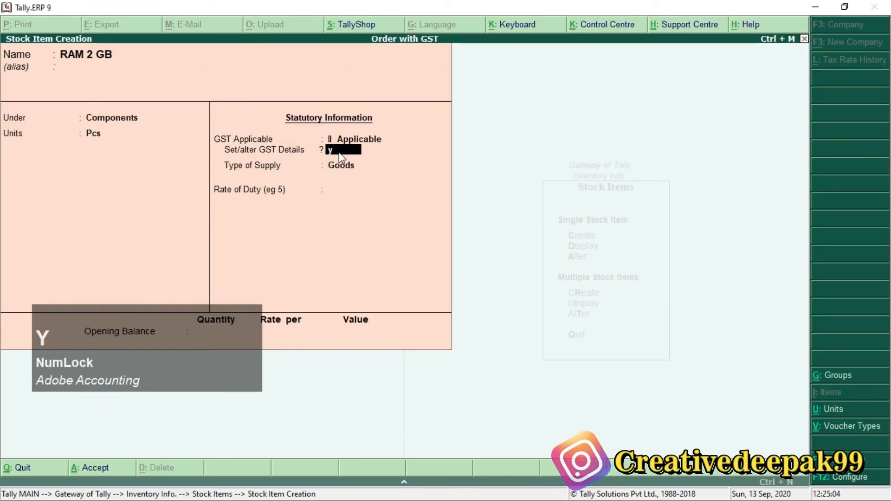
{"action": "key", "text": "Return"}
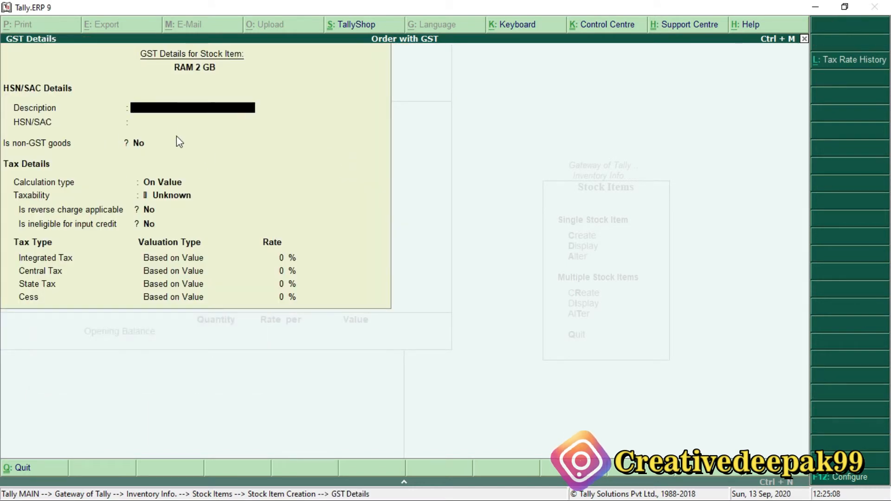
{"action": "key", "text": "Return"}
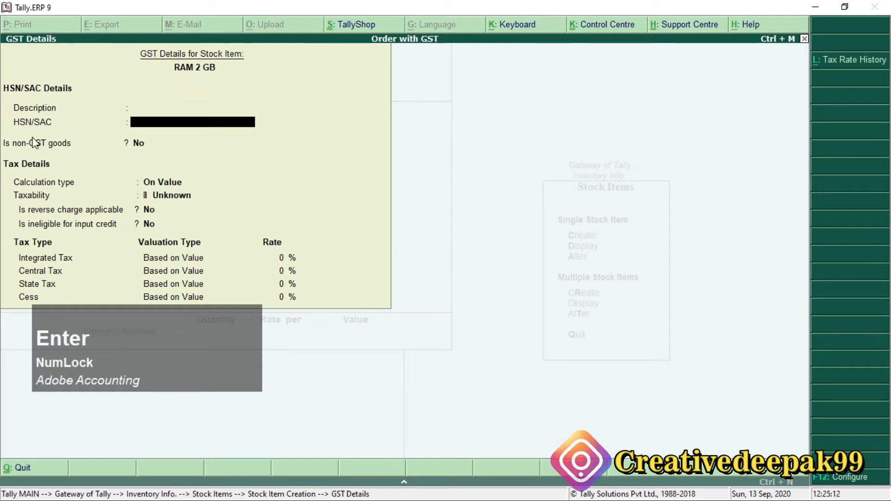
{"action": "type", "text": "2541"}
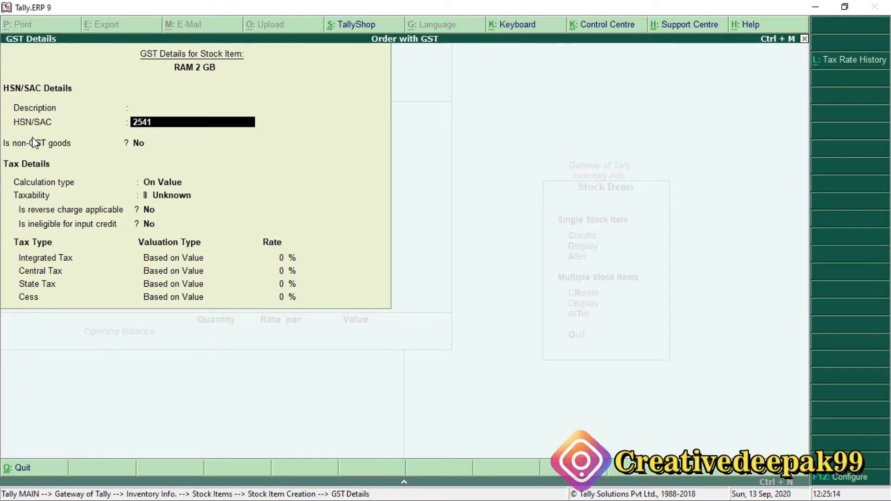
{"action": "key", "text": "Return"}
{"action": "key", "text": "Return"}
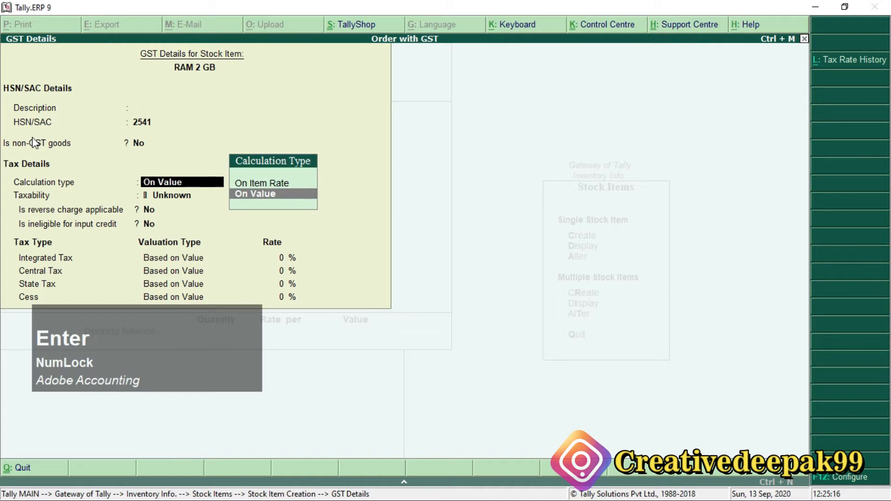
{"action": "key", "text": "Return"}
Step: Set the item's taxability to Taxable, leaving reverse charge and ineligible for input credit at No
{"action": "key", "text": "Down"}
{"action": "key", "text": "Down"}
{"action": "key", "text": "Down"}
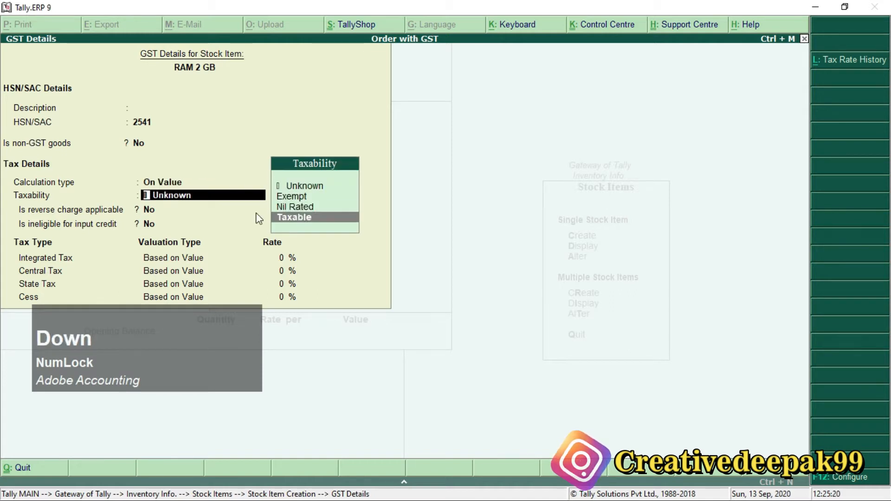
{"action": "key", "text": "ctrl"}
{"action": "key", "text": "ctrl+2"}
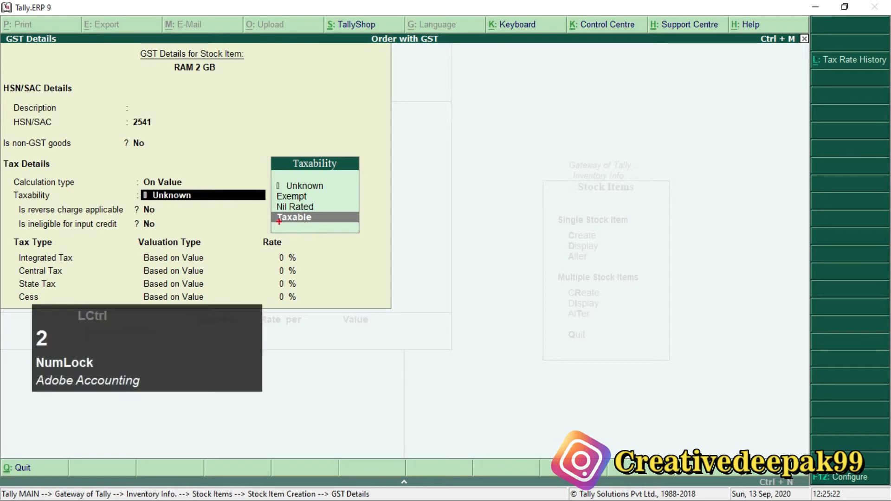
{"action": "mouse_move", "coordinate": [263, 209]}
{"action": "left_mouse_down"}
{"action": "mouse_move", "coordinate": [290, 228]}
{"action": "mouse_move", "coordinate": [364, 231]}
{"action": "left_mouse_up"}
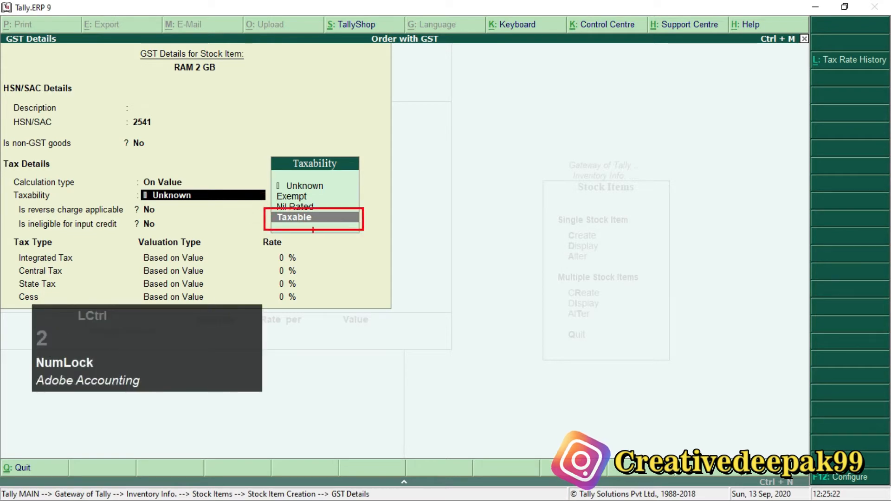
{"action": "scroll", "coordinate": [281, 222], "scroll_direction": "up", "scroll_amount": 1}
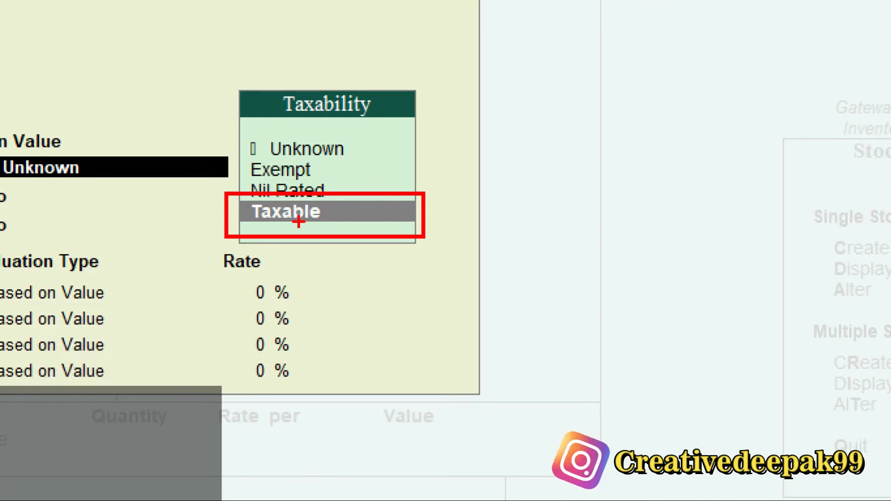
{"action": "key", "text": "Escape"}
{"action": "key", "text": "Return"}
{"action": "key", "text": "Return"}
{"action": "key", "text": "Return"}
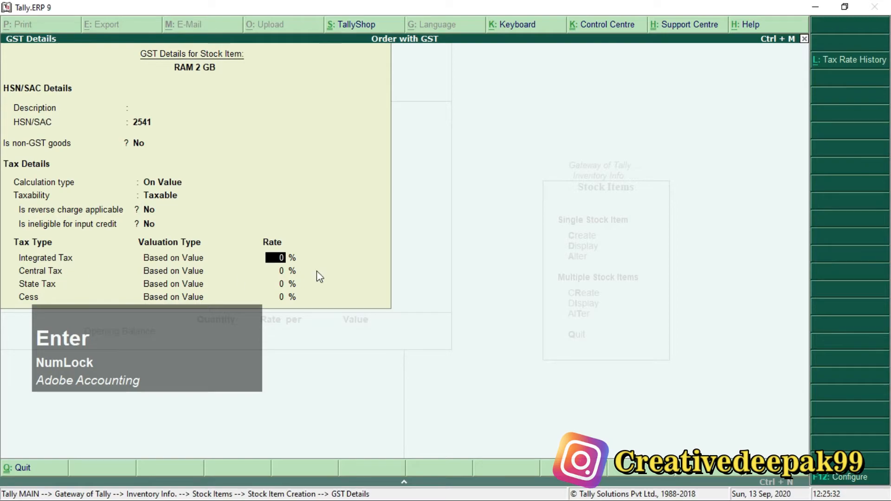
Step: Switch to the Order Processing with GST PDF and check the CGST and SGST rate for the purchase order items
{"action": "key", "text": "alt+Tab"}
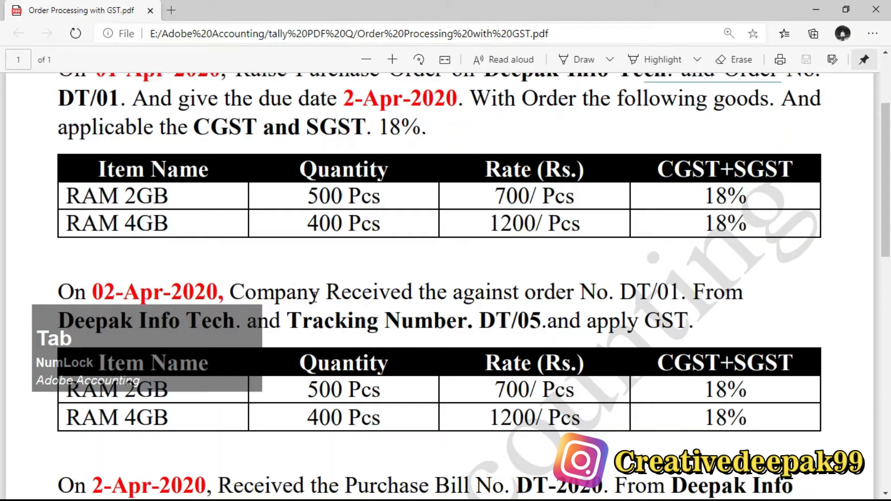
{"action": "left_click_drag", "start_coordinate": [704, 196], "coordinate": [747, 198]}
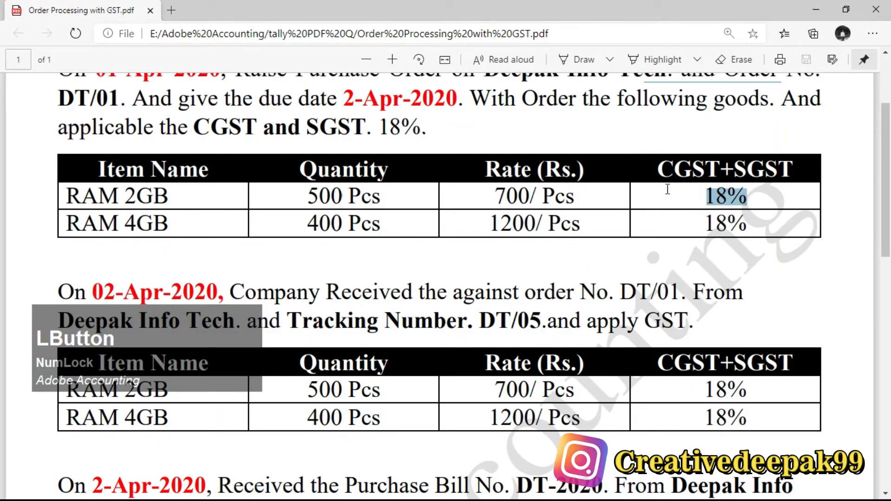
{"action": "left_click_drag", "start_coordinate": [660, 168], "coordinate": [825, 174]}
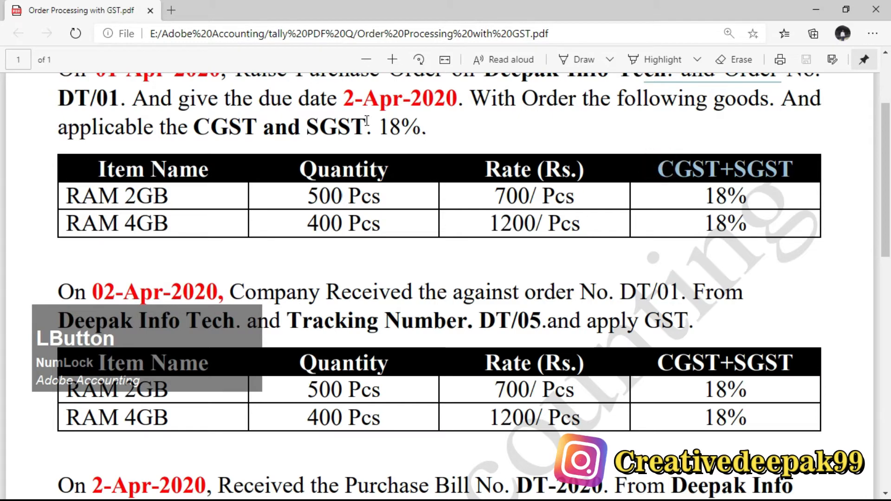
{"action": "left_click_drag", "start_coordinate": [384, 127], "coordinate": [447, 134]}
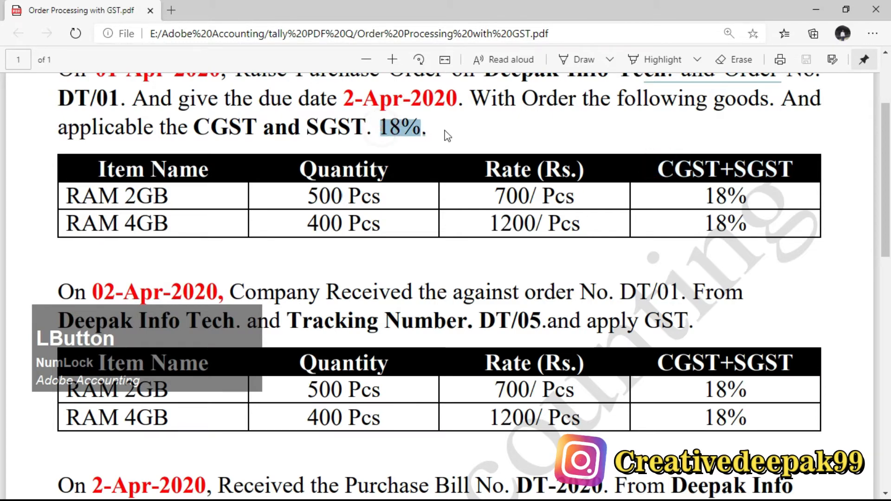
Step: Switch back to Tally.ERP 9 and set the integrated tax rate for RAM 2 GB to 18%
{"action": "key", "text": "alt+Tab"}
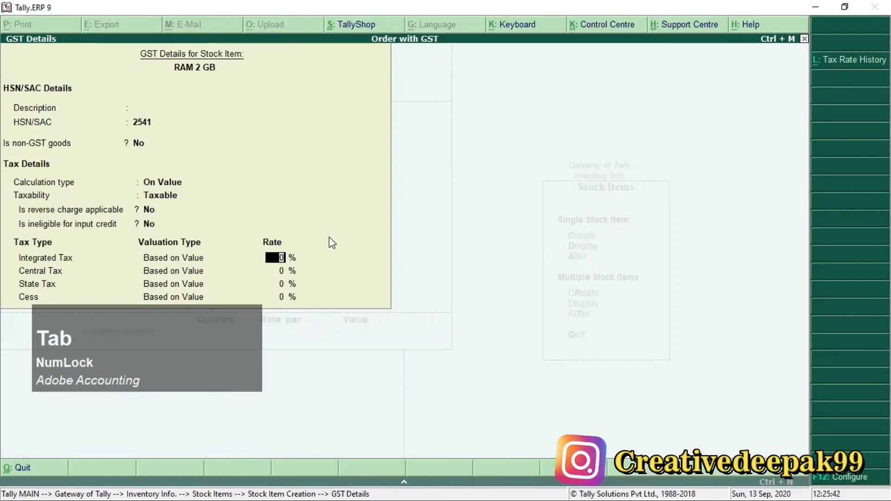
{"action": "type", "text": "18"}
{"action": "key", "text": "Return"}
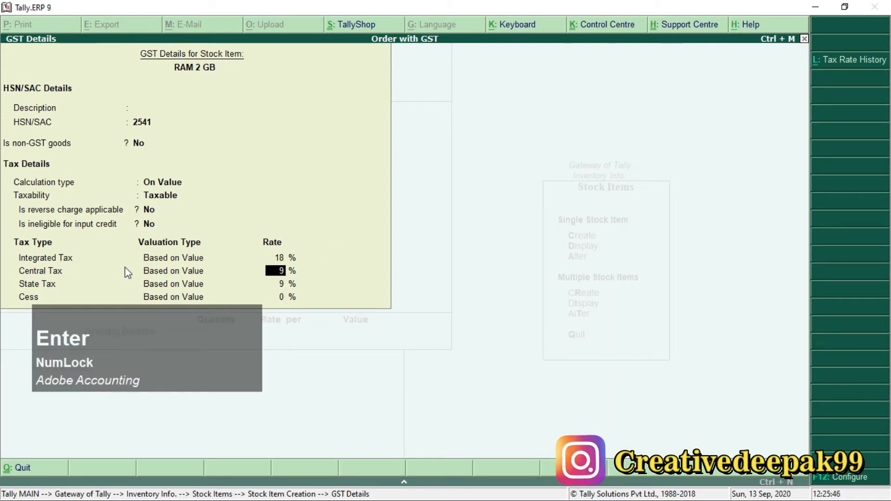
{"action": "key", "text": "ctrl+2"}
{"action": "mouse_move", "coordinate": [8, 249]}
{"action": "left_mouse_down"}
{"action": "mouse_move", "coordinate": [129, 306]}
{"action": "mouse_move", "coordinate": [306, 306]}
{"action": "left_mouse_up"}
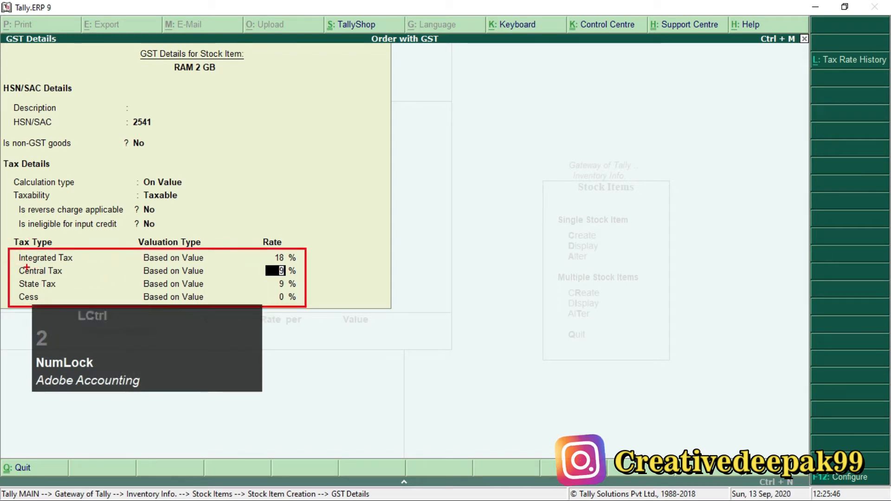
{"action": "scroll", "coordinate": [123, 266], "scroll_direction": "up", "scroll_amount": 2}
{"action": "scroll", "coordinate": [124, 266], "scroll_direction": "down", "scroll_amount": 1}
{"action": "scroll", "coordinate": [25, 284], "scroll_direction": "down", "scroll_amount": 1}
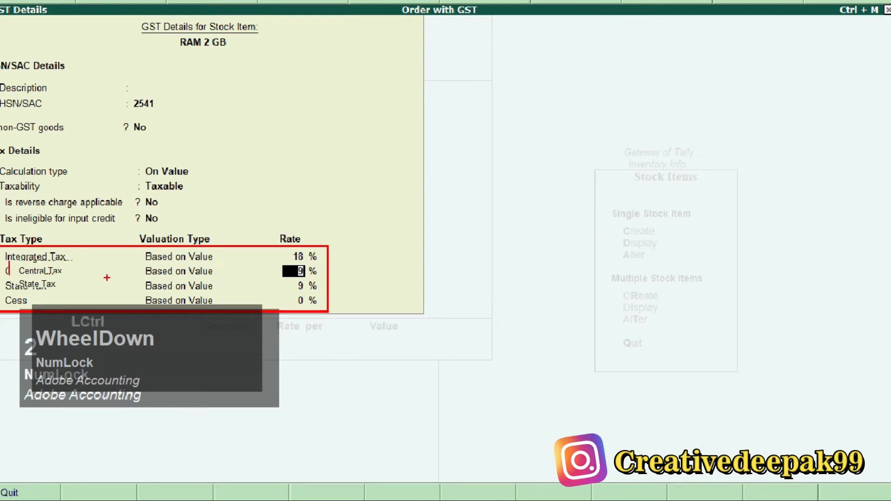
{"action": "key", "text": "Escape"}
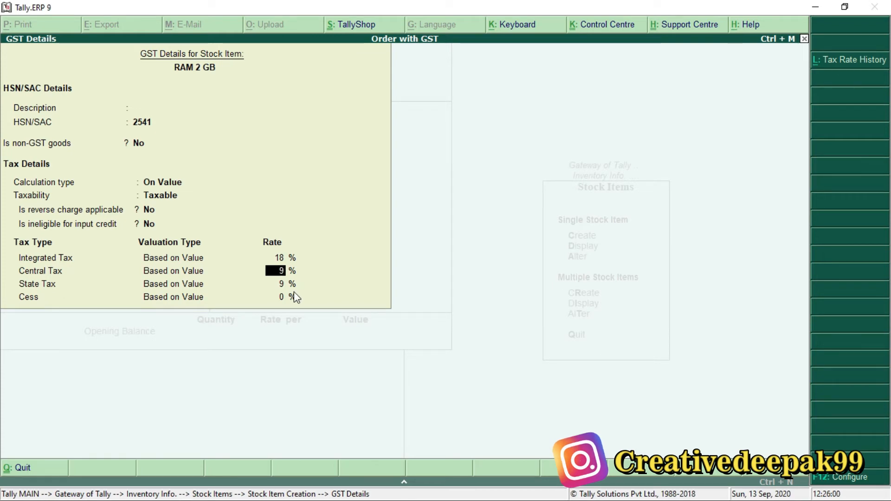
Step: Accept central tax 9%, state tax 9% and cess 0%, and save the RAM 2 GB stock item
{"action": "key", "text": "Return"}
{"action": "key", "text": "Return"}
{"action": "key", "text": "Return"}
{"action": "key", "text": "Return"}
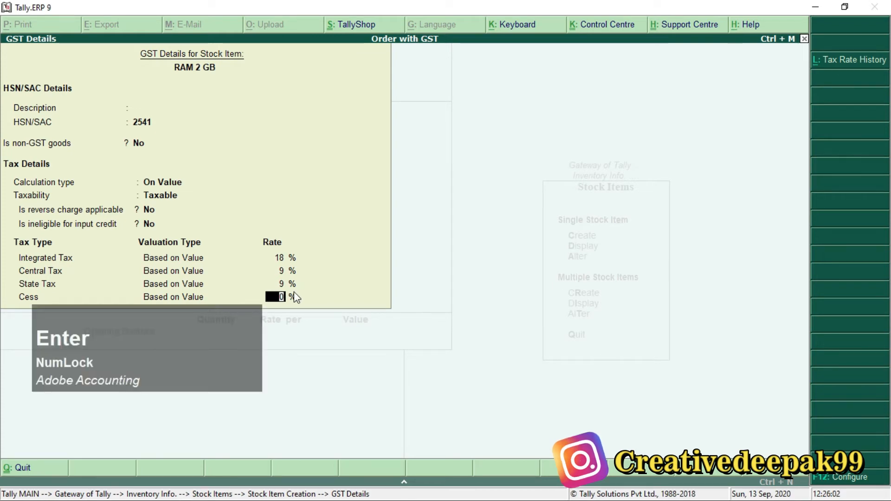
{"action": "key", "text": "Return"}
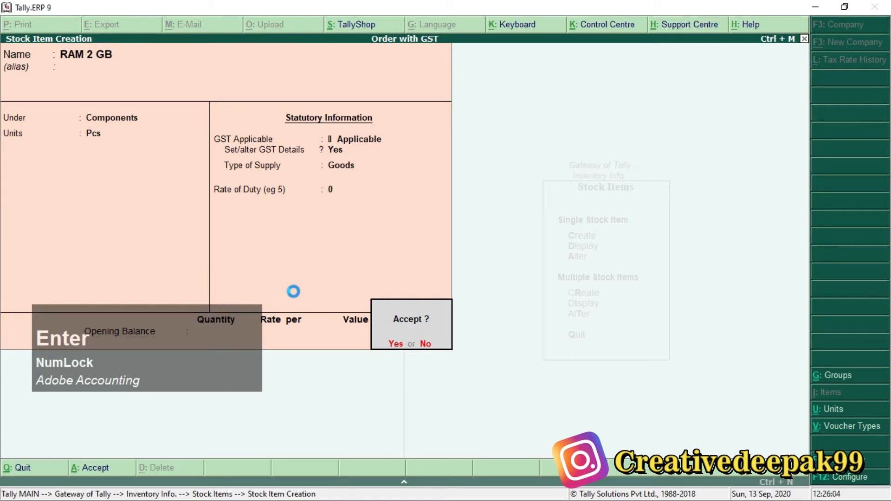
{"action": "key", "text": "Return"}
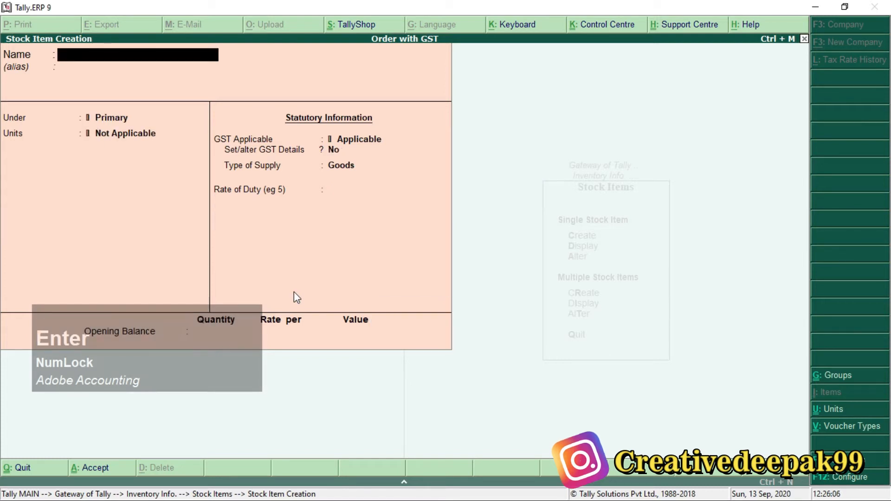
Step: Name the next stock item RAM 4GB, without an alias
{"action": "type", "text": "RAM"}
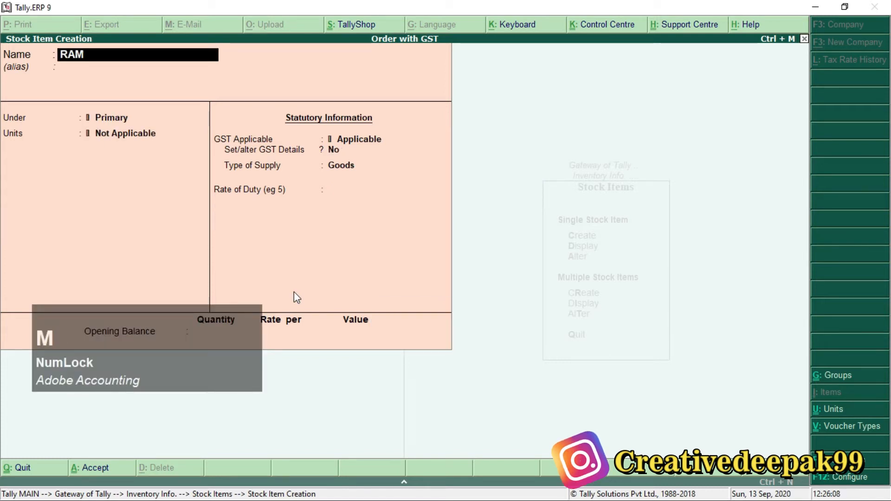
{"action": "type", "text": " 4GB"}
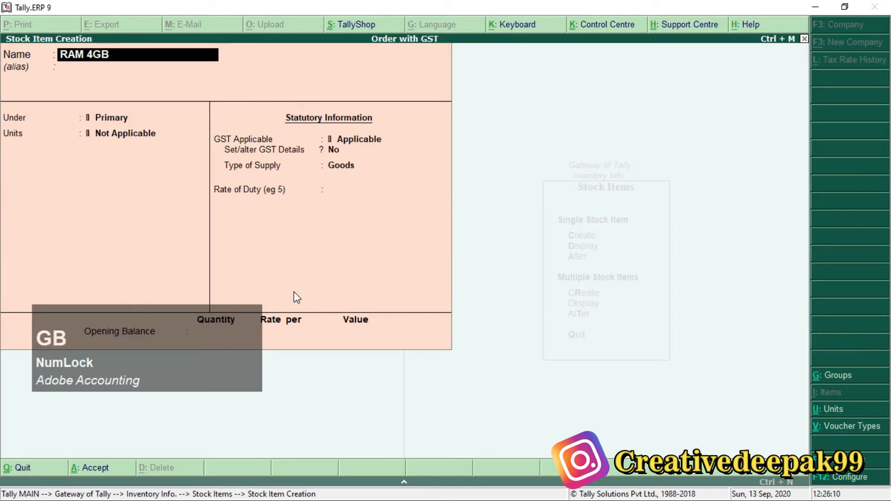
{"action": "key", "text": "Return"}
{"action": "key", "text": "Return"}
Step: Place the RAM 4GB item under the Components group with unit Pcs and GST Applicable
{"action": "key", "text": "Down"}
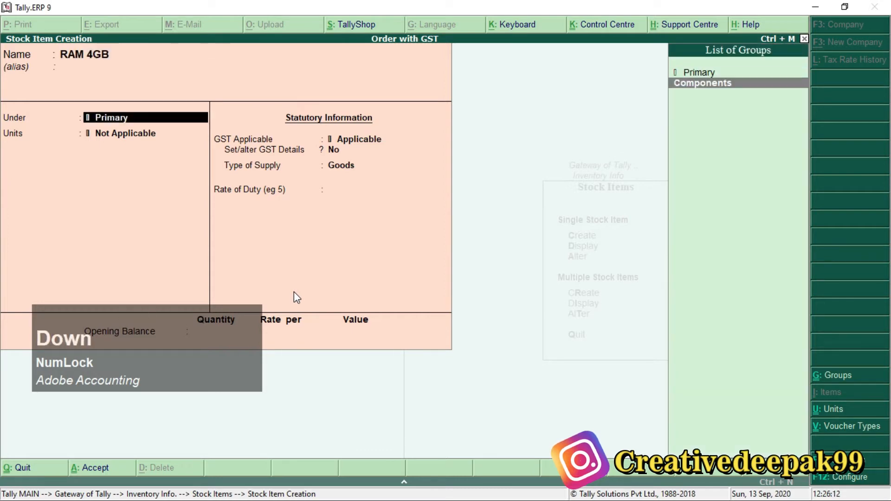
{"action": "left_click", "coordinate": [739, 87]}
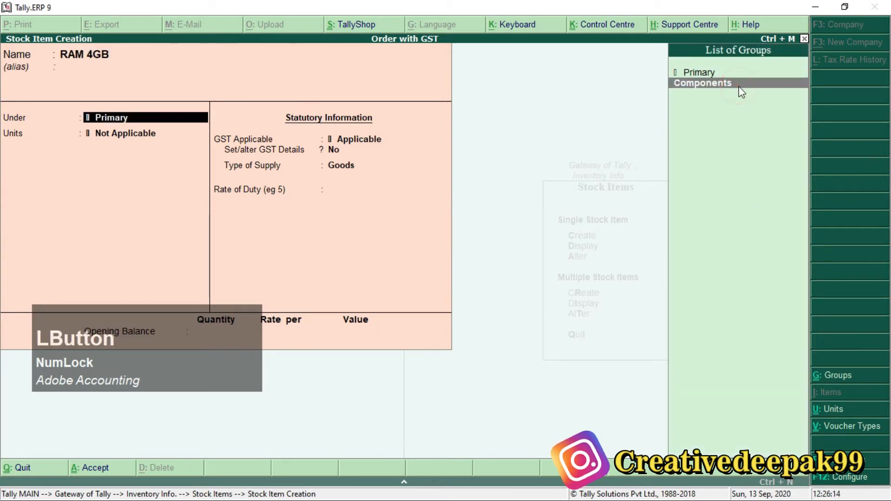
{"action": "key", "text": "Return"}
{"action": "key", "text": "Return"}
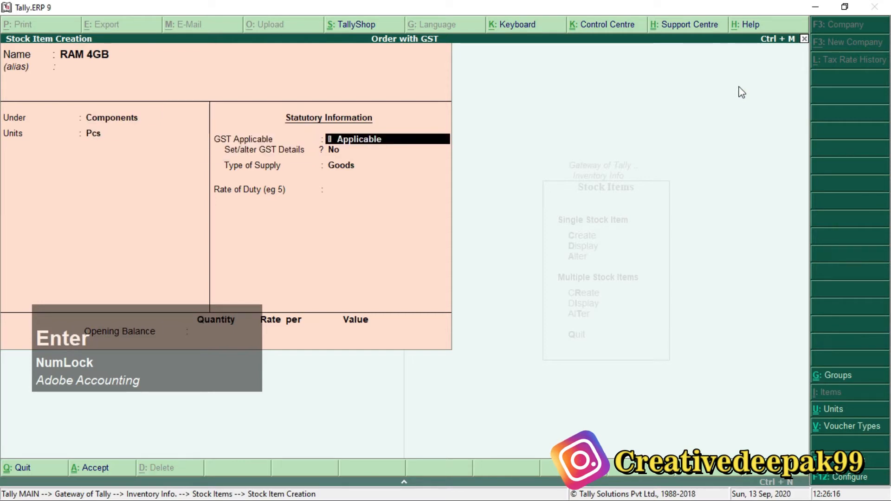
{"action": "key", "text": "Return"}
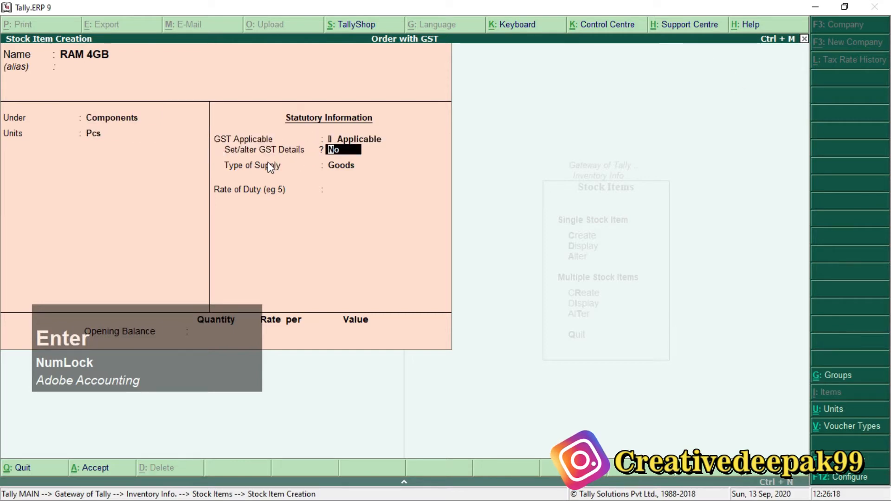
{"action": "key", "text": "ctrl+2"}
{"action": "mouse_move", "coordinate": [219, 145]}
{"action": "left_mouse_down"}
{"action": "mouse_move", "coordinate": [260, 157]}
{"action": "mouse_move", "coordinate": [390, 158]}
{"action": "left_mouse_up"}
{"action": "scroll", "coordinate": [273, 150], "scroll_direction": "up", "scroll_amount": 3}
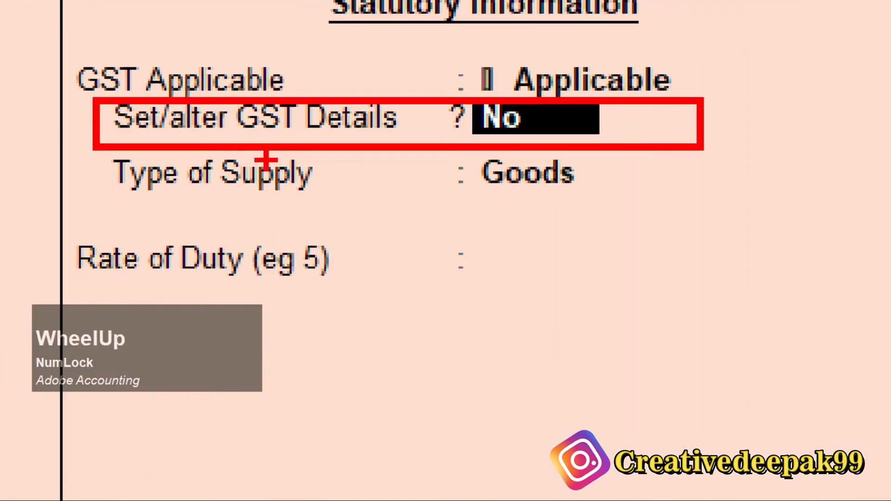
{"action": "key", "text": "Escape"}
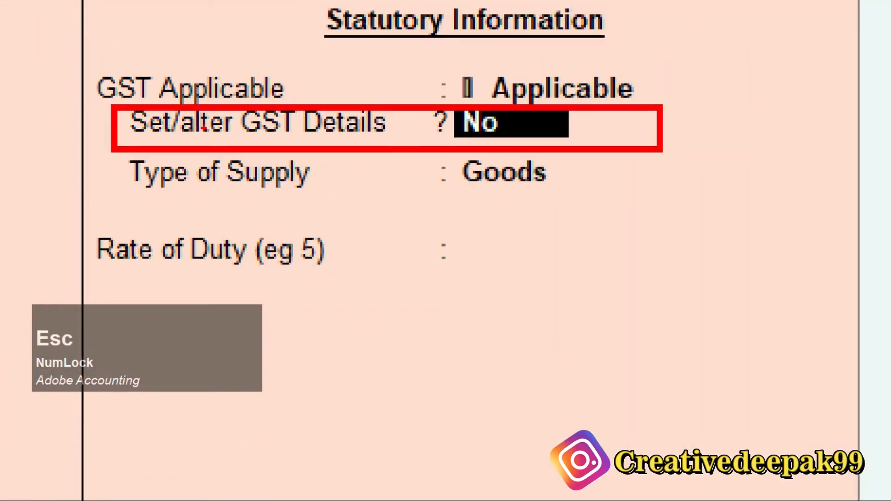
Step: Enable setting GST details for RAM 4GB and enter HSN/SAC 6325 without a description, keeping non-GST goods at No
{"action": "type", "text": "y"}
{"action": "key", "text": "Return"}
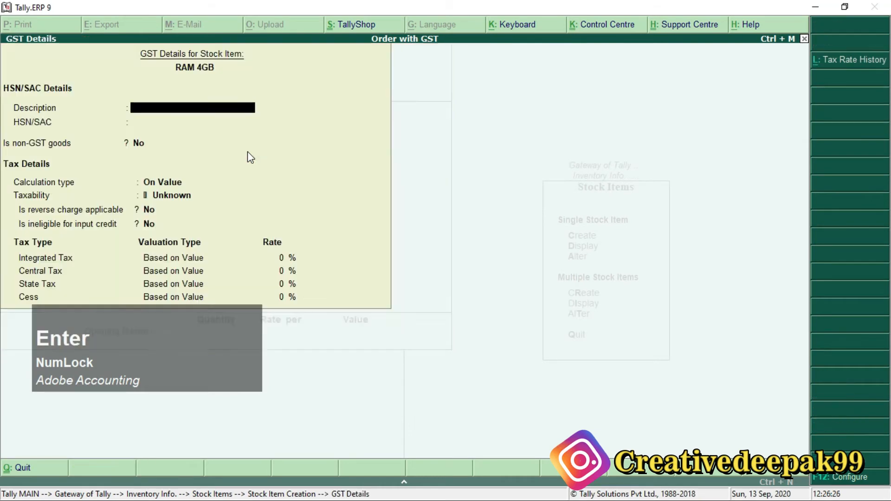
{"action": "key", "text": "Return"}
{"action": "type", "text": "6325"}
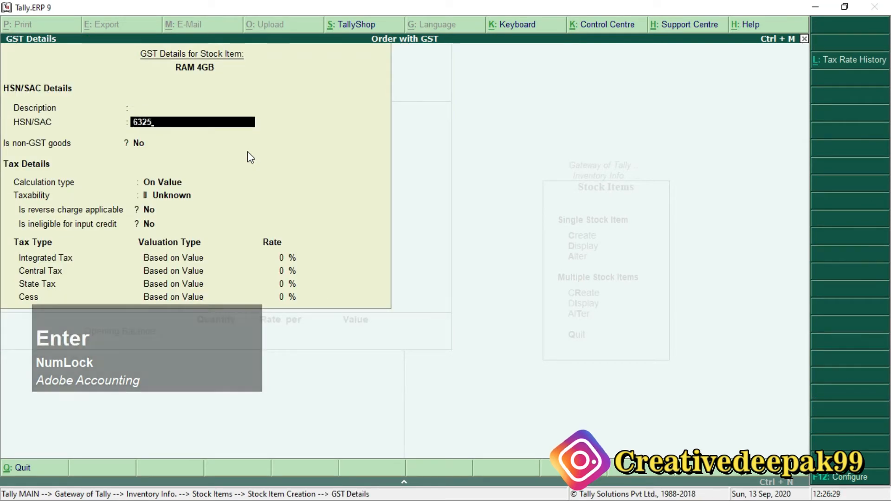
{"action": "key", "text": "Return"}
Step: Keep the calculation type On Value and set RAM 4GB to Taxable, with reverse charge and input credit ineligibility at No
{"action": "key", "text": "Return"}
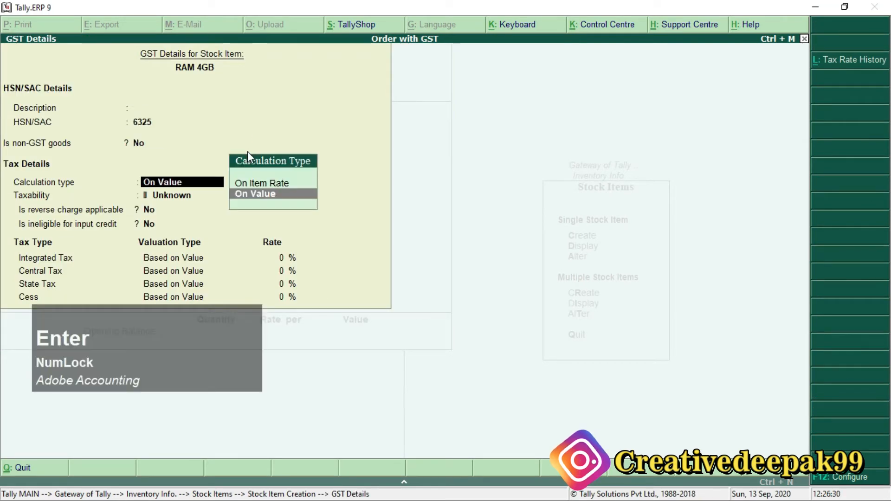
{"action": "key", "text": "Return"}
{"action": "key", "text": "Down"}
{"action": "key", "text": "Down"}
{"action": "key", "text": "Down"}
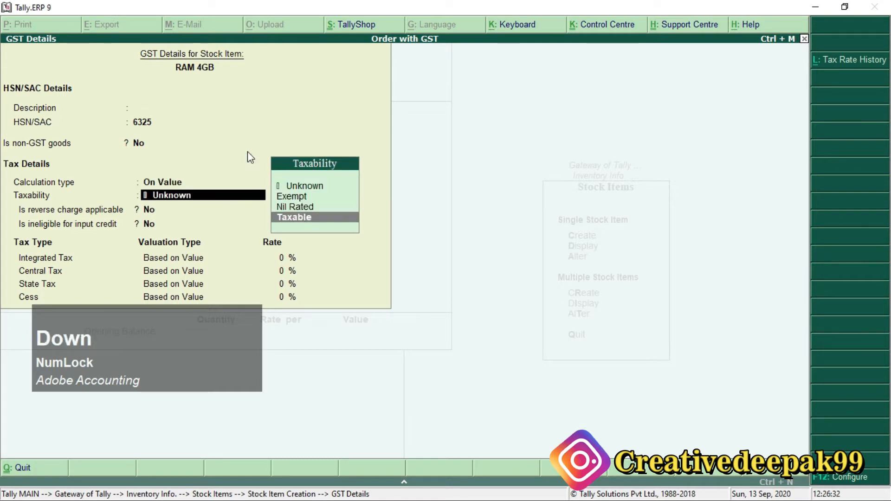
{"action": "key", "text": "Return"}
Step: Set the integrated tax rate for RAM 4GB to 18% and accept the remaining tax rates
{"action": "key", "text": "Return"}
{"action": "key", "text": "Return"}
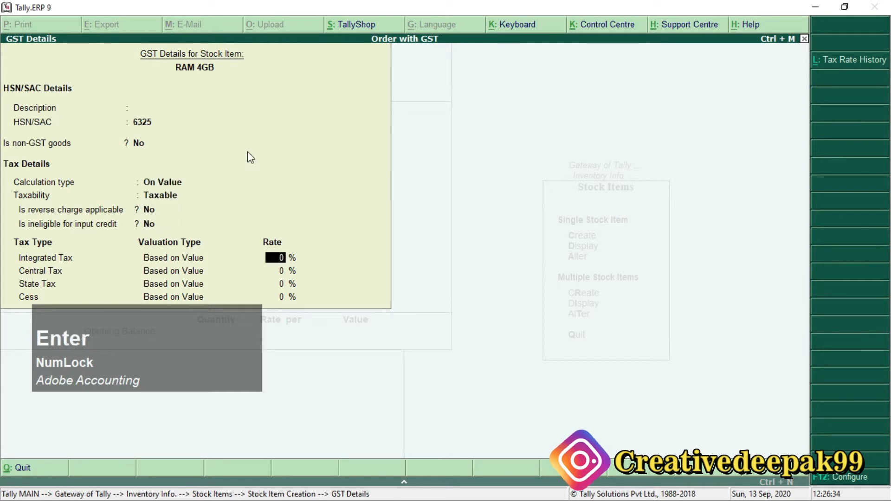
{"action": "type", "text": "18"}
{"action": "key", "text": "Return"}
{"action": "key", "text": "Return"}
{"action": "key", "text": "Return"}
Step: Keep the supply type as Goods, save the RAM 4GB stock item and return to the Gateway of Tally
{"action": "key", "text": "Return"}
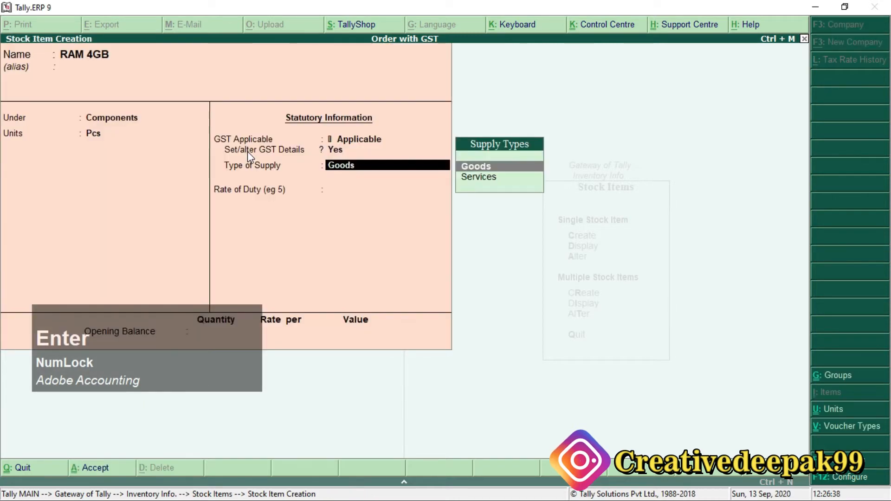
{"action": "key", "text": "Return"}
{"action": "key", "text": "Return"}
{"action": "key", "text": "Return"}
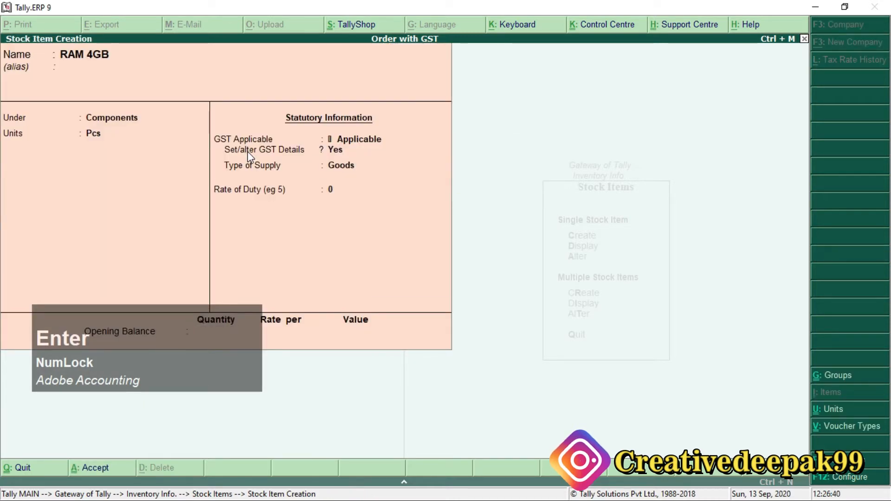
{"action": "key", "text": "Return"}
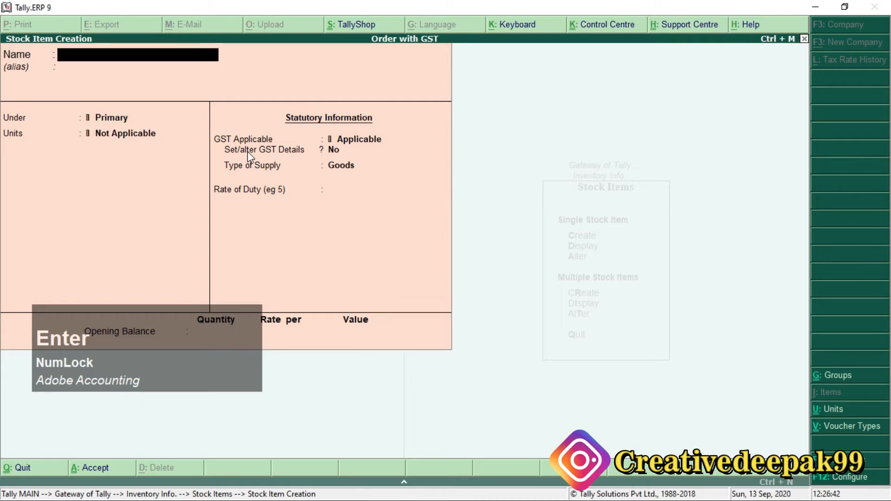
{"action": "key", "text": "Escape"}
{"action": "key", "text": "Escape"}
{"action": "key", "text": "Escape"}
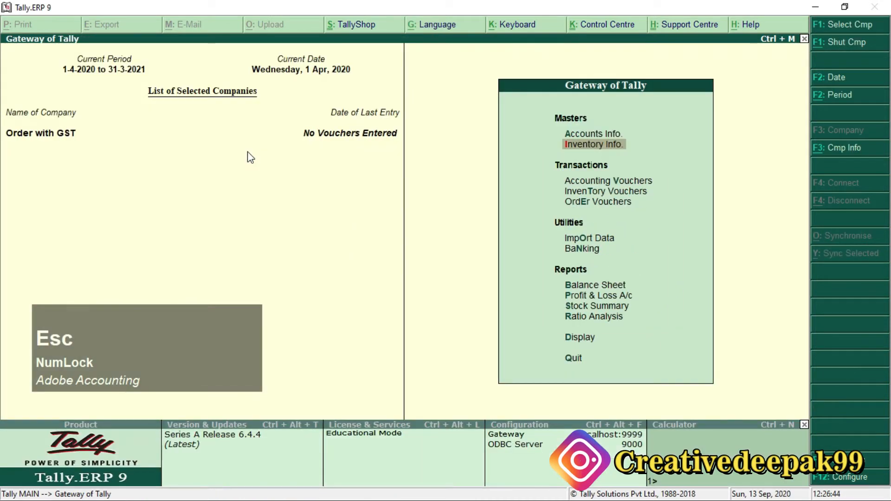
Step: Switch to the Order Processing with GST PDF and review the 01-Apr-2020 purchase order instructions
{"action": "key", "text": "alt+Tab"}
{"action": "left_click", "coordinate": [348, 218]}
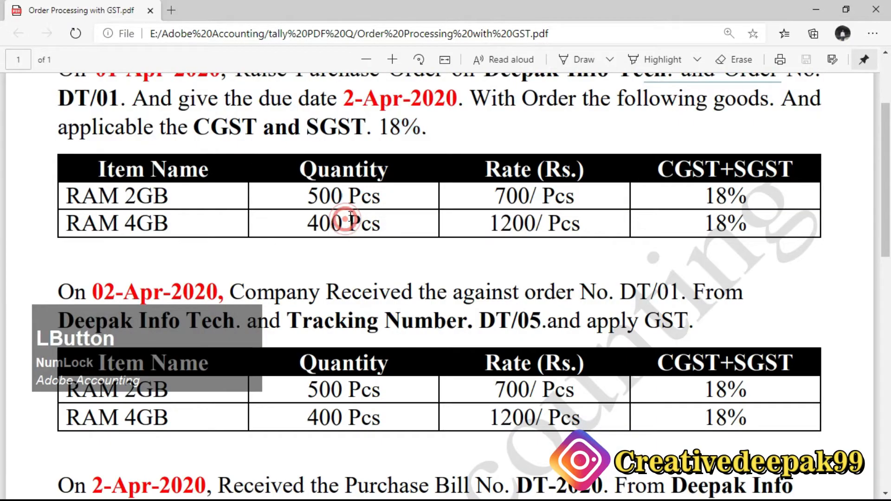
{"action": "scroll", "coordinate": [351, 216], "scroll_direction": "up", "scroll_amount": 2}
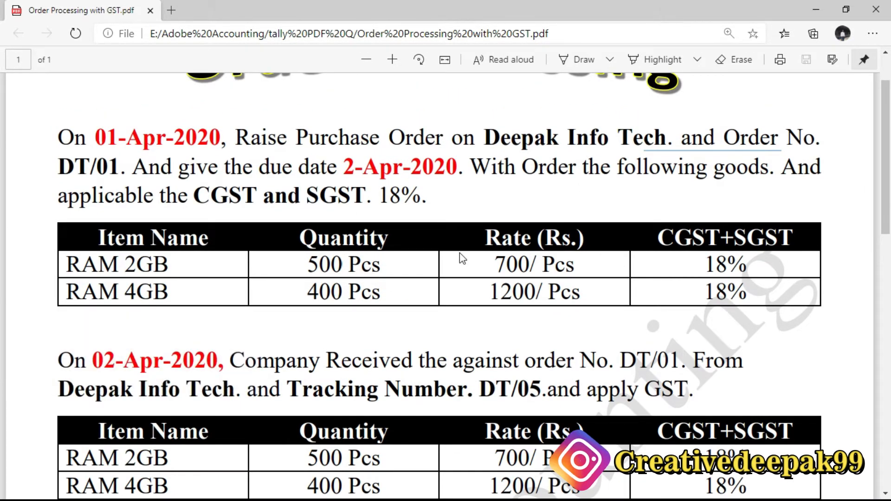
Step: Switch back to Tally.ERP 9 and start a new Purchase Order voucher
{"action": "key", "text": "alt+Tab"}
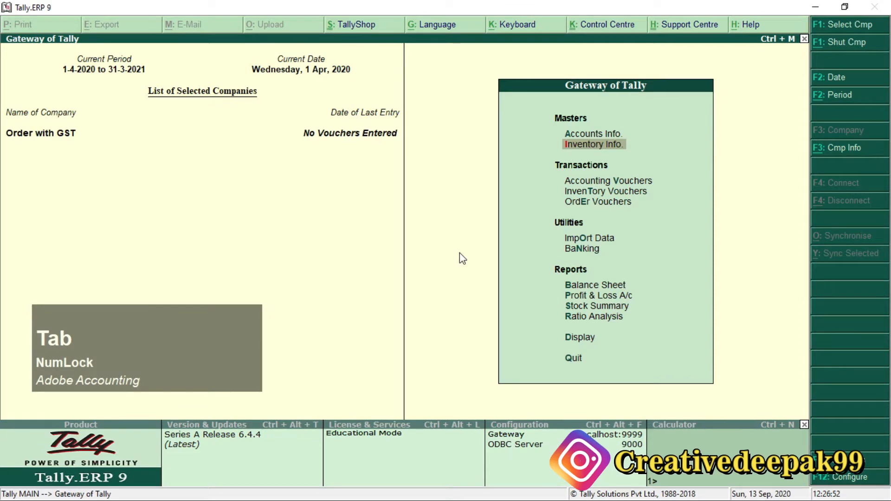
{"action": "key", "text": "Down"}
{"action": "key", "text": "Down"}
{"action": "key", "text": "Up"}
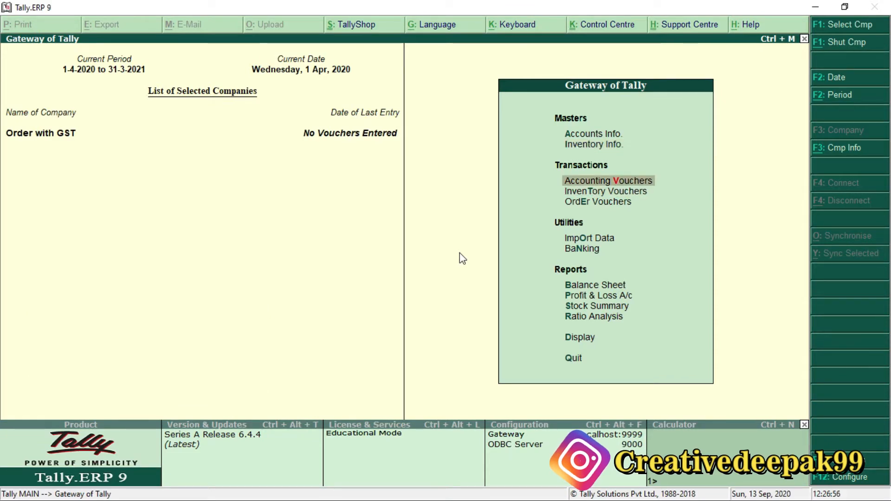
{"action": "key", "text": "Return"}
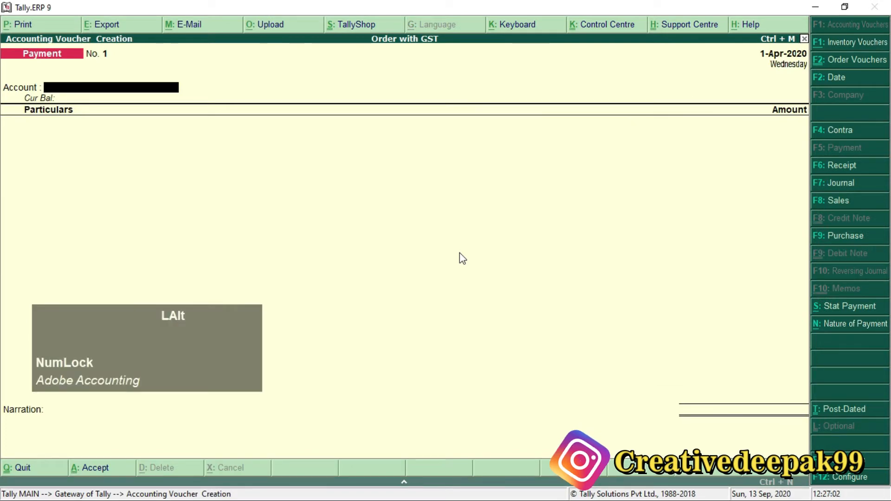
{"action": "key", "text": "alt+F4"}
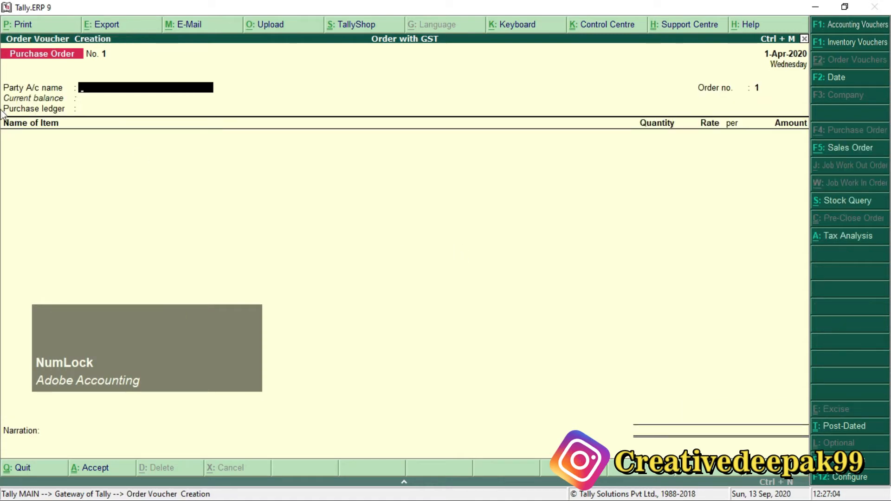
{"action": "left_click", "coordinate": [41, 54]}
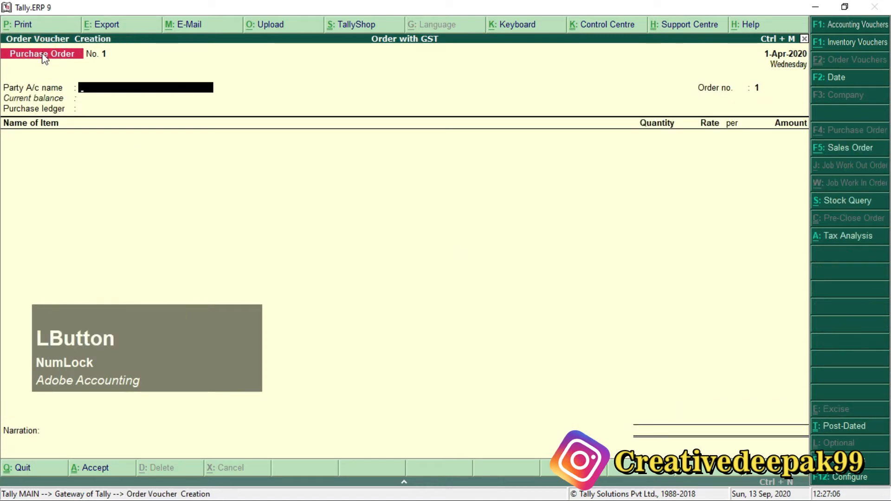
{"action": "key", "text": "ctrl+2"}
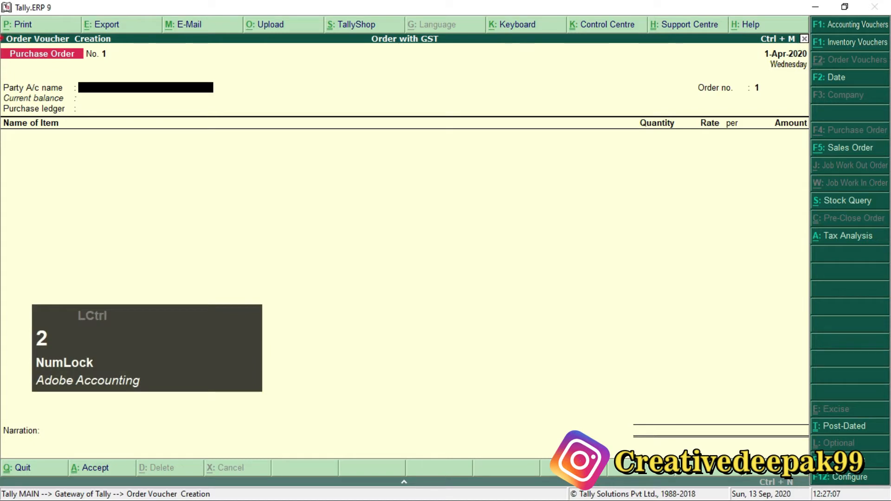
{"action": "left_click_drag", "start_coordinate": [1, 40], "coordinate": [93, 68]}
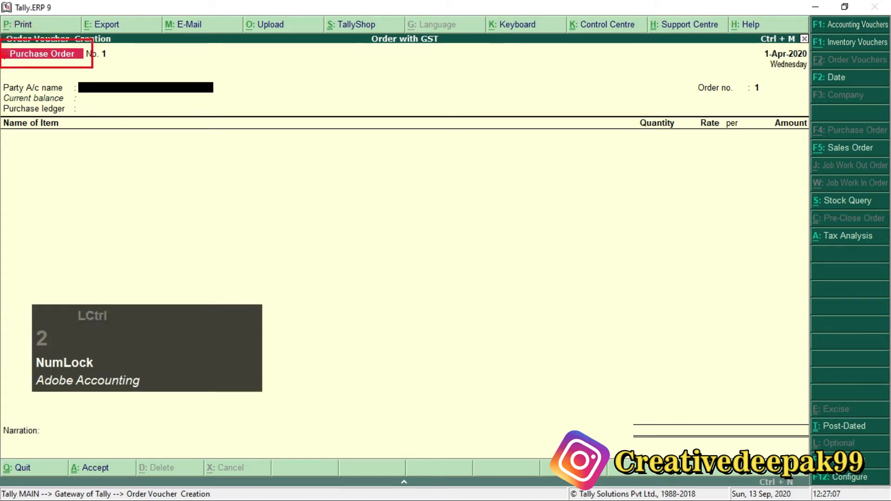
{"action": "scroll", "coordinate": [93, 68], "scroll_direction": "up", "scroll_amount": 2}
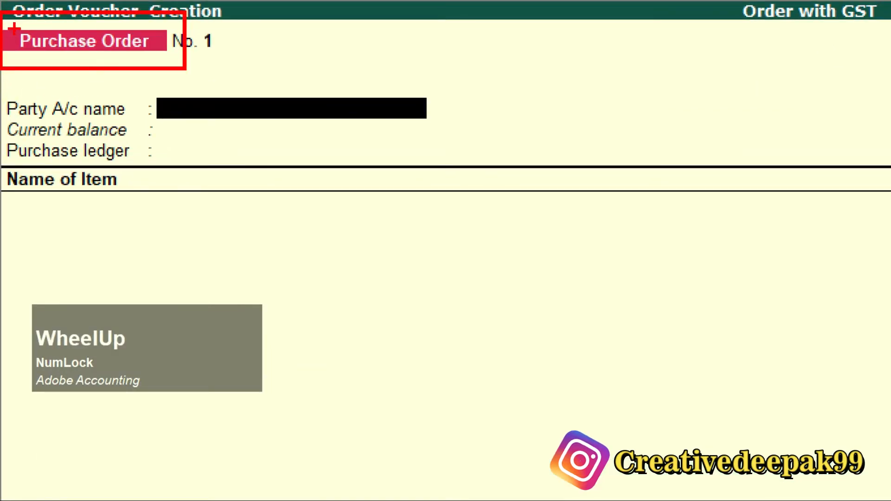
{"action": "scroll", "coordinate": [14, 29], "scroll_direction": "up", "scroll_amount": 1}
{"action": "scroll", "coordinate": [97, 66], "scroll_direction": "down", "scroll_amount": 1}
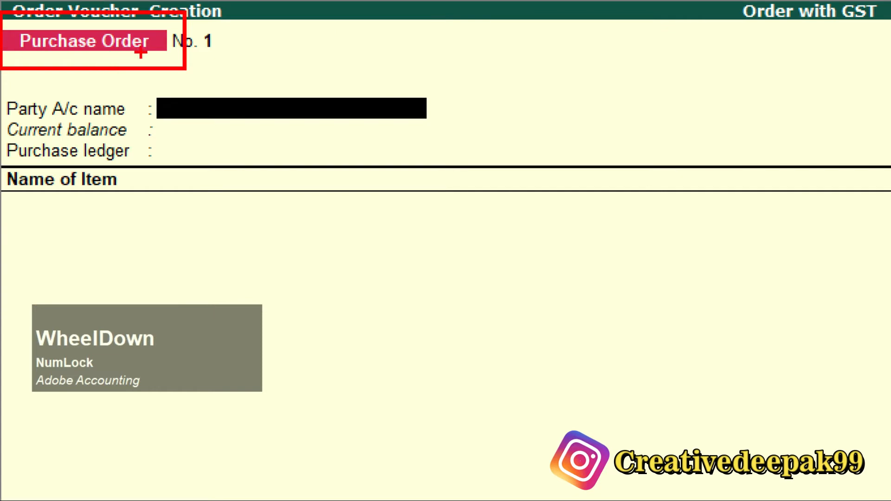
{"action": "key", "text": "Escape"}
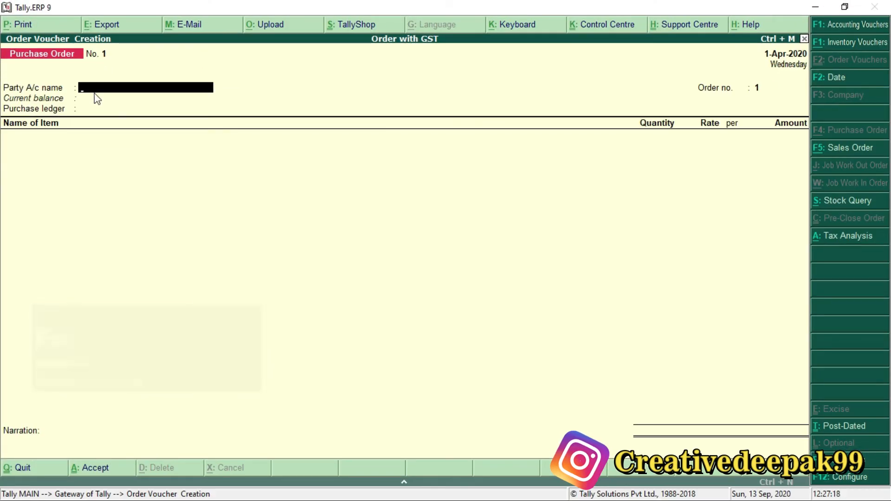
Step: Choose Deepak Info Tech as the purchase order's party account and accept the supplier details as filled in
{"action": "type", "text": "D"}
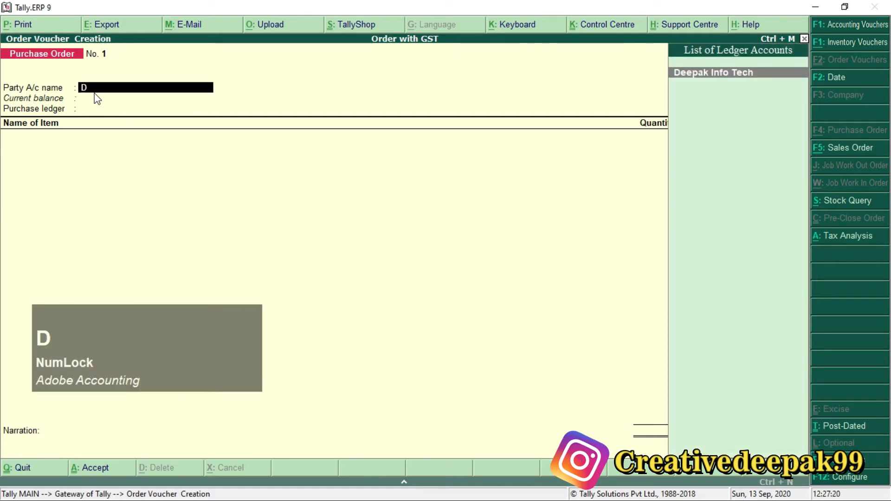
{"action": "key", "text": "Return"}
{"action": "key", "text": "Return"}
{"action": "key", "text": "Return"}
{"action": "key", "text": "Return"}
{"action": "key", "text": "Return"}
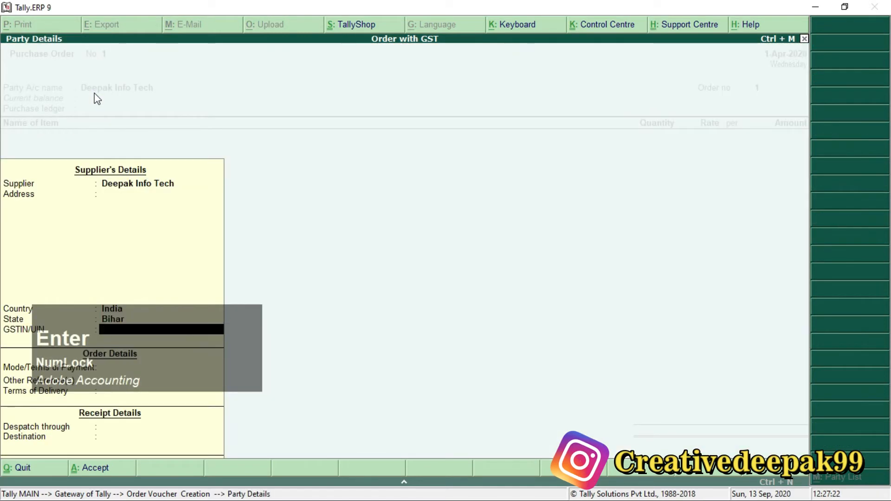
{"action": "key", "text": "Return"}
{"action": "key", "text": "Return"}
{"action": "key", "text": "Return"}
{"action": "key", "text": "Return"}
{"action": "key", "text": "Return"}
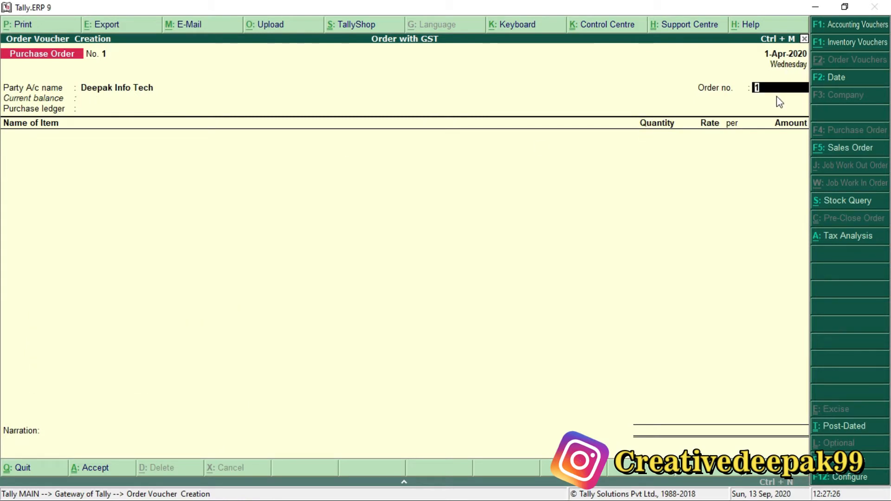
{"action": "key", "text": "ctrl+2"}
{"action": "mouse_move", "coordinate": [684, 72]}
{"action": "left_mouse_down"}
{"action": "mouse_move", "coordinate": [788, 103]}
{"action": "mouse_move", "coordinate": [840, 103]}
{"action": "left_mouse_up"}
{"action": "scroll", "coordinate": [776, 95], "scroll_direction": "up", "scroll_amount": 1}
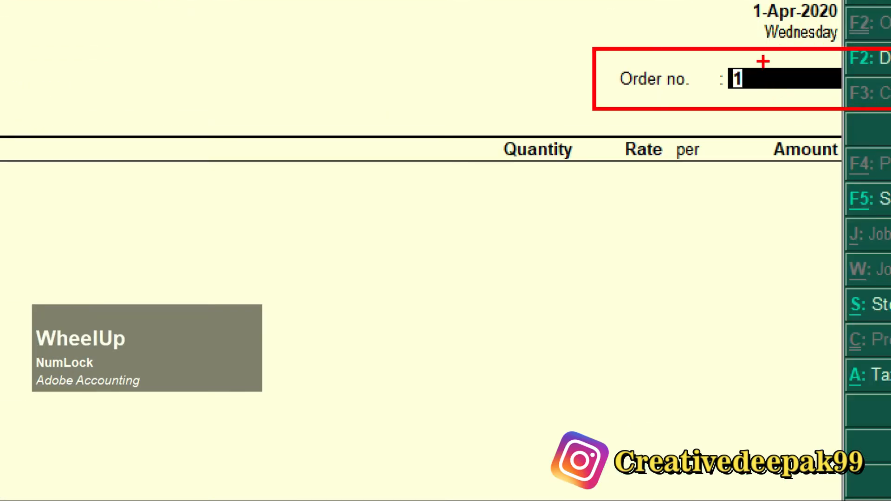
{"action": "scroll", "coordinate": [854, 58], "scroll_direction": "up", "scroll_amount": 1}
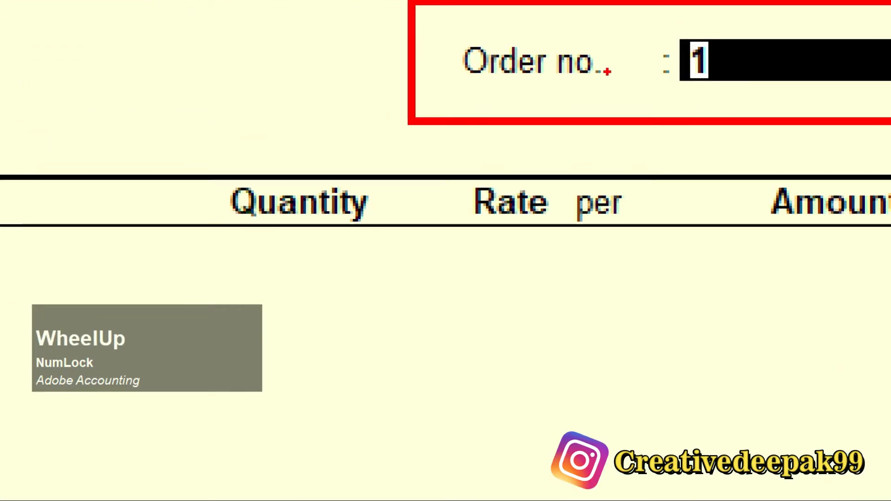
{"action": "key", "text": "Escape"}
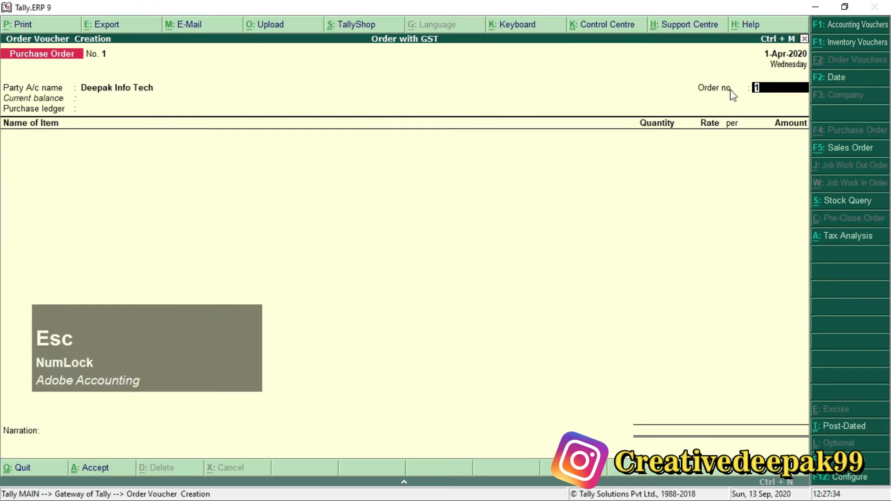
Step: Switch to the Order Processing with GST PDF and look up the order number for the 01-Apr-2020 purchase order
{"action": "key", "text": "alt+Tab"}
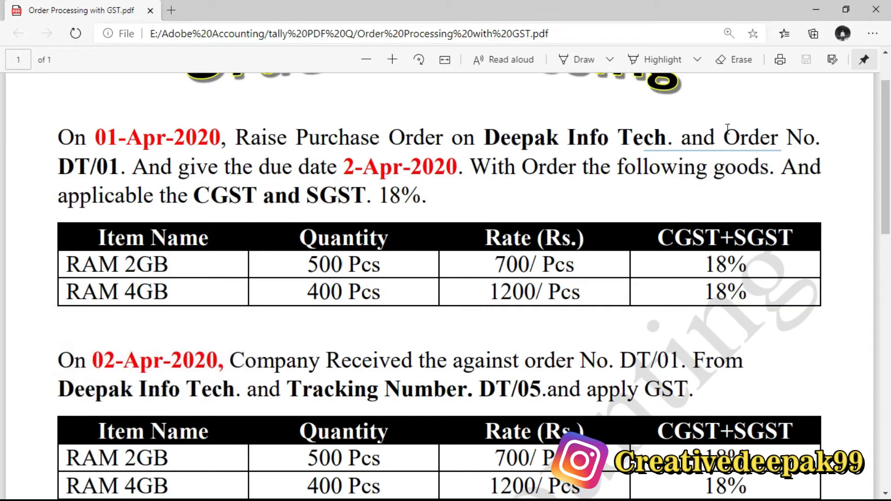
{"action": "left_click_drag", "start_coordinate": [724, 136], "coordinate": [814, 137]}
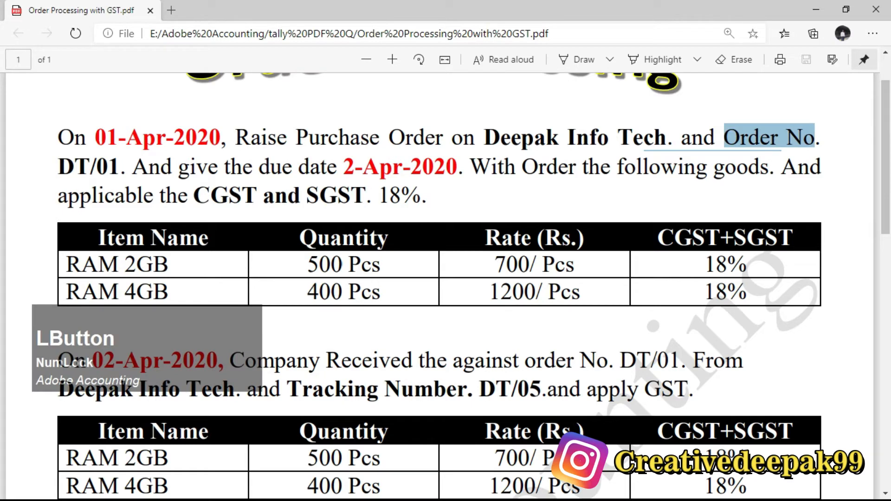
{"action": "left_click_drag", "start_coordinate": [58, 167], "coordinate": [113, 167]}
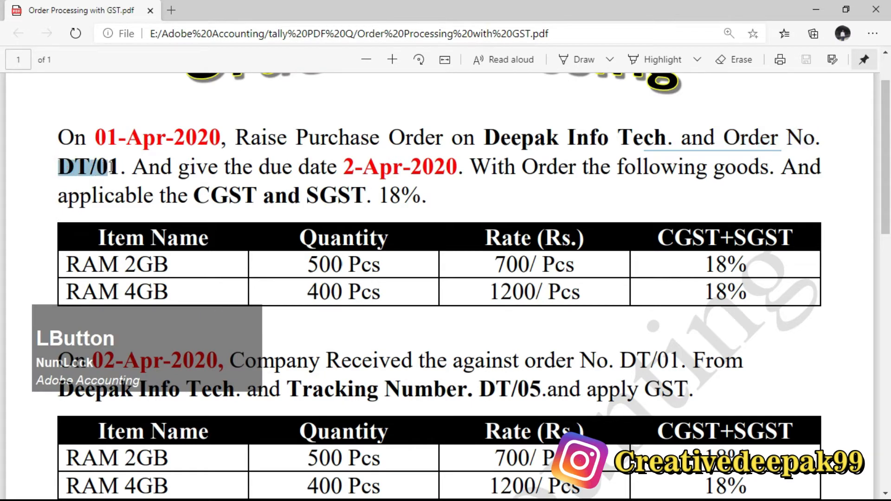
{"action": "left_click", "coordinate": [116, 167]}
Step: Switch back to Tally.ERP 9 and enter the order number given in the PDF on the purchase order
{"action": "key", "text": "alt+Tab"}
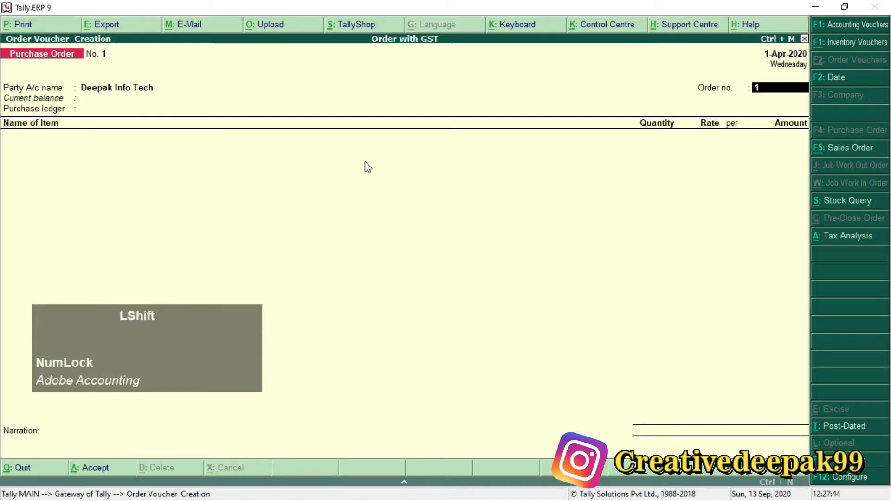
{"action": "type", "text": "DT/"}
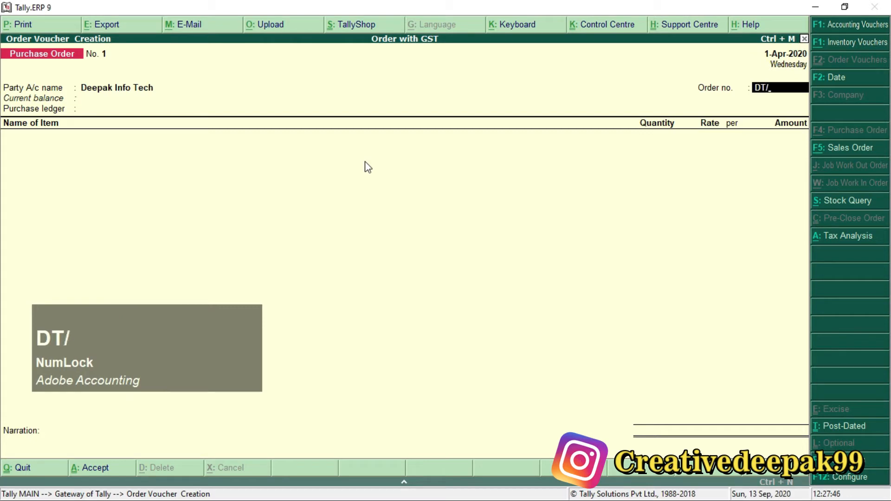
{"action": "type", "text": "01"}
{"action": "key", "text": "Return"}
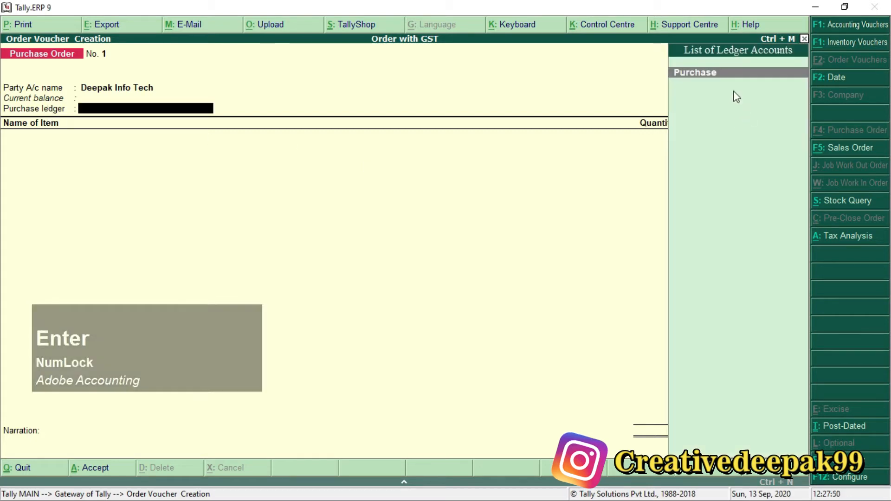
Step: Choose Purchase as the purchase ledger and add RAM 2 GB as the order's first stock item
{"action": "key", "text": "Return"}
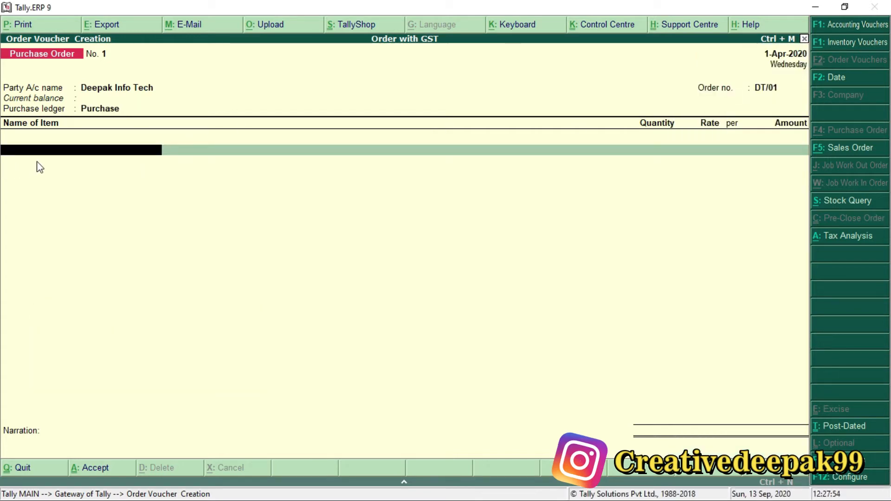
{"action": "key", "text": "space"}
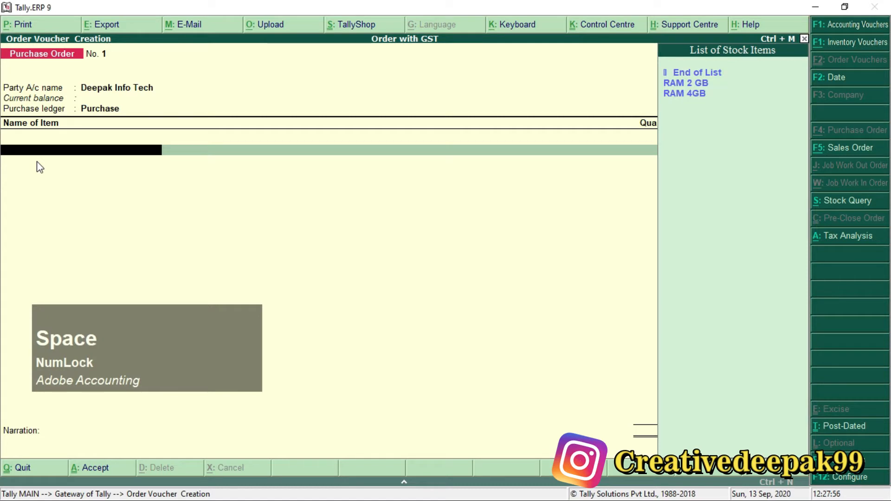
{"action": "key", "text": "Down"}
{"action": "key", "text": "Down"}
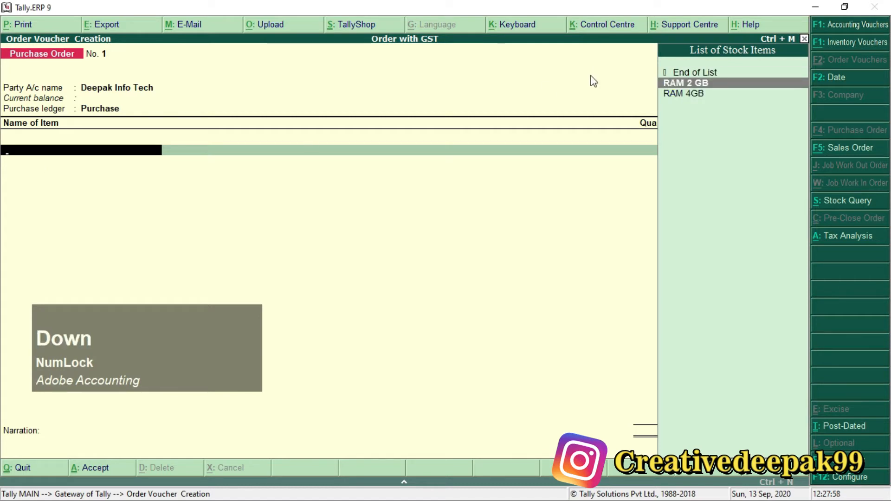
{"action": "key", "text": "Return"}
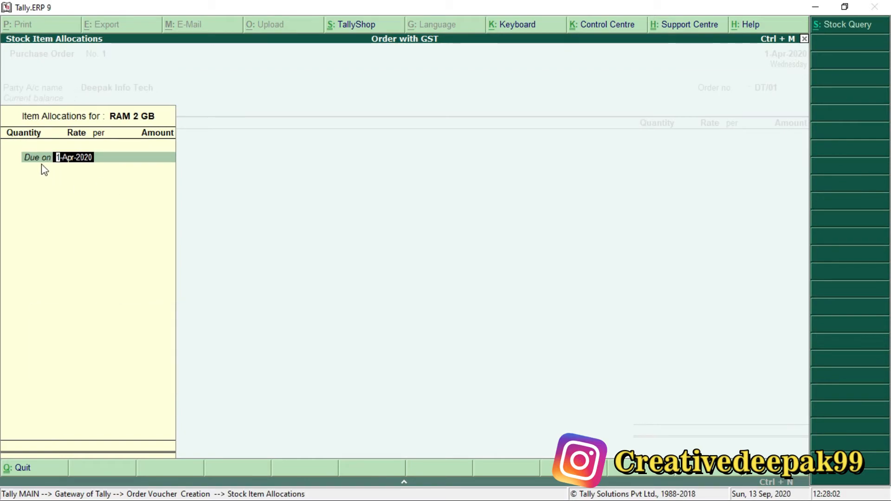
Step: Switch to the Order Processing with GST PDF and look up the due date of the 01-Apr-2020 purchase order
{"action": "key", "text": "alt+Tab"}
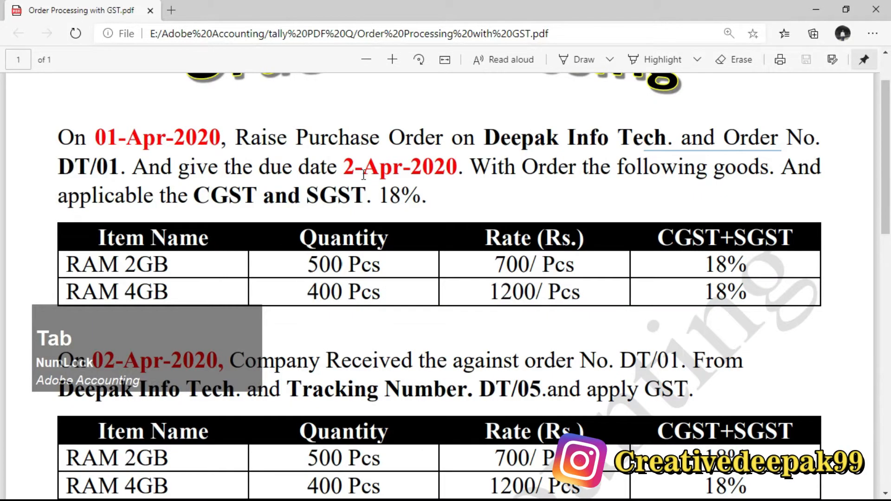
{"action": "left_click_drag", "start_coordinate": [345, 167], "coordinate": [458, 167]}
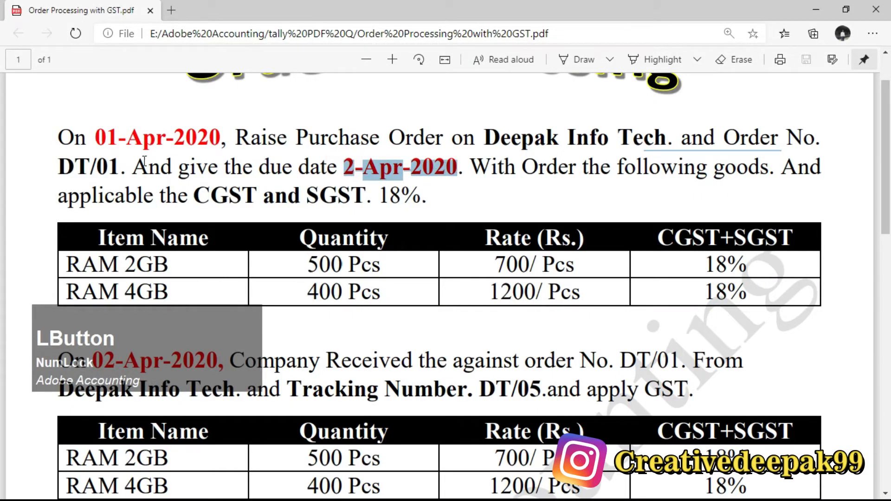
{"action": "left_click_drag", "start_coordinate": [96, 136], "coordinate": [231, 139]}
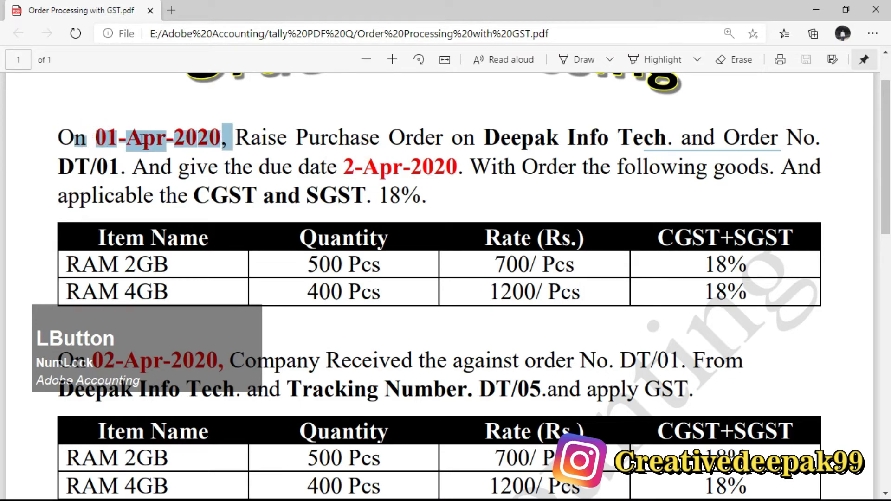
{"action": "left_click_drag", "start_coordinate": [140, 139], "coordinate": [207, 156]}
{"action": "left_click_drag", "start_coordinate": [345, 168], "coordinate": [459, 168]}
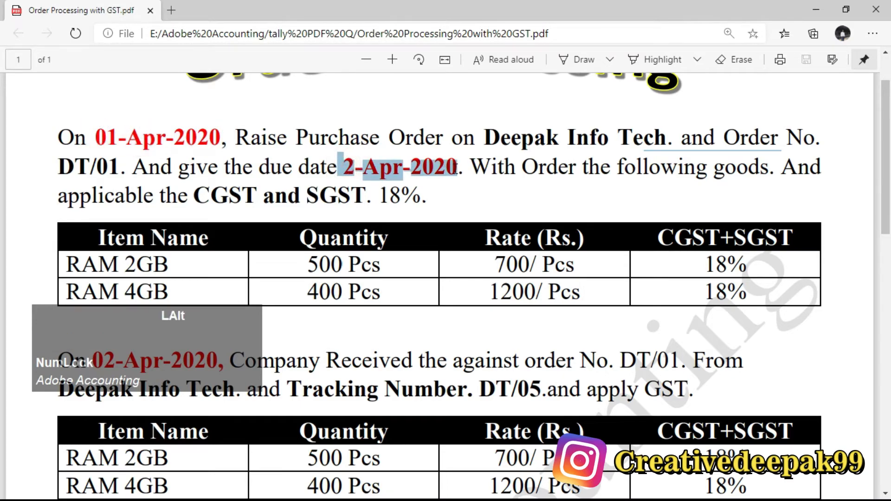
Step: Switch back to Tally.ERP 9 and set the RAM 2 GB due date to 2-Apr-2020
{"action": "key", "text": "alt+Tab"}
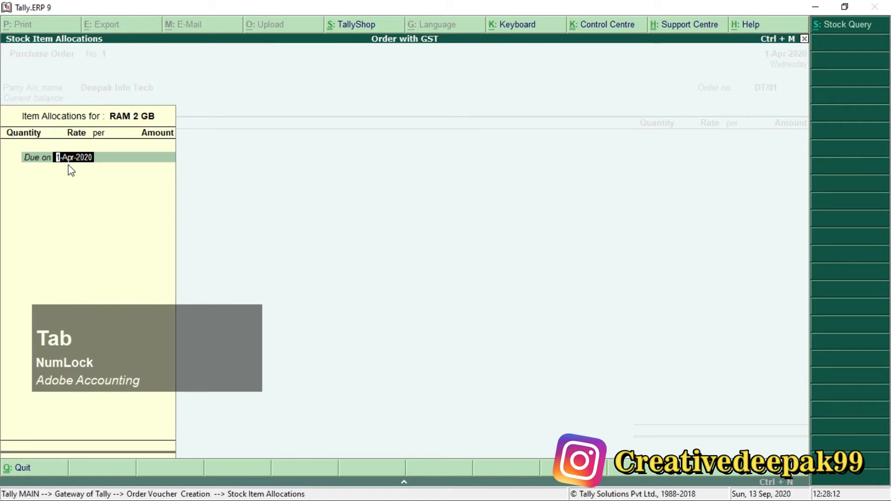
{"action": "type", "text": "2."}
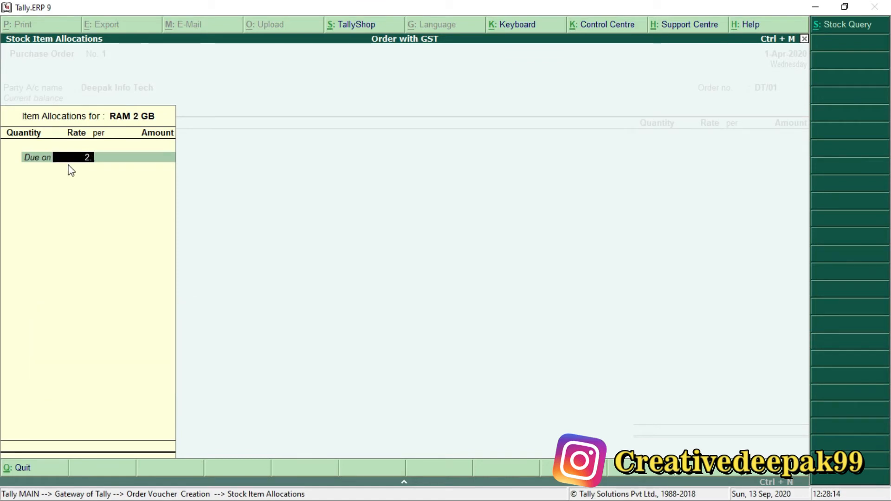
{"action": "type", "text": "4"}
{"action": "key", "text": "Return"}
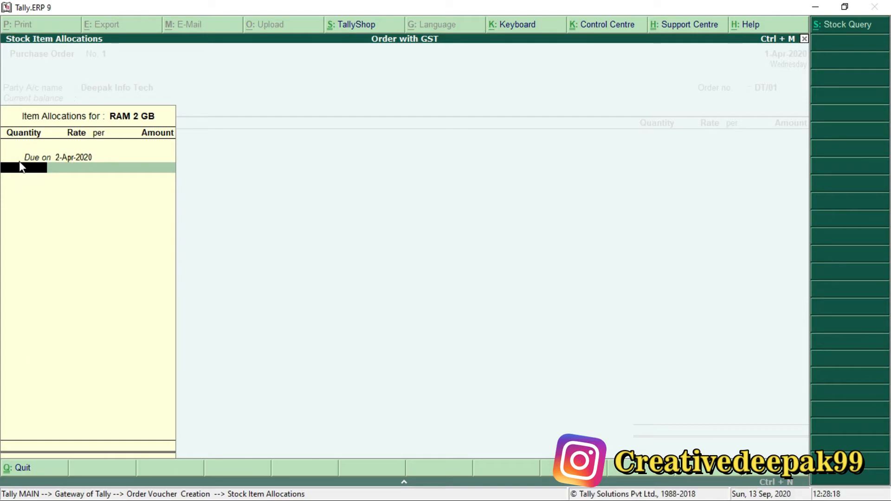
Step: Switch to the Order Processing with GST PDF and look up the ordered quantity and rate for RAM 2GB
{"action": "key", "text": "alt+Tab"}
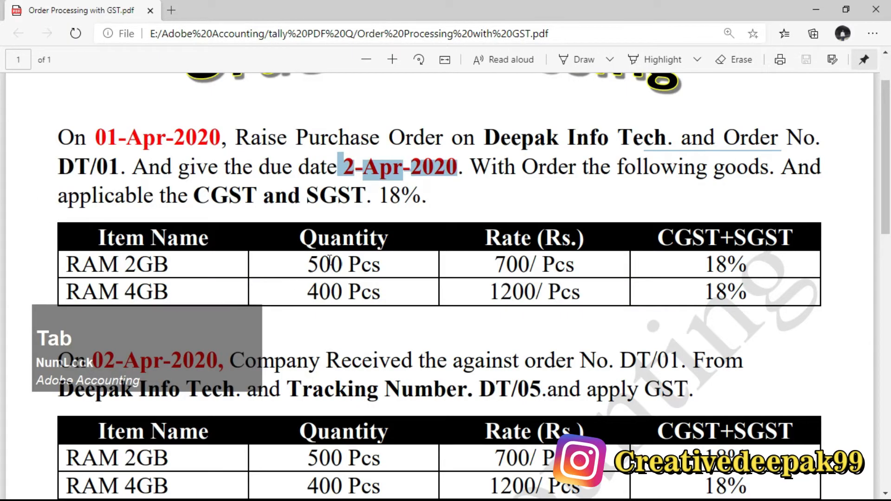
{"action": "left_click_drag", "start_coordinate": [304, 261], "coordinate": [392, 263]}
{"action": "left_click_drag", "start_coordinate": [496, 268], "coordinate": [568, 272]}
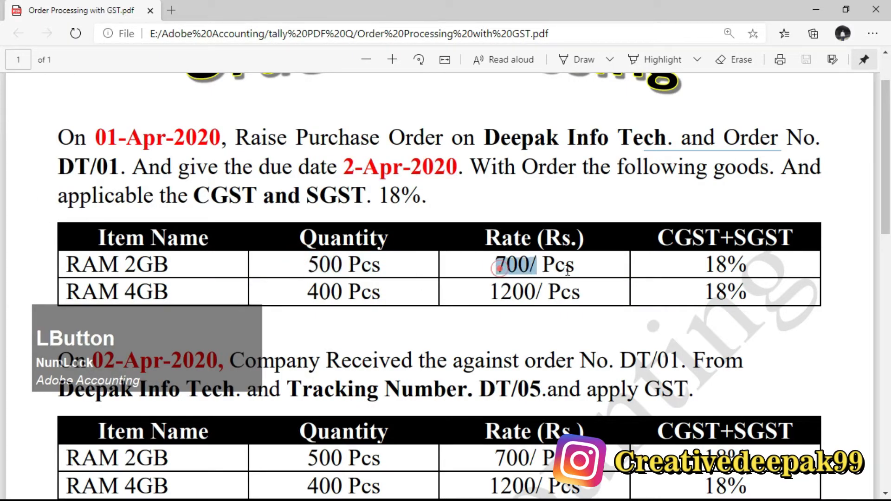
Step: Switch back to Tally.ERP 9 and allocate 500 Pcs of RAM 2 GB at a rate of 700 per piece
{"action": "key", "text": "alt+Tab"}
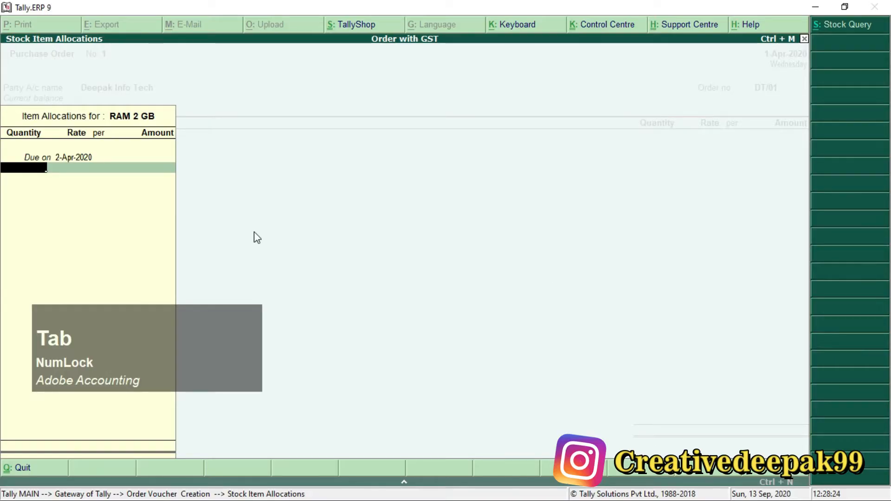
{"action": "type", "text": "500"}
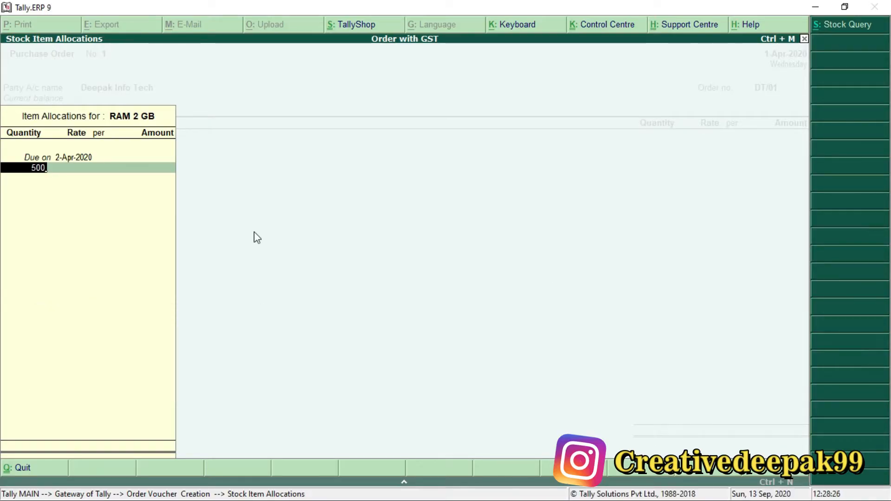
{"action": "key", "text": "Return"}
{"action": "type", "text": "700"}
{"action": "key", "text": "Return"}
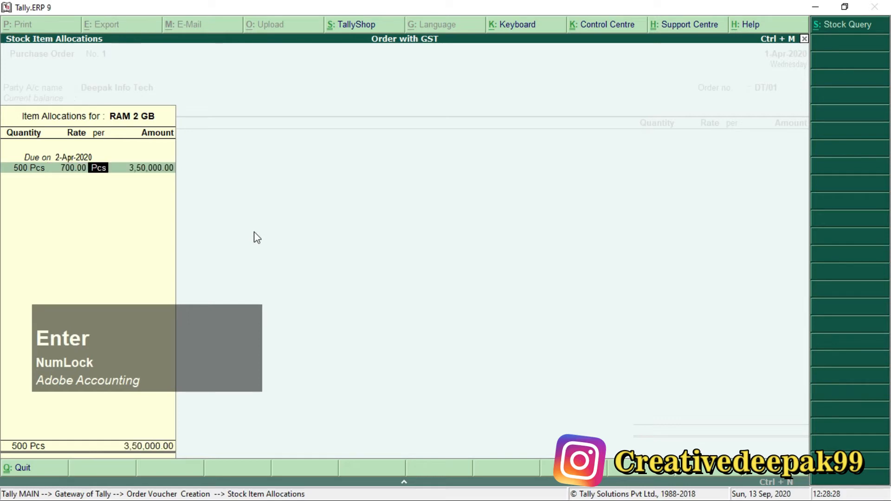
{"action": "key", "text": "Return"}
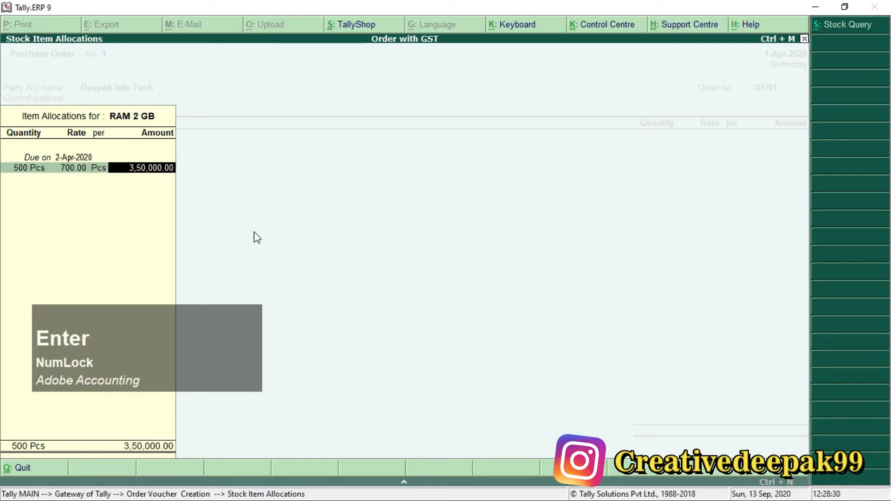
{"action": "key", "text": "Return"}
{"action": "key", "text": "Return"}
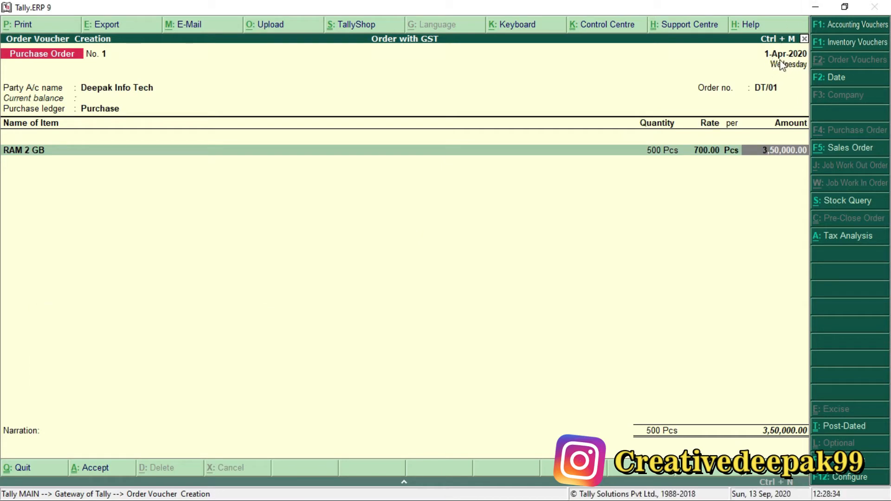
{"action": "key", "text": "ctrl+2"}
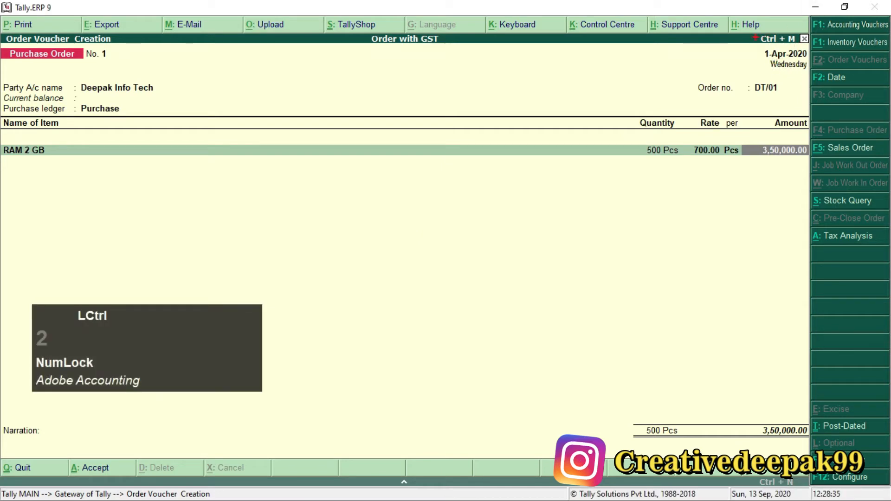
{"action": "left_click_drag", "start_coordinate": [756, 37], "coordinate": [819, 74]}
{"action": "scroll", "coordinate": [792, 58], "scroll_direction": "up", "scroll_amount": 2}
{"action": "scroll", "coordinate": [795, 57], "scroll_direction": "up", "scroll_amount": 1}
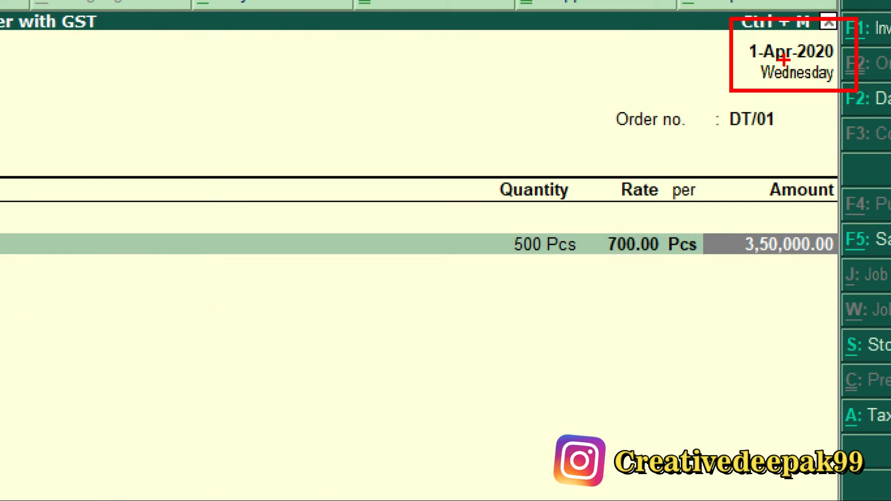
{"action": "key", "text": "Escape"}
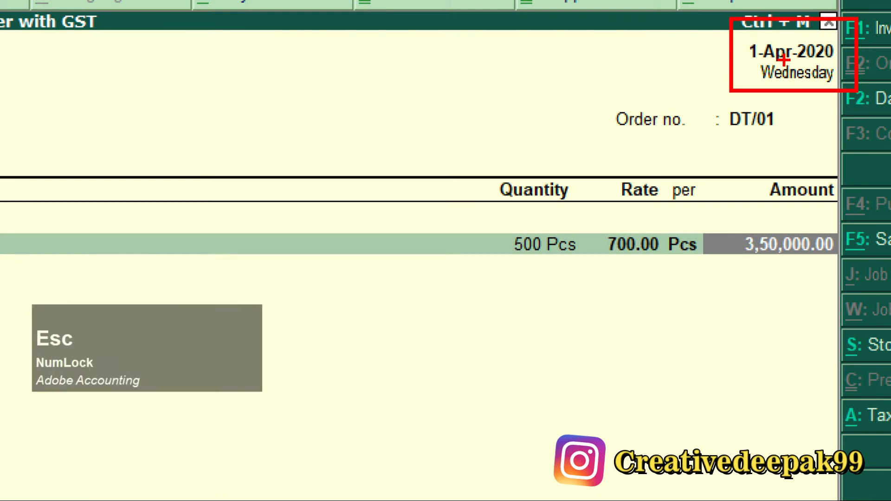
Step: Add RAM 4GB as the purchase order's second stock item with the due date 2-Apr-2020
{"action": "key", "text": "Return"}
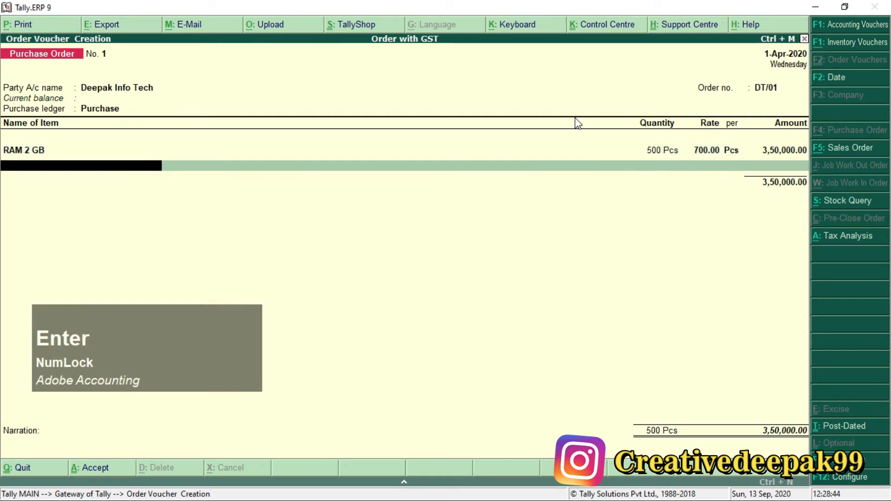
{"action": "type", "text": "R"}
{"action": "key", "text": "Down"}
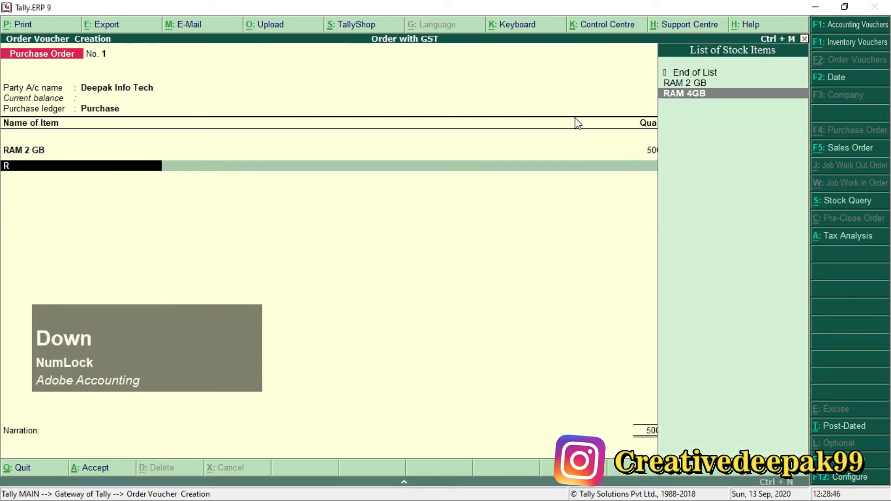
{"action": "key", "text": "Return"}
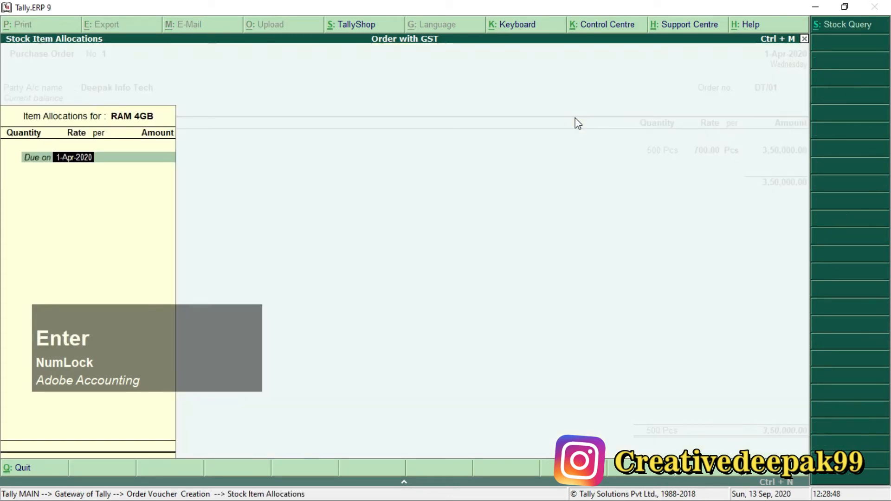
{"action": "type", "text": "2"}
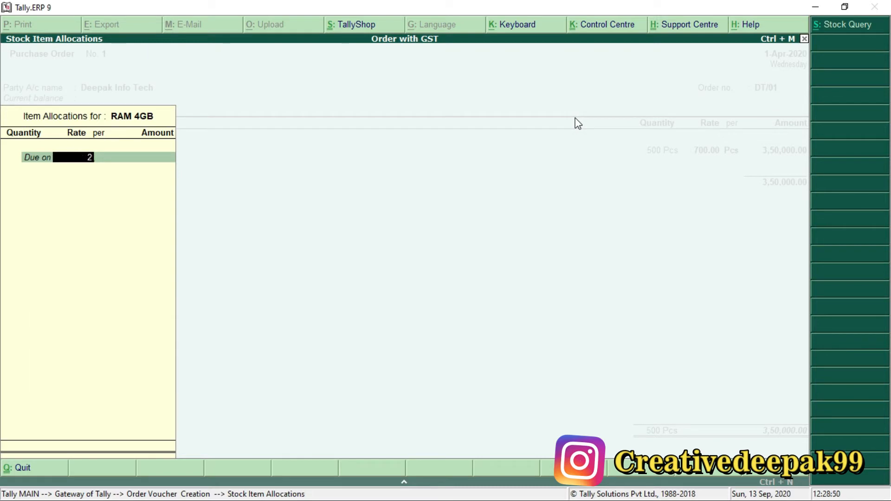
{"action": "type", "text": ".4"}
{"action": "key", "text": "Return"}
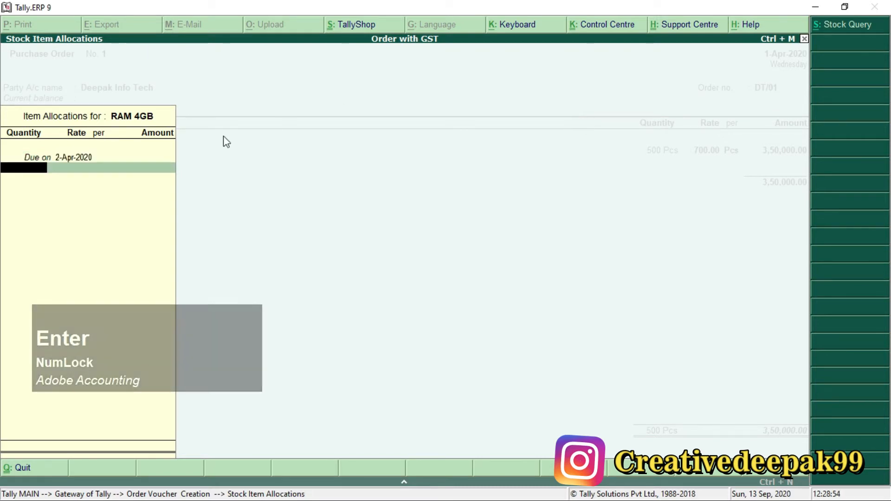
Step: Switch to the Order Processing with GST PDF and look up the ordered quantity and rate for RAM 4GB
{"action": "key", "text": "alt+Tab"}
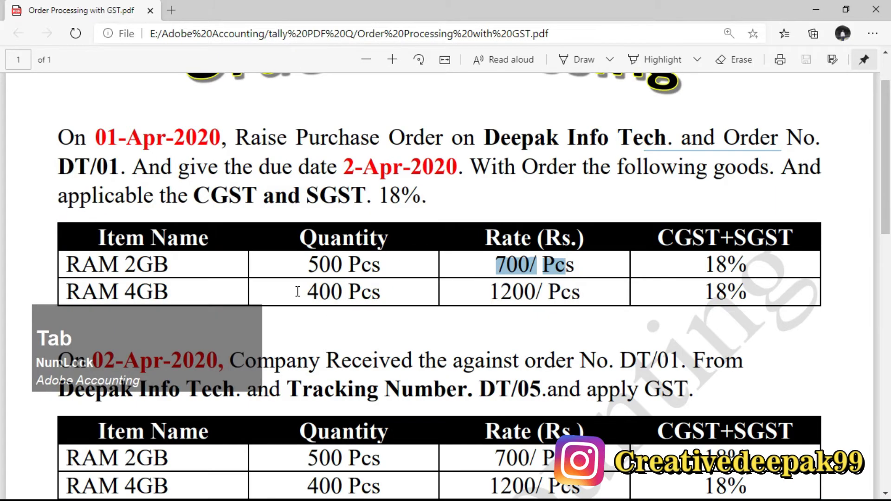
{"action": "scroll", "coordinate": [174, 219], "scroll_direction": "down", "scroll_amount": 1}
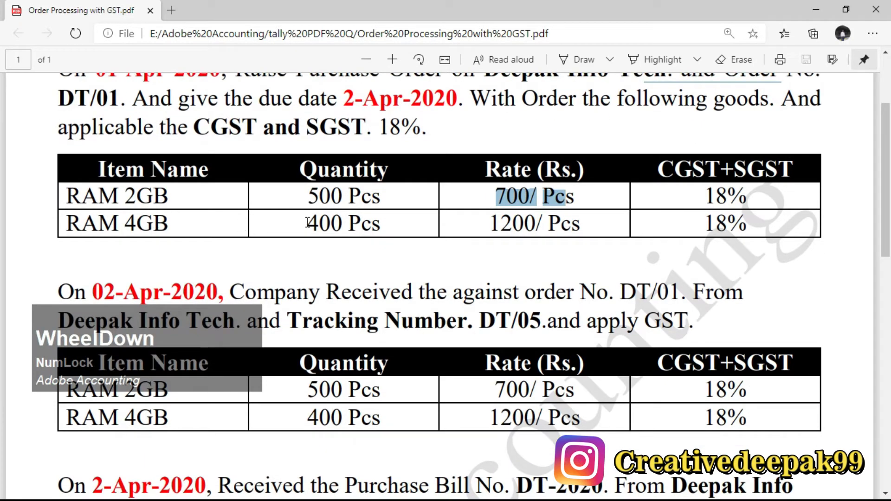
{"action": "left_click_drag", "start_coordinate": [308, 222], "coordinate": [371, 224]}
{"action": "double_click", "coordinate": [493, 227]}
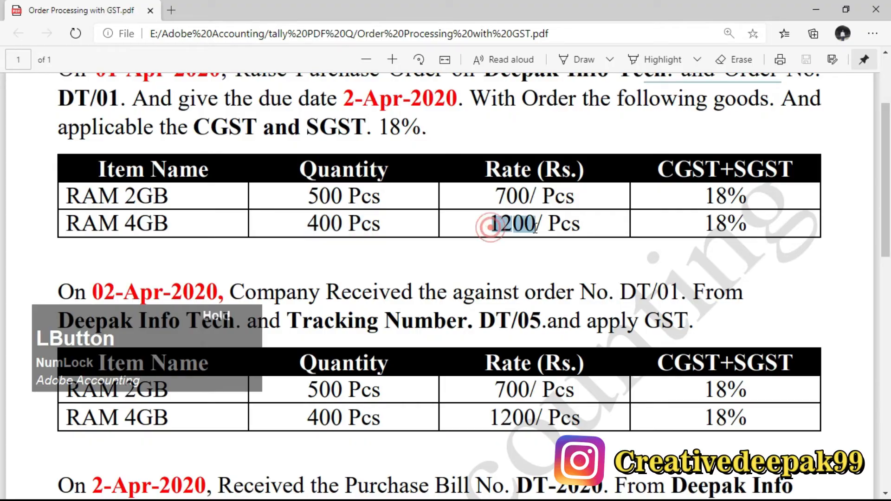
Step: Switch back to Tally.ERP 9 and allocate 400 Pcs of RAM 4GB at a rate of 1,200 per piece
{"action": "key", "text": "alt+Tab"}
{"action": "type", "text": "4"}
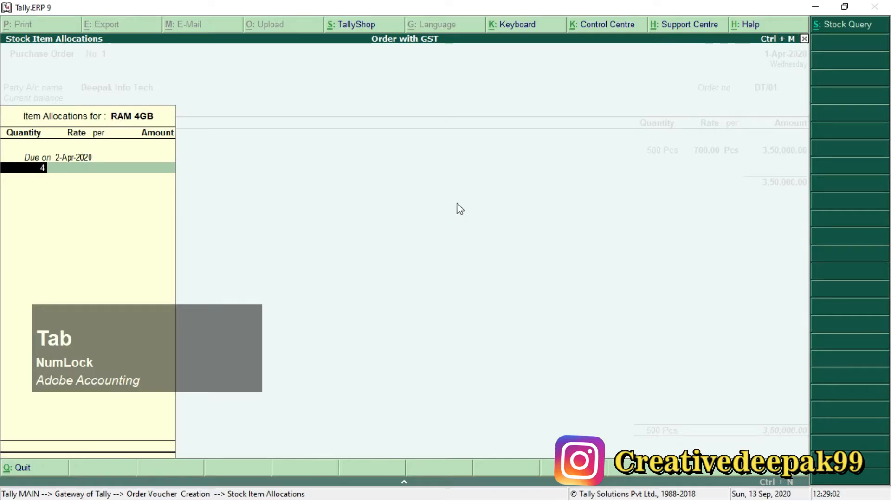
{"action": "type", "text": "00"}
{"action": "key", "text": "KP_Enter"}
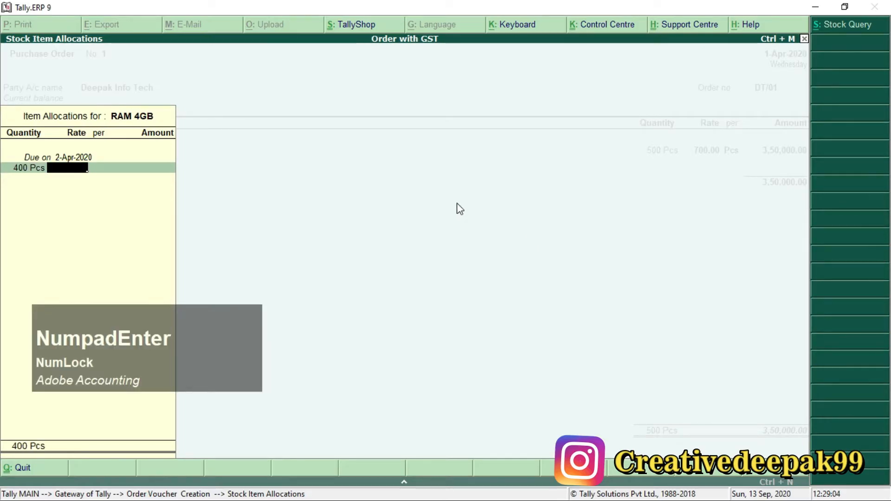
{"action": "type", "text": "1,200"}
{"action": "key", "text": "Return"}
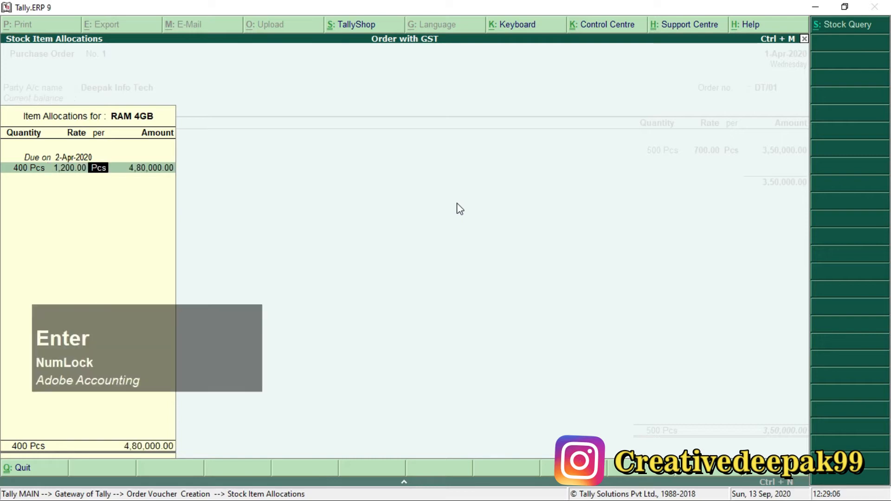
{"action": "key", "text": "Return"}
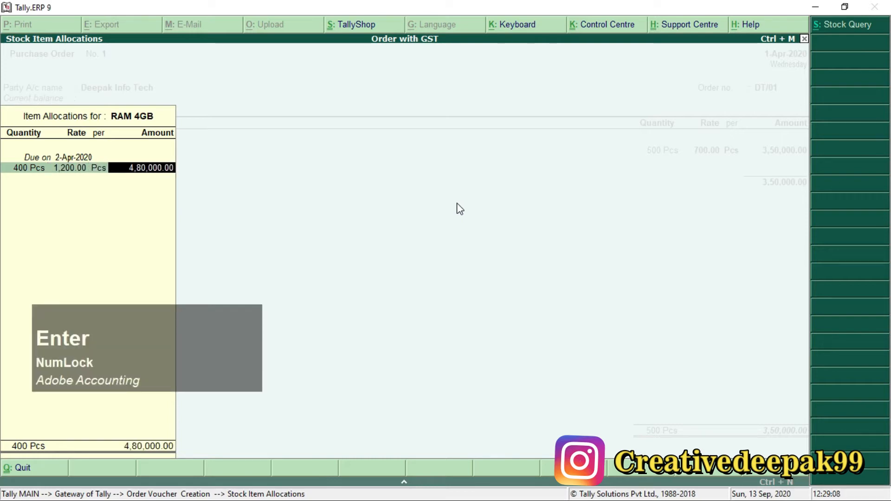
{"action": "key", "text": "Return"}
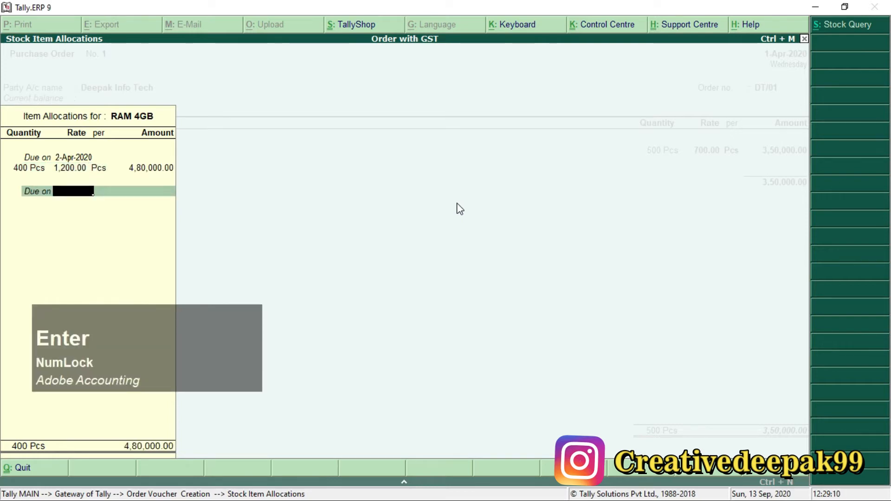
{"action": "key", "text": "Return"}
{"action": "key", "text": "Return"}
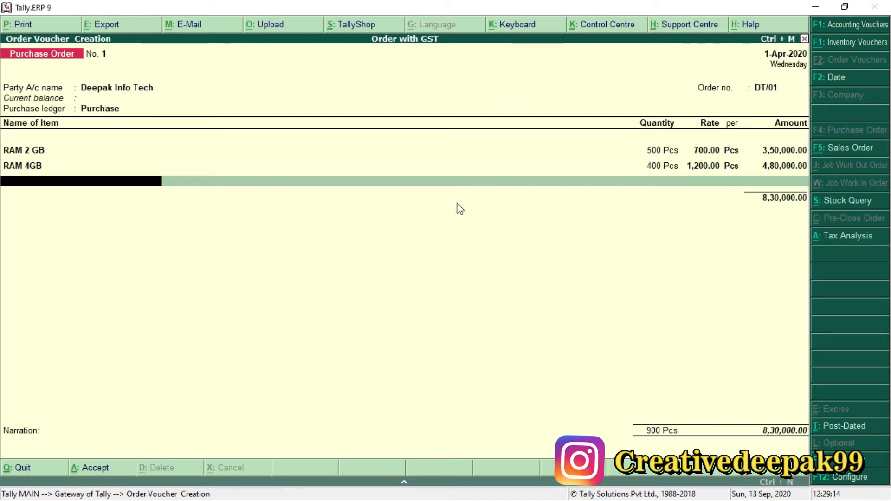
Step: Finish the item list and add the CGST and SGST tax ledgers to the purchase order
{"action": "key", "text": "Return"}
{"action": "type", "text": "C"}
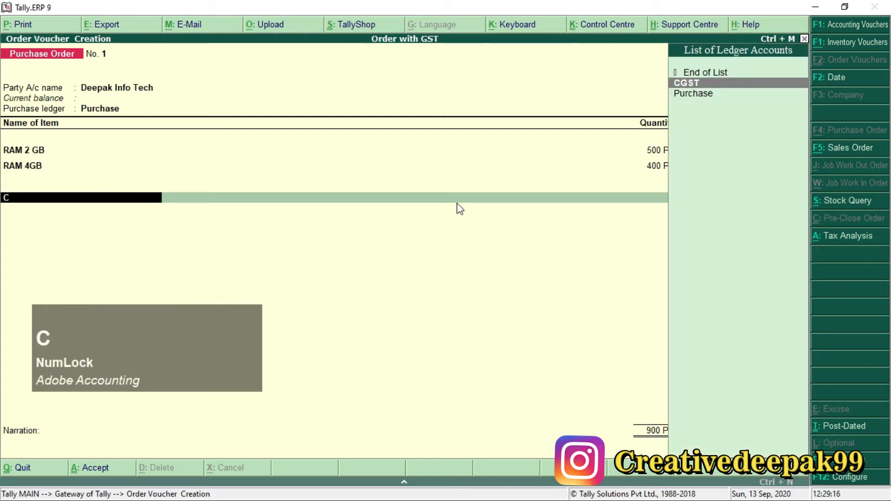
{"action": "key", "text": "Return"}
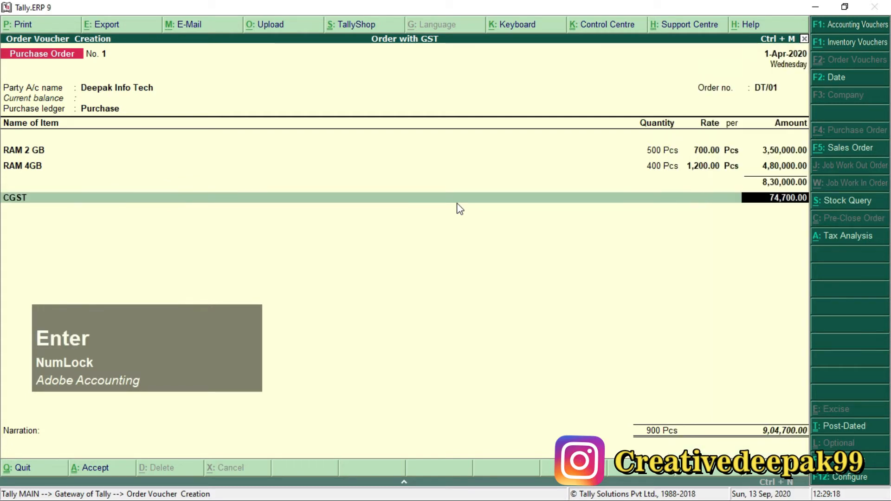
{"action": "key", "text": "Return"}
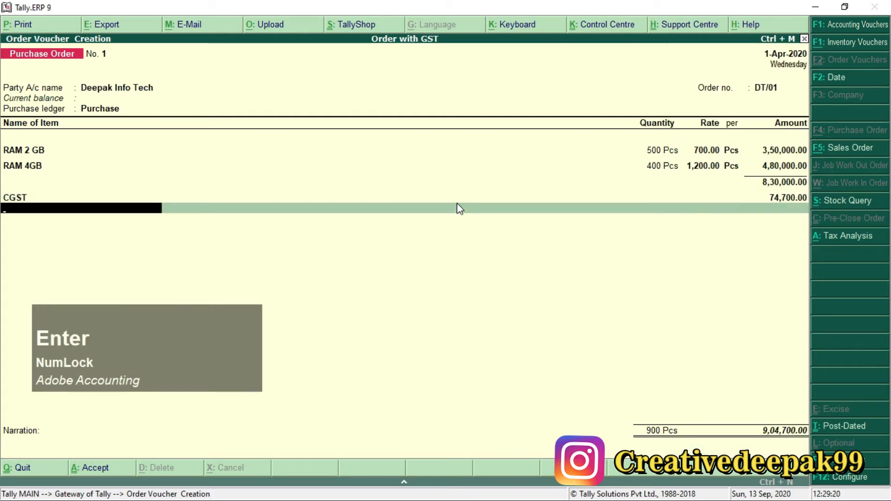
{"action": "type", "text": "S"}
{"action": "key", "text": "Return"}
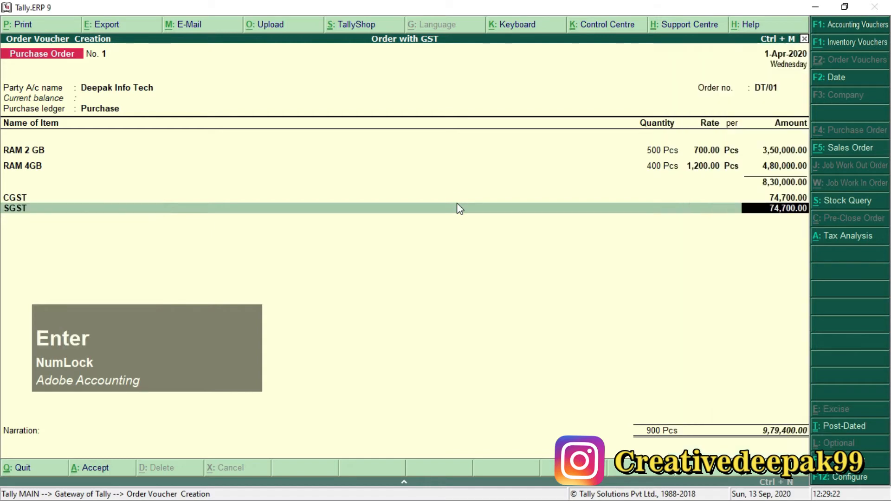
{"action": "key", "text": "Return"}
{"action": "key", "text": "Return"}
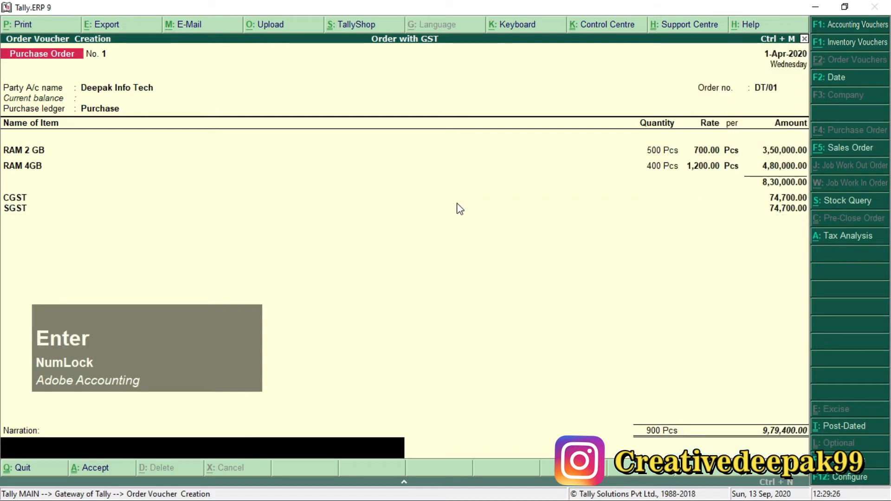
Step: Save the purchase order without a narration and return to the Gateway of Tally
{"action": "key", "text": "Return"}
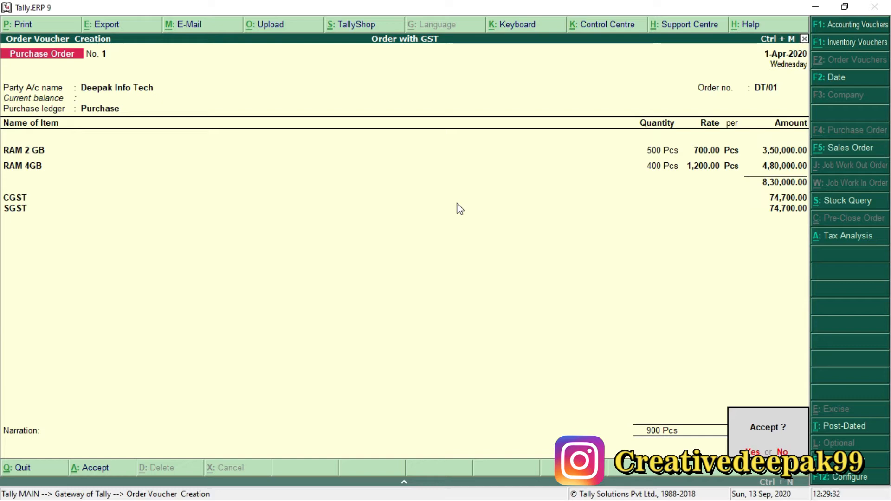
{"action": "key", "text": "Return"}
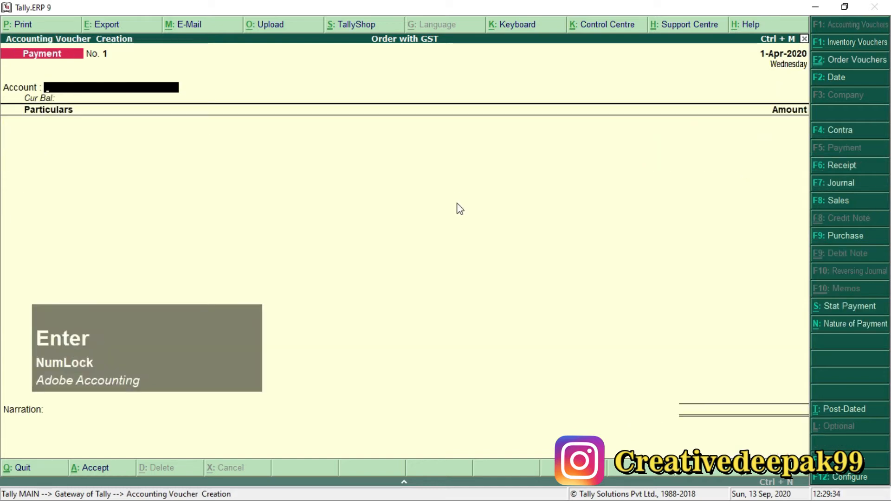
{"action": "key", "text": "Escape"}
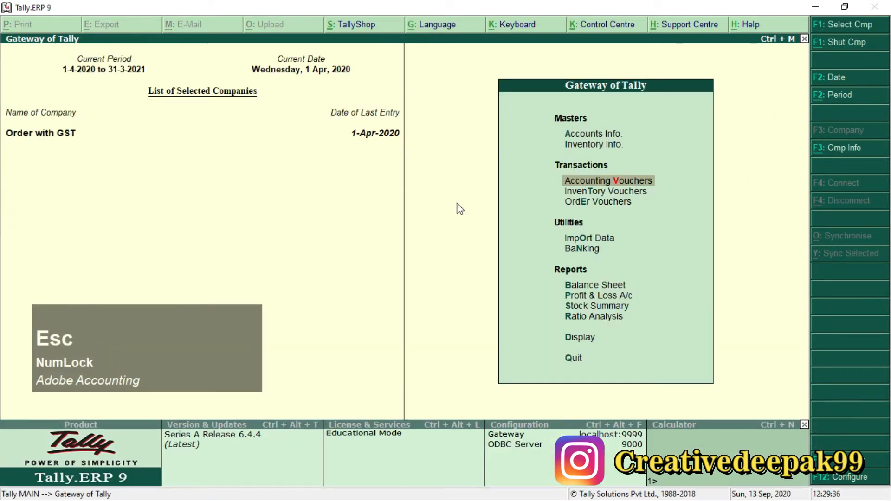
Step: Switch to the Order Processing with GST PDF and compare the goods receipt's order number with that of the purchase order
{"action": "key", "text": "alt+Tab"}
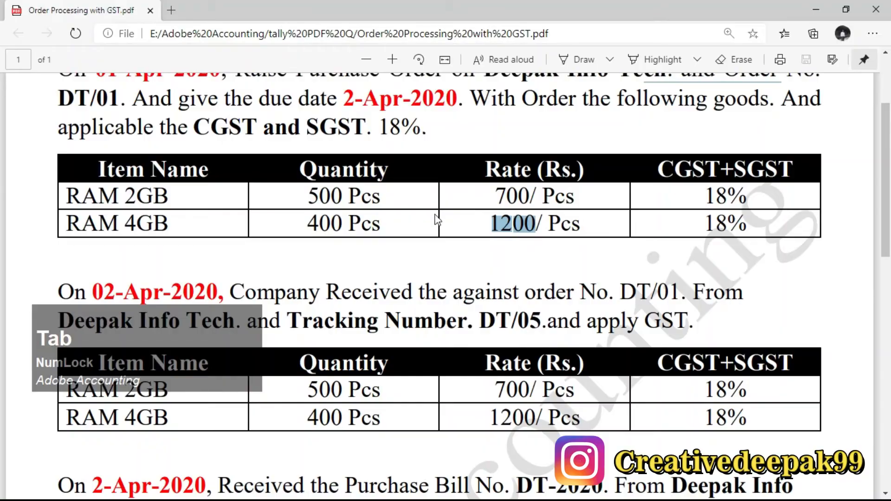
{"action": "scroll", "coordinate": [376, 218], "scroll_direction": "down", "scroll_amount": 1}
{"action": "scroll", "coordinate": [375, 218], "scroll_direction": "down", "scroll_amount": 3}
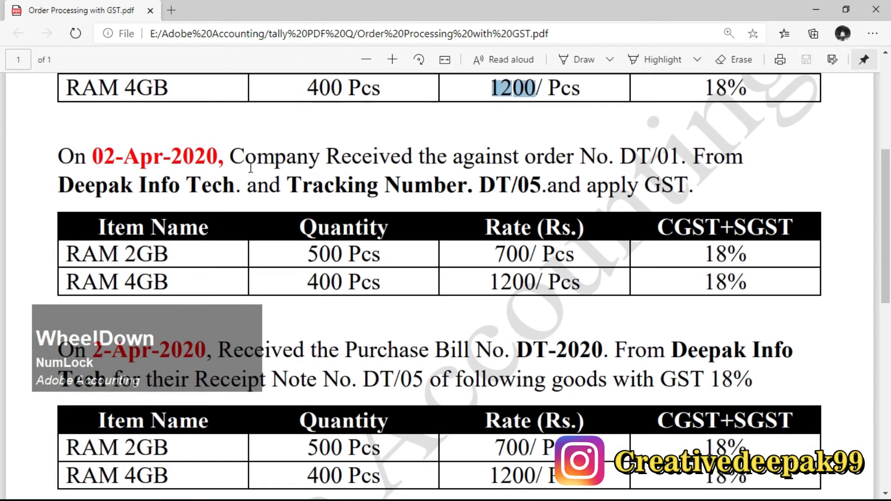
{"action": "double_click", "coordinate": [631, 162]}
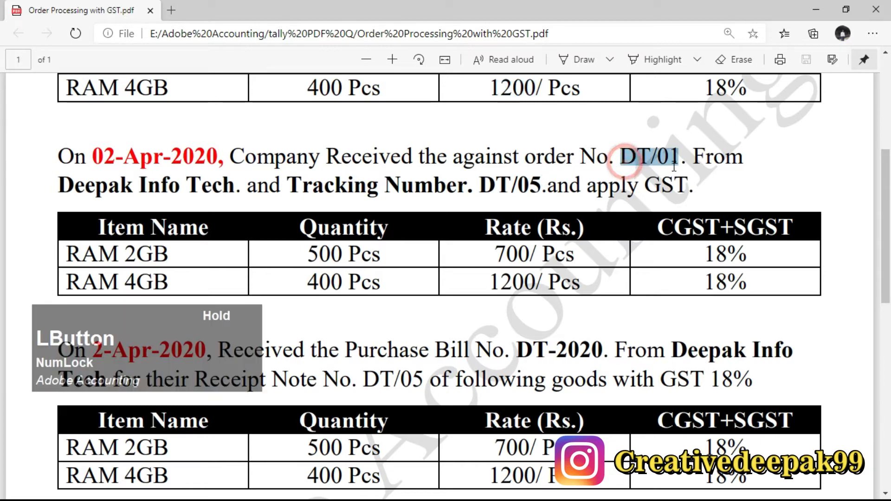
{"action": "scroll", "coordinate": [117, 164], "scroll_direction": "up", "scroll_amount": 3}
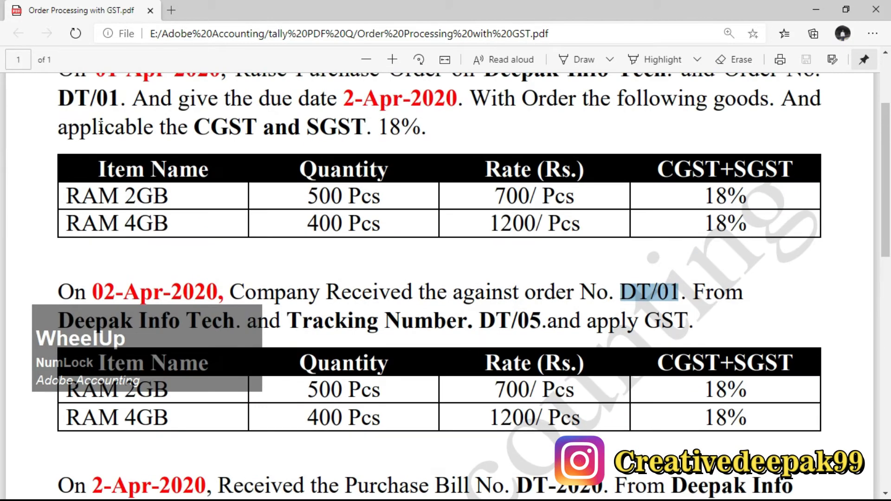
{"action": "scroll", "coordinate": [323, 155], "scroll_direction": "up", "scroll_amount": 2}
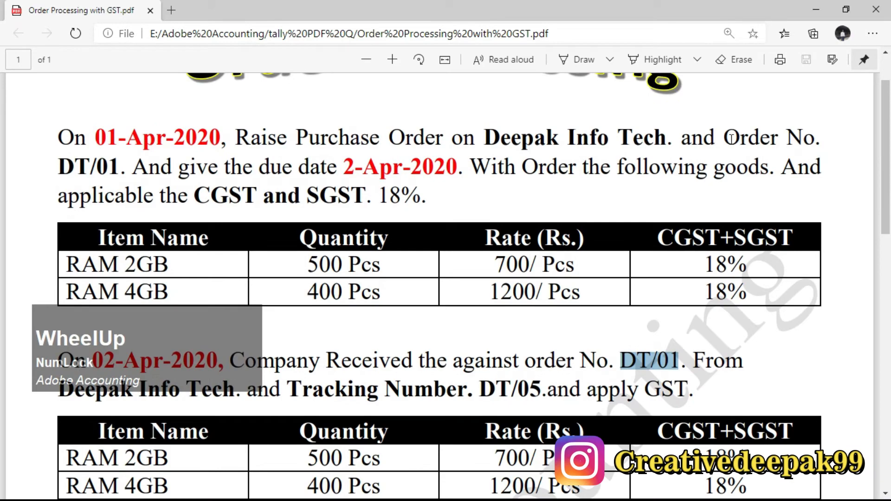
{"action": "left_click_drag", "start_coordinate": [731, 138], "coordinate": [819, 140]}
{"action": "left_click_drag", "start_coordinate": [58, 168], "coordinate": [123, 172]}
Step: Review the receipt and purchase bill entries of 2-Apr-2020 and recheck the order number in the purchase order paragraph
{"action": "scroll", "coordinate": [706, 242], "scroll_direction": "down", "scroll_amount": 3}
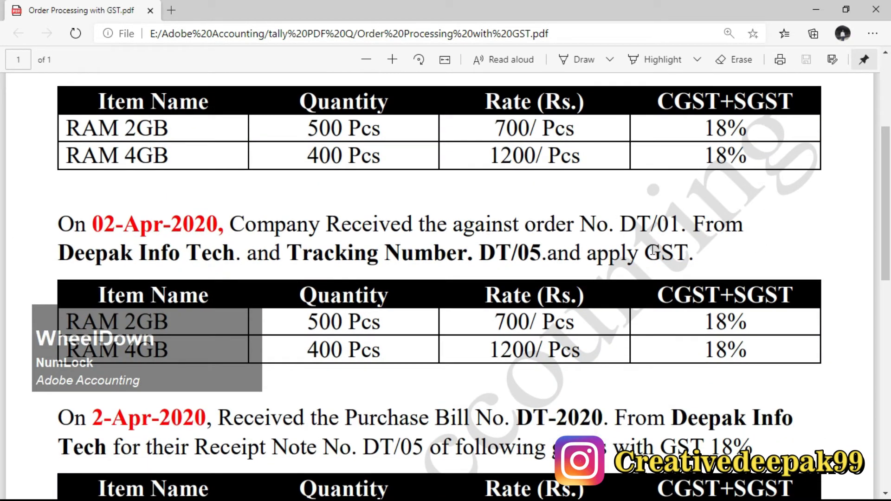
{"action": "scroll", "coordinate": [420, 223], "scroll_direction": "down", "scroll_amount": 4}
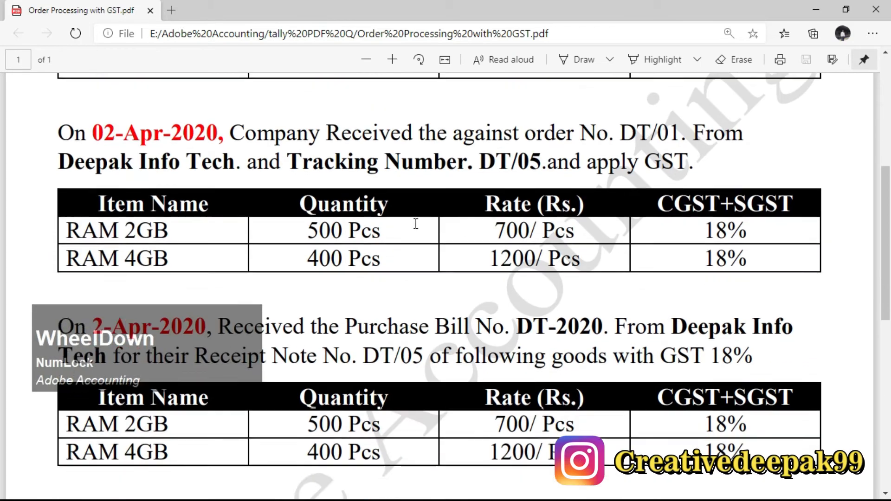
{"action": "scroll", "coordinate": [424, 299], "scroll_direction": "down", "scroll_amount": 3}
{"action": "scroll", "coordinate": [425, 299], "scroll_direction": "up", "scroll_amount": 8}
{"action": "scroll", "coordinate": [424, 299], "scroll_direction": "down", "scroll_amount": 8}
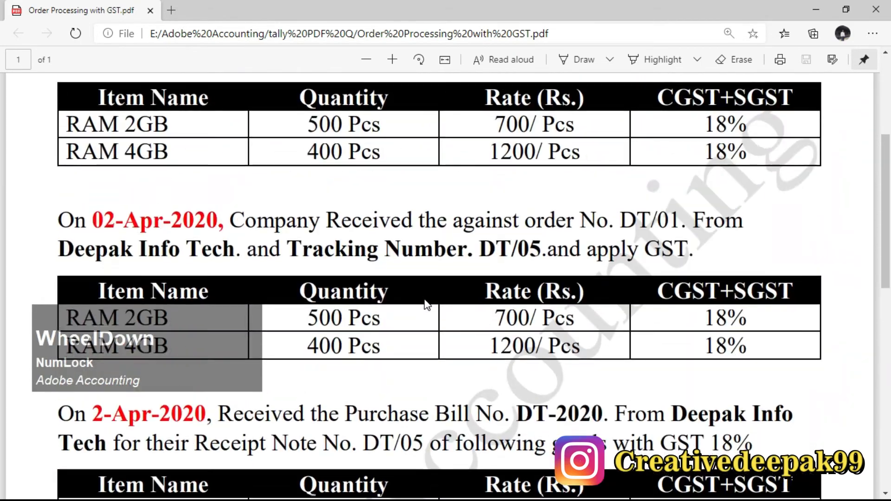
{"action": "scroll", "coordinate": [424, 305], "scroll_direction": "up", "scroll_amount": 4}
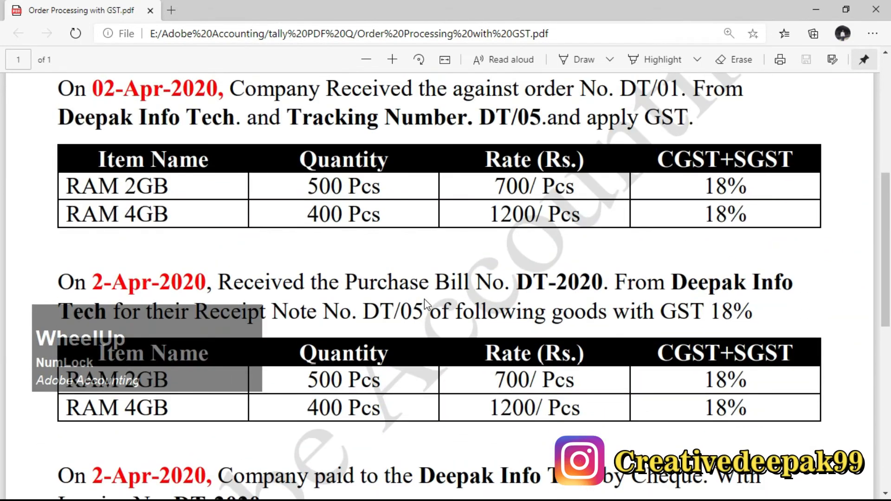
{"action": "scroll", "coordinate": [424, 305], "scroll_direction": "down", "scroll_amount": 2}
{"action": "scroll", "coordinate": [424, 305], "scroll_direction": "up", "scroll_amount": 4}
{"action": "scroll", "coordinate": [425, 305], "scroll_direction": "down", "scroll_amount": 1}
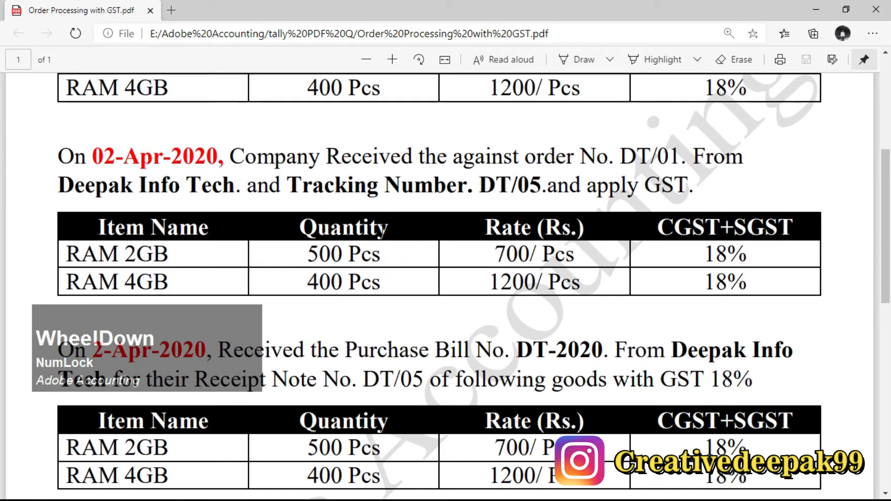
{"action": "scroll", "coordinate": [102, 241], "scroll_direction": "up", "scroll_amount": 5}
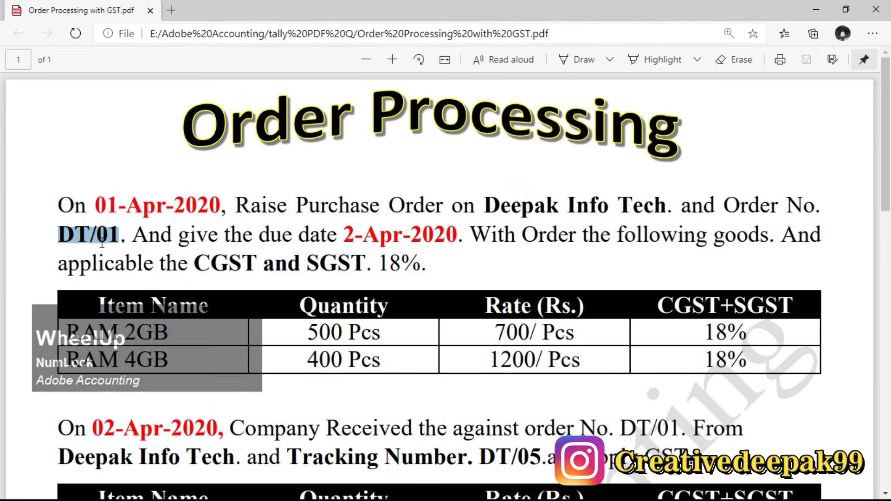
{"action": "left_click", "coordinate": [80, 235]}
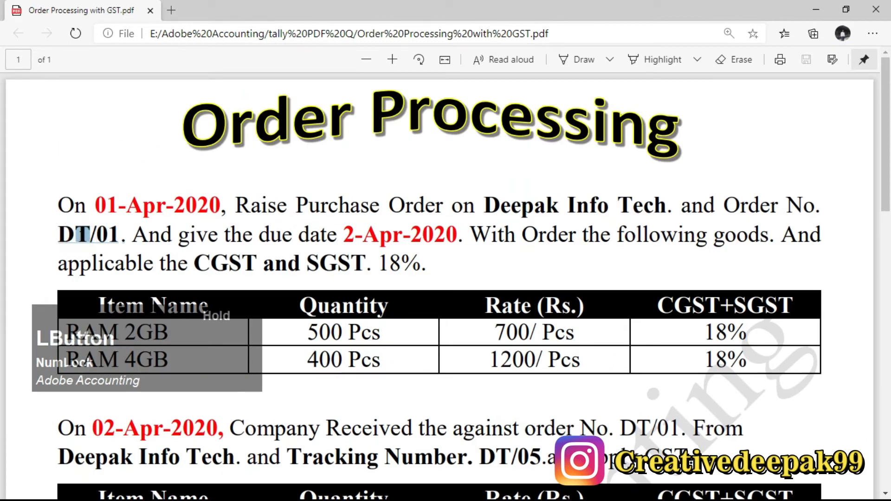
Step: Examine the 02-Apr-2020 goods receipt paragraph for its order number, supplier and tracking number
{"action": "scroll", "coordinate": [156, 258], "scroll_direction": "down", "scroll_amount": 2}
{"action": "scroll", "coordinate": [158, 262], "scroll_direction": "down", "scroll_amount": 1}
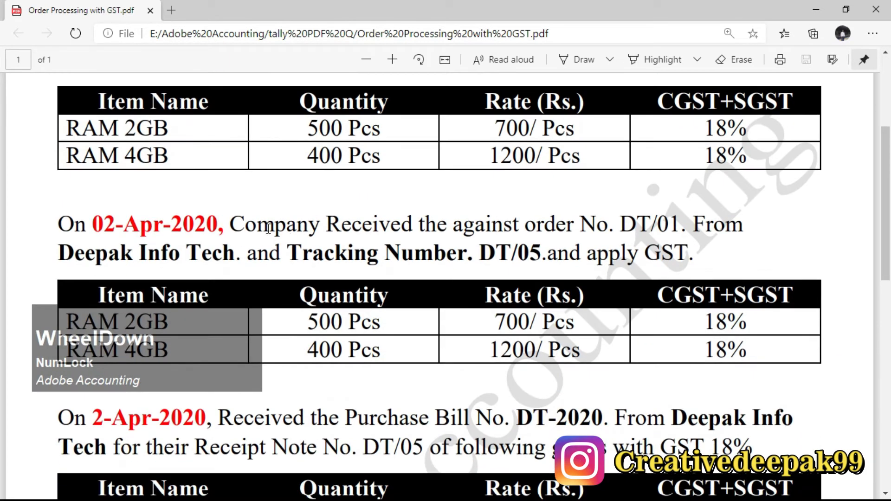
{"action": "left_click_drag", "start_coordinate": [257, 224], "coordinate": [496, 229]}
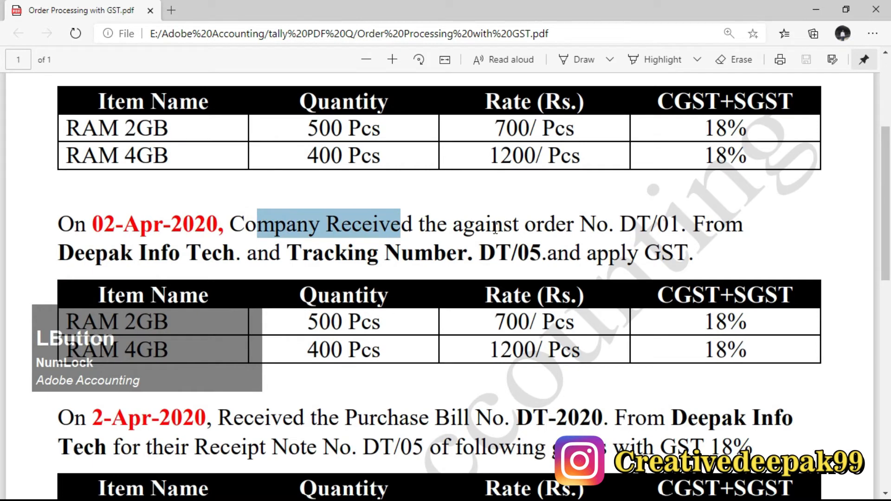
{"action": "left_click", "coordinate": [450, 310]}
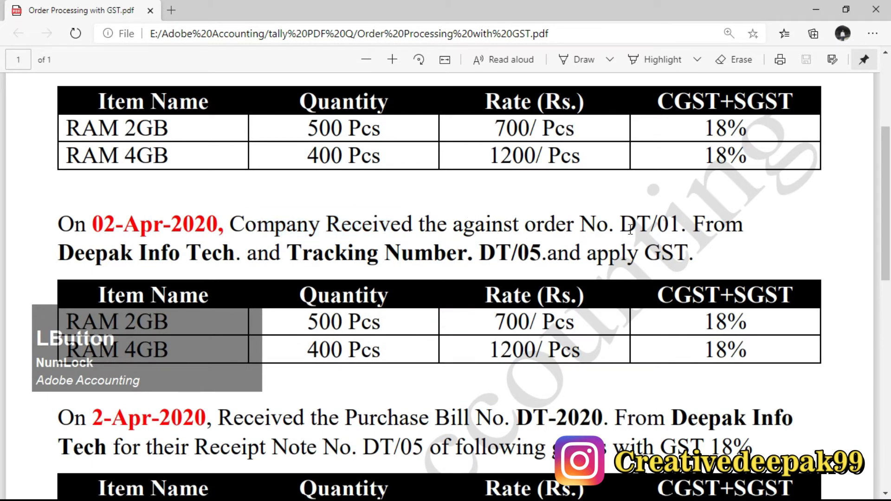
{"action": "left_click_drag", "start_coordinate": [621, 226], "coordinate": [678, 227]}
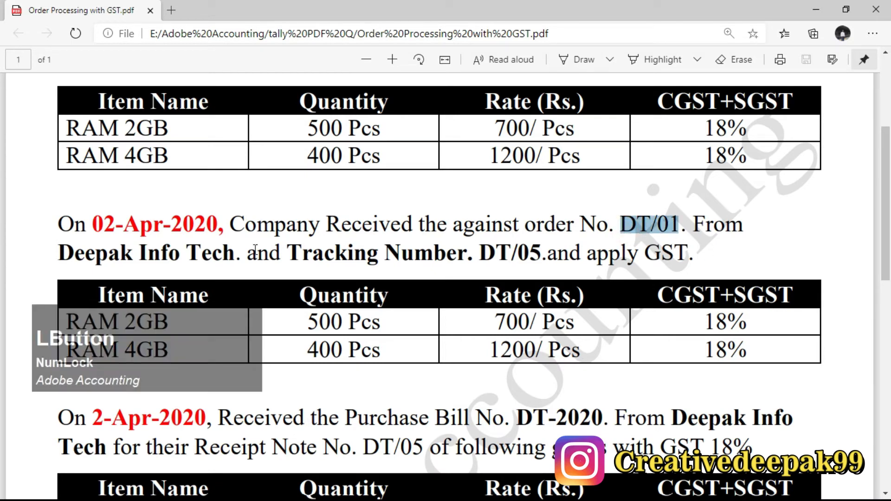
{"action": "left_click_drag", "start_coordinate": [57, 259], "coordinate": [236, 254]}
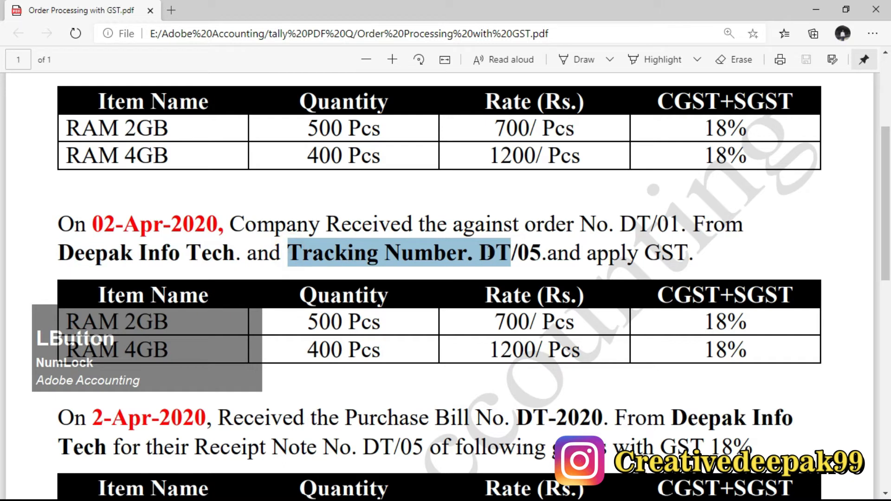
{"action": "left_click_drag", "start_coordinate": [480, 253], "coordinate": [678, 253]}
{"action": "left_click_drag", "start_coordinate": [598, 223], "coordinate": [679, 223]}
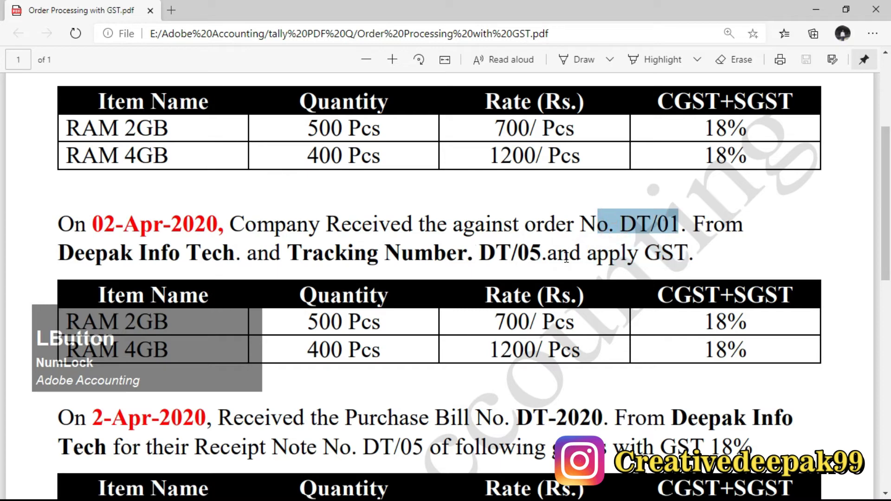
Step: Switch back to Tally.ERP 9 and open a new Receipt Note voucher
{"action": "key", "text": "alt+Tab"}
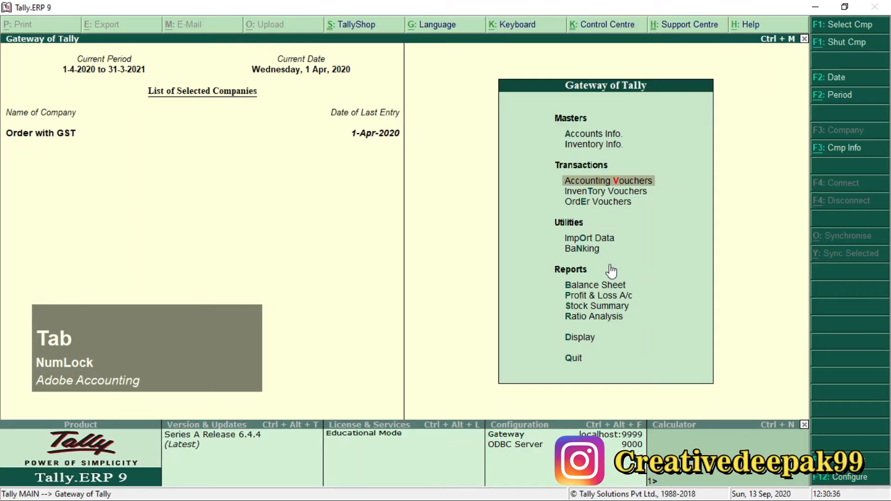
{"action": "key", "text": "Return"}
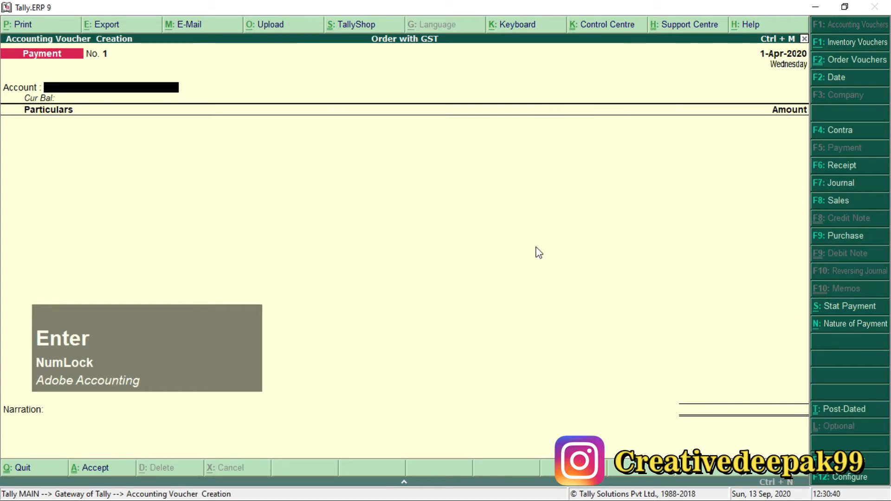
{"action": "key", "text": "alt+F9"}
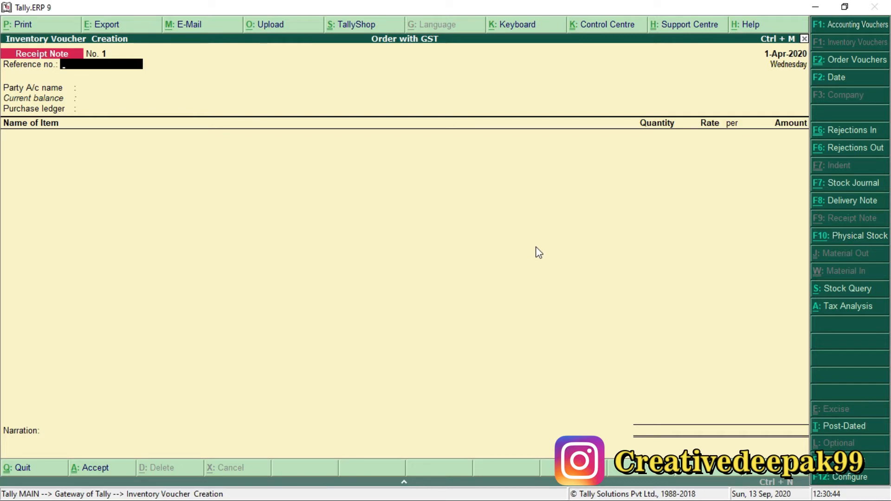
{"action": "key", "text": "ctrl"}
{"action": "key", "text": "2"}
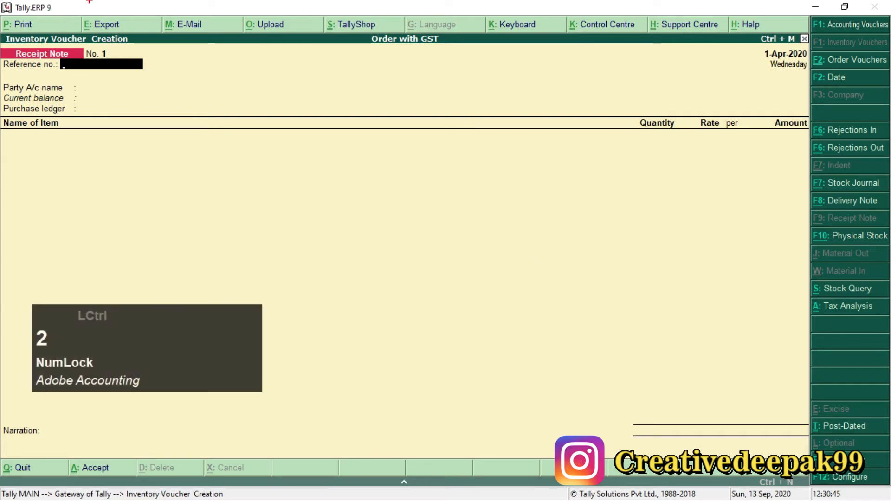
{"action": "left_click_drag", "start_coordinate": [1, 44], "coordinate": [94, 65]}
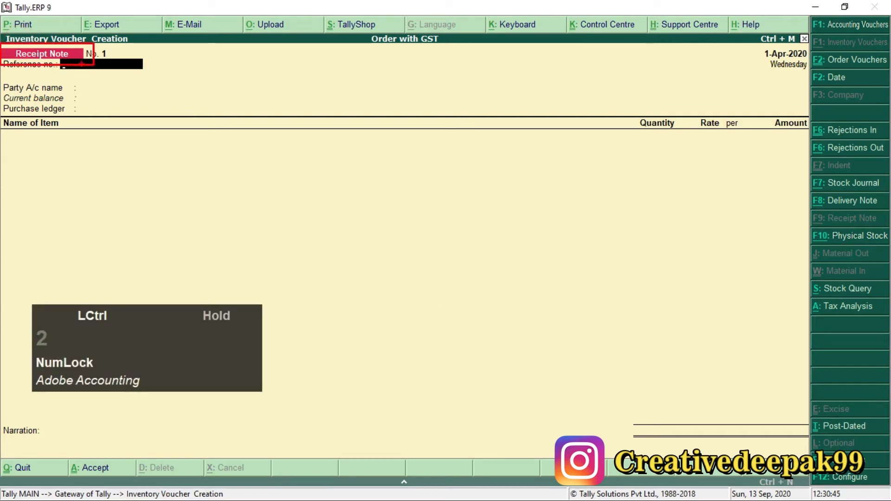
{"action": "scroll", "coordinate": [22, 52], "scroll_direction": "up", "scroll_amount": 4}
{"action": "scroll", "coordinate": [282, 471], "scroll_direction": "down", "scroll_amount": 2}
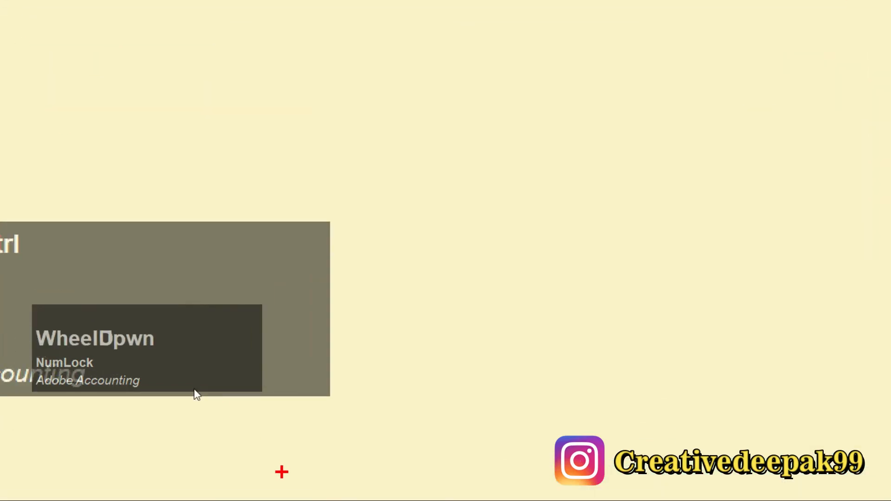
{"action": "key", "text": "Escape"}
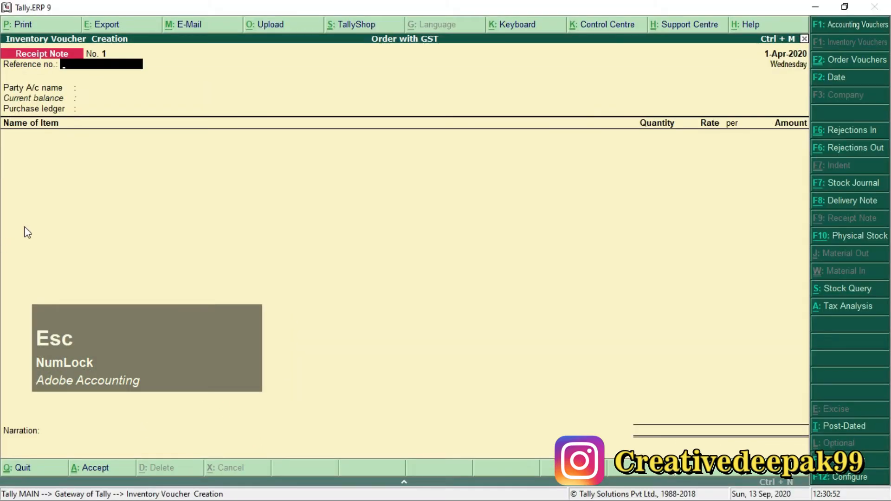
{"action": "key", "text": "ctrl+2"}
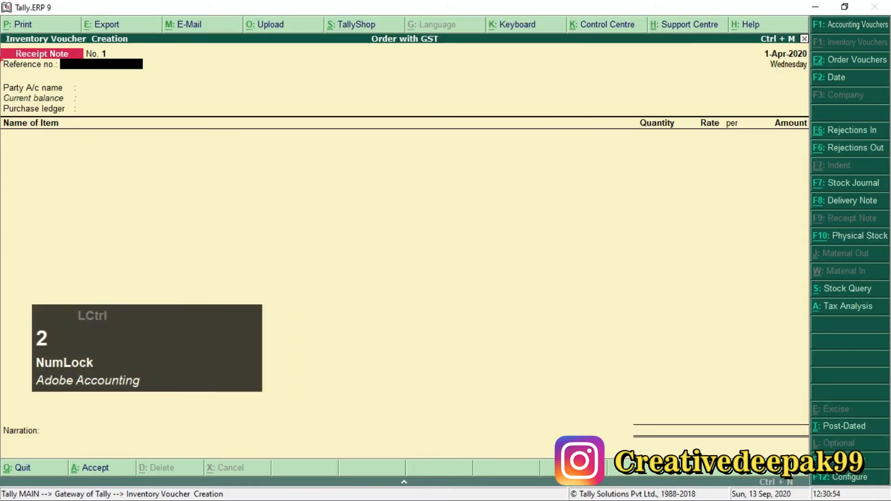
{"action": "mouse_move", "coordinate": [6, 45]}
{"action": "left_mouse_down"}
{"action": "mouse_move", "coordinate": [57, 75]}
{"action": "mouse_move", "coordinate": [89, 73]}
{"action": "left_mouse_up"}
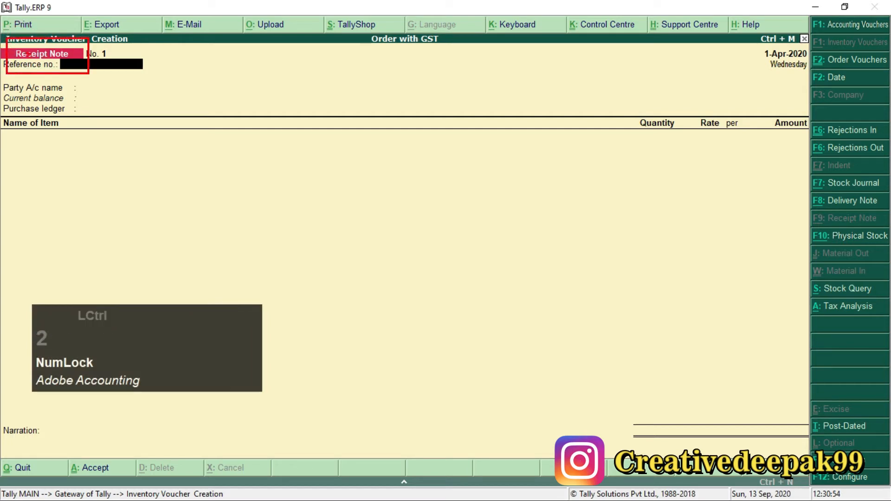
Step: Check the goods receipt date in the Order Processing with GST PDF and set the receipt note's voucher date to 2-4-2020
{"action": "scroll", "coordinate": [20, 45], "scroll_direction": "up", "scroll_amount": 1}
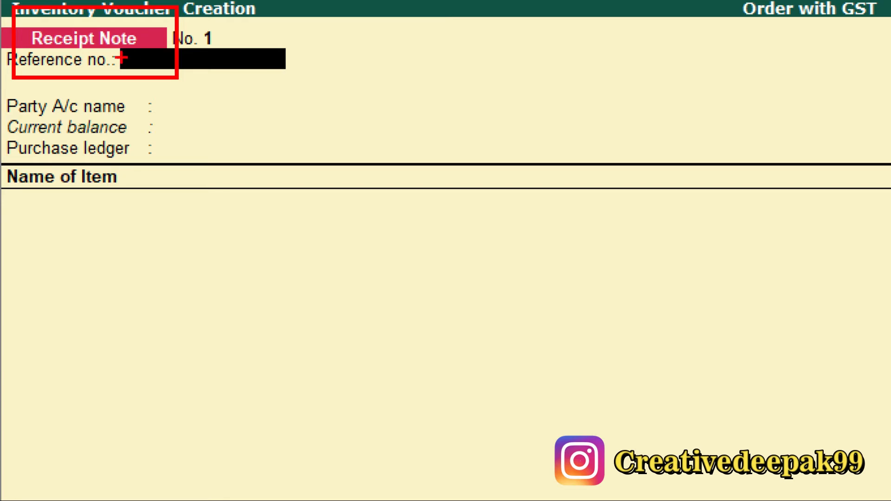
{"action": "key", "text": "Escape"}
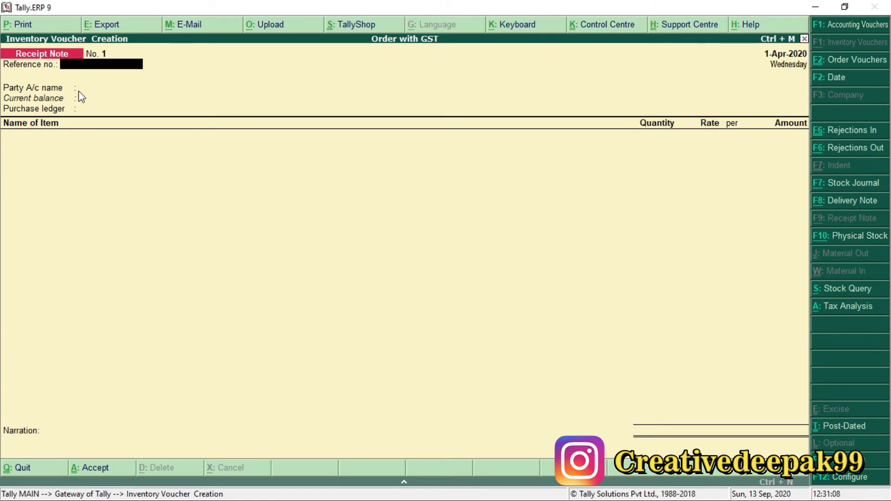
{"action": "key", "text": "alt+Tab"}
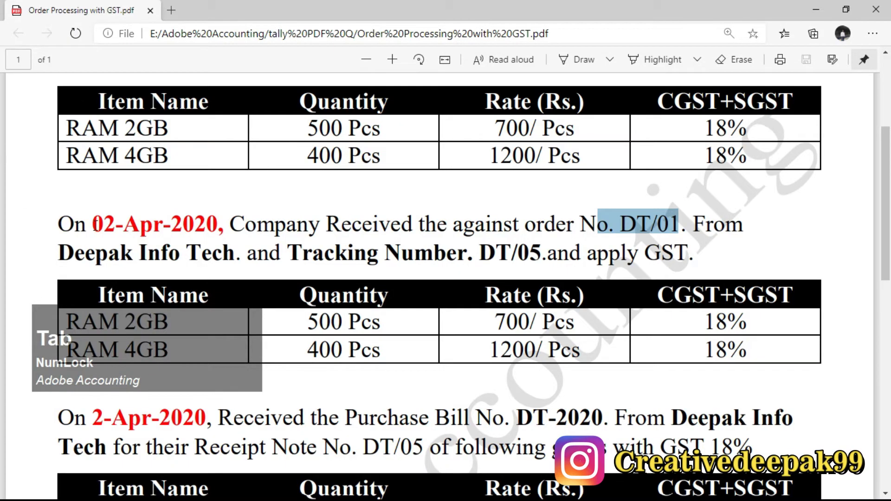
{"action": "left_click_drag", "start_coordinate": [96, 225], "coordinate": [215, 230]}
{"action": "key", "text": "alt+Tab"}
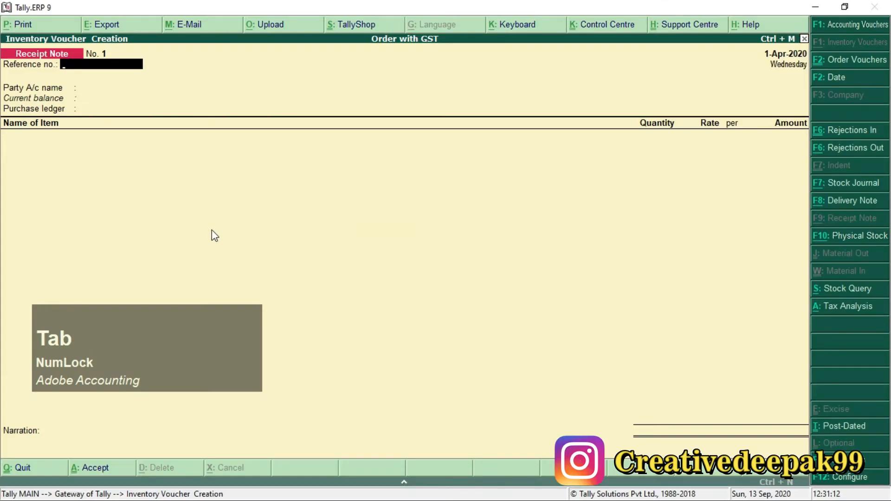
{"action": "key", "text": "F2"}
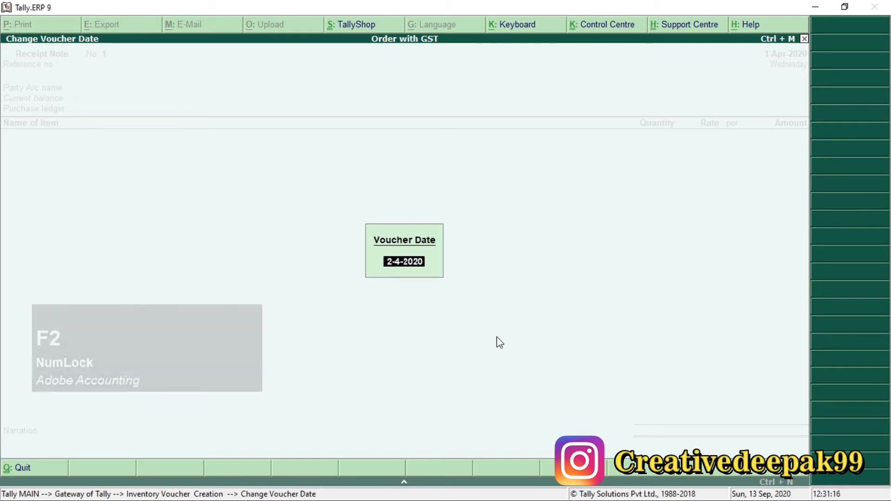
{"action": "key", "text": "Return"}
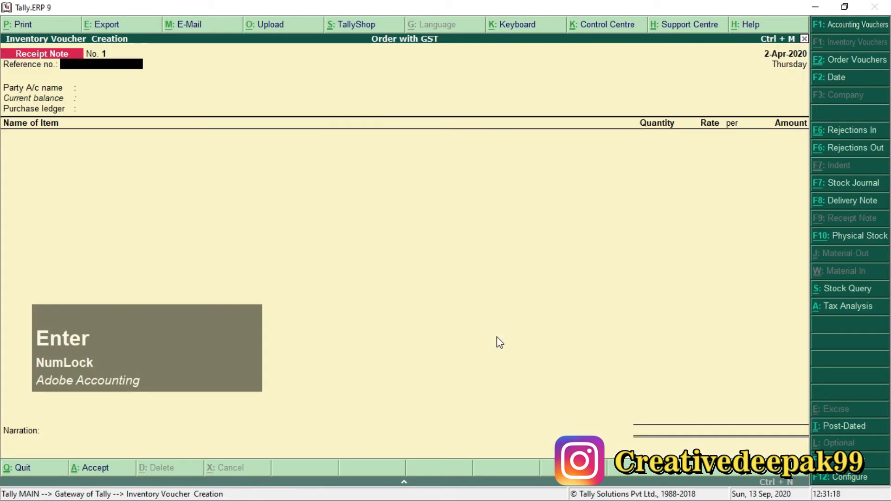
Step: Leave the reference number blank and choose Deepak Info Tech as the receipt note's party account
{"action": "key", "text": "Return"}
{"action": "key", "text": "Down"}
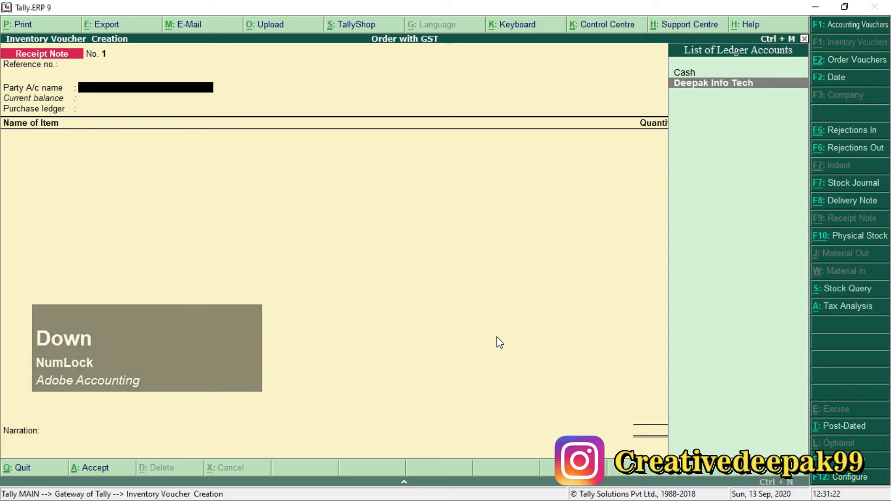
{"action": "left_click", "coordinate": [752, 84]}
{"action": "key", "text": "Return"}
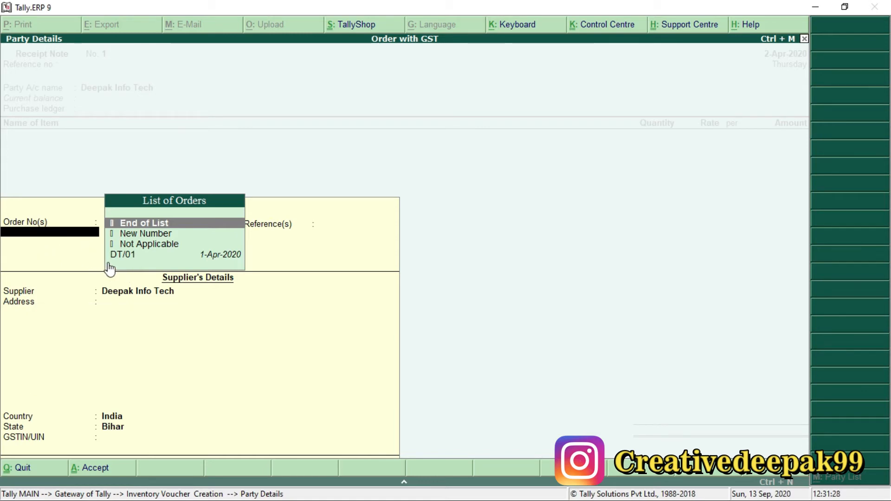
Step: Examine the List of Orders and the Order No(s) field in the receipt note's party details
{"action": "key", "text": "ctrl+2"}
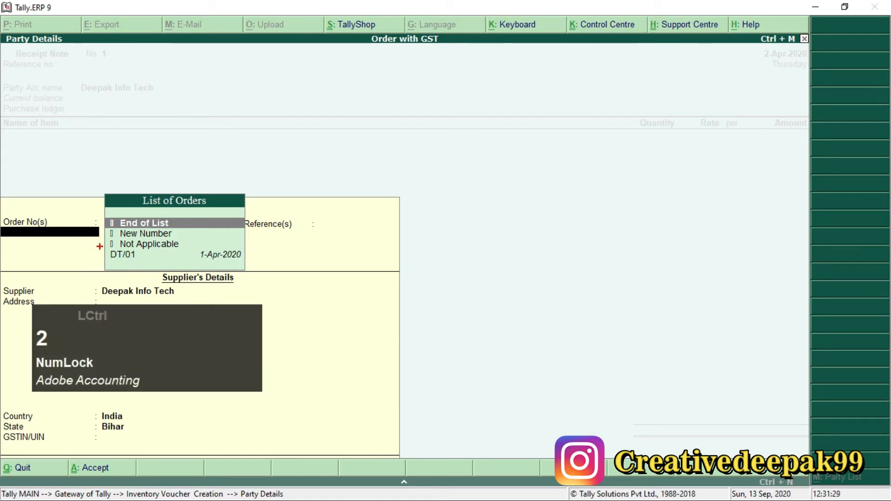
{"action": "left_click_drag", "start_coordinate": [99, 246], "coordinate": [158, 264]}
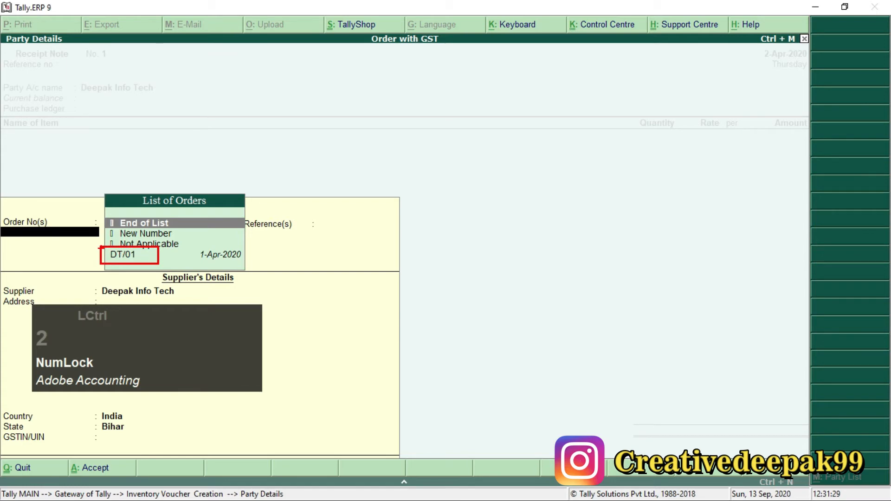
{"action": "scroll", "coordinate": [101, 250], "scroll_direction": "up", "scroll_amount": 2}
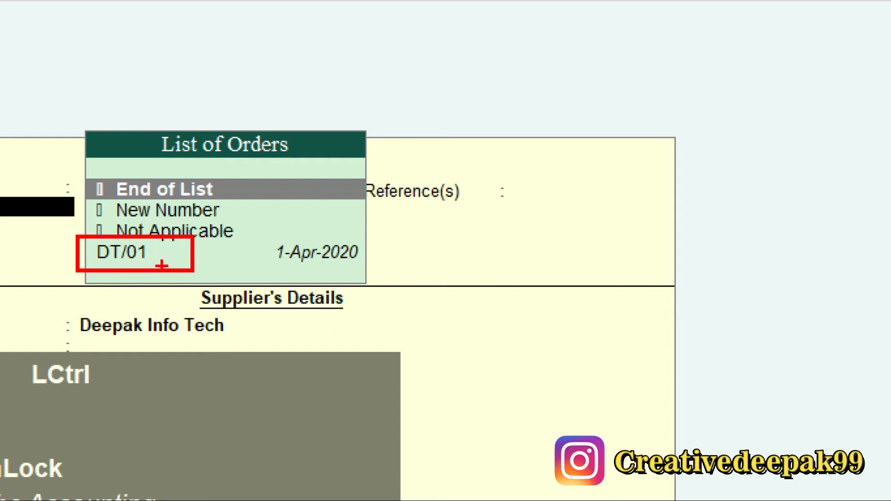
{"action": "scroll", "coordinate": [162, 266], "scroll_direction": "down", "scroll_amount": 6}
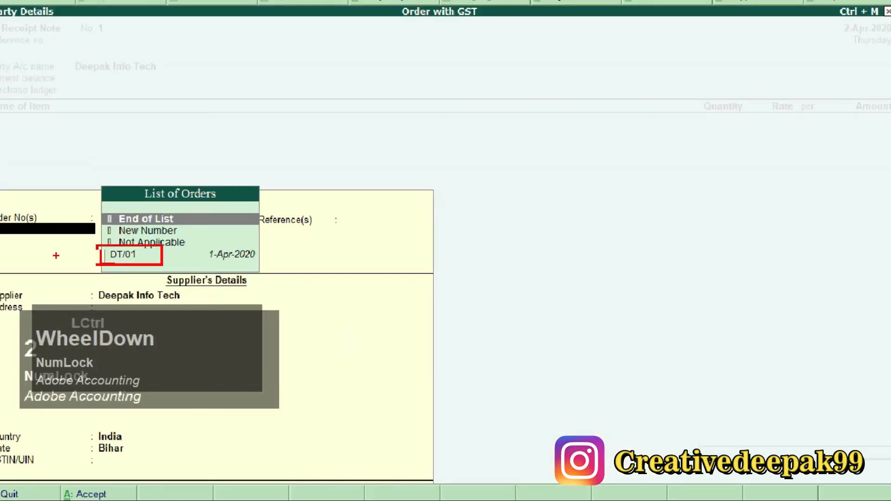
{"action": "key", "text": "Escape"}
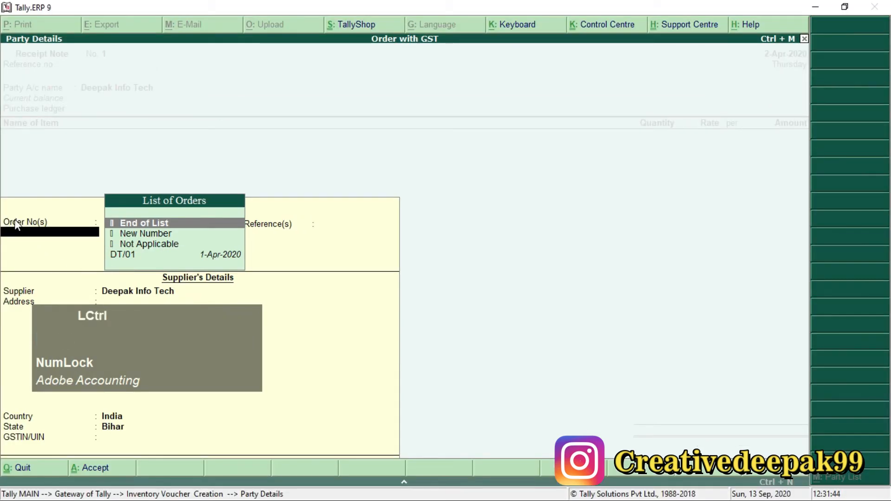
{"action": "key", "text": "ctrl+2"}
{"action": "left_click_drag", "start_coordinate": [2, 212], "coordinate": [64, 245], "text": "ctrl"}
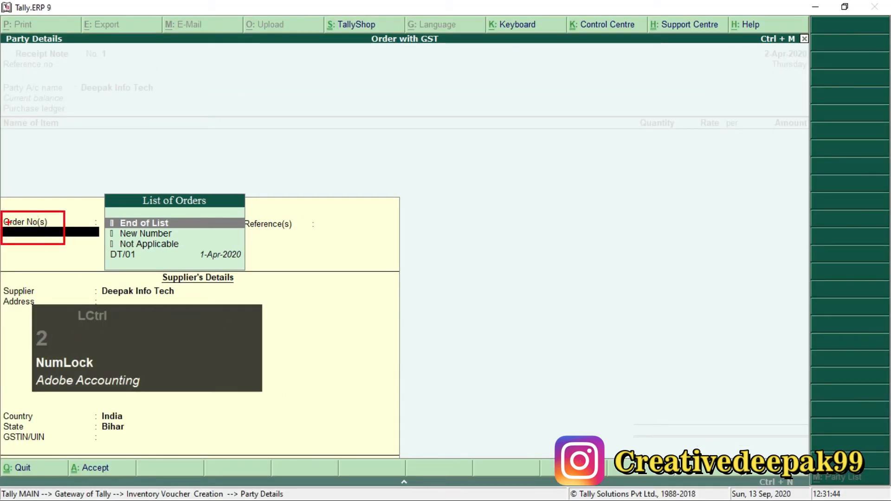
{"action": "scroll", "coordinate": [8, 222], "scroll_direction": "up", "scroll_amount": 5}
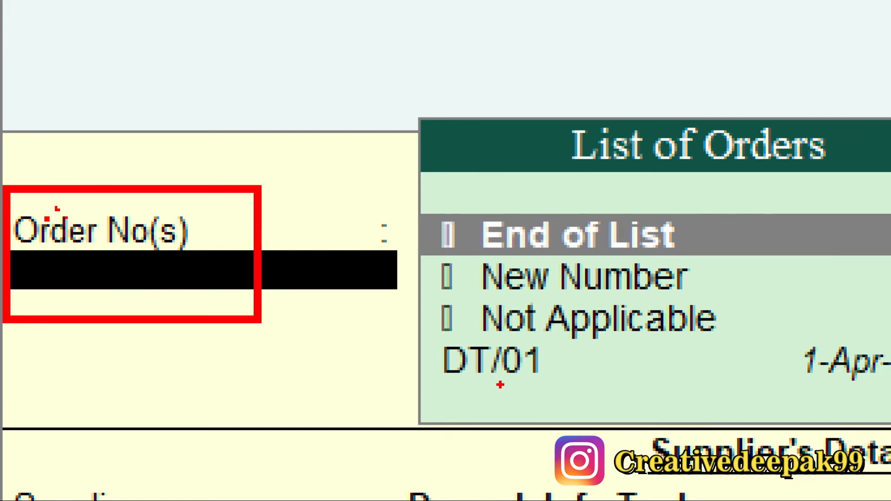
{"action": "key", "text": "Escape"}
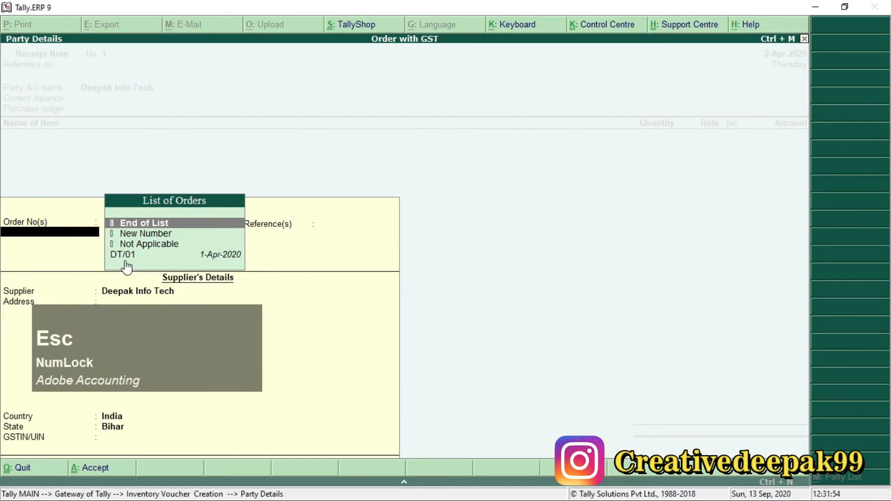
Step: Recheck the order number in the PDF's 02-Apr-2020 goods receipt paragraph and link order DT/01 to the receipt note
{"action": "key", "text": "alt+Tab"}
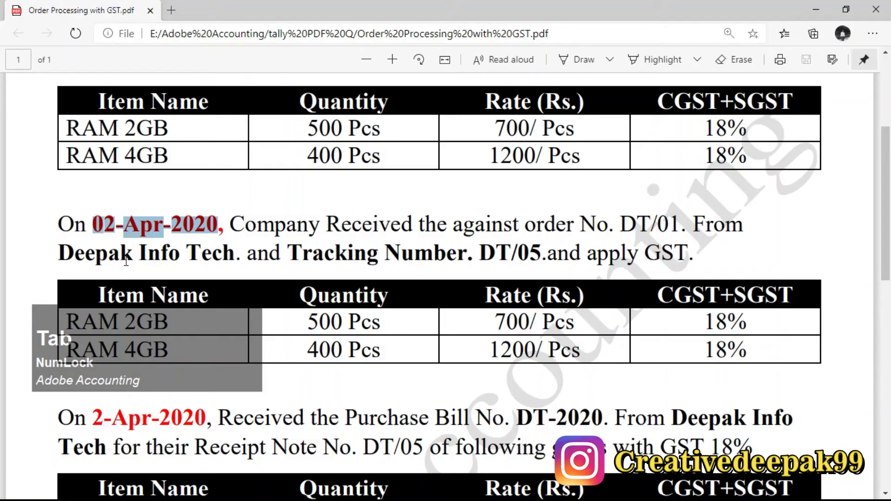
{"action": "left_click_drag", "start_coordinate": [530, 226], "coordinate": [676, 226]}
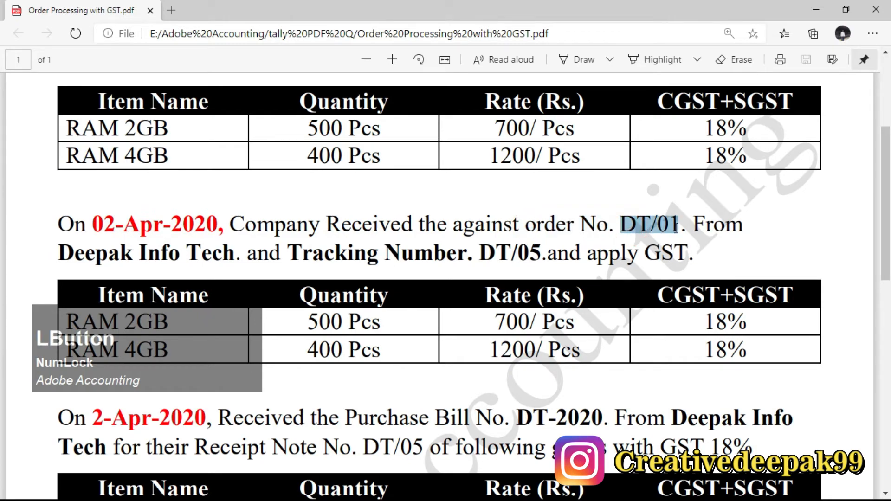
{"action": "key", "text": "alt+Tab"}
{"action": "key", "text": "Down"}
{"action": "key", "text": "Down"}
{"action": "key", "text": "Down"}
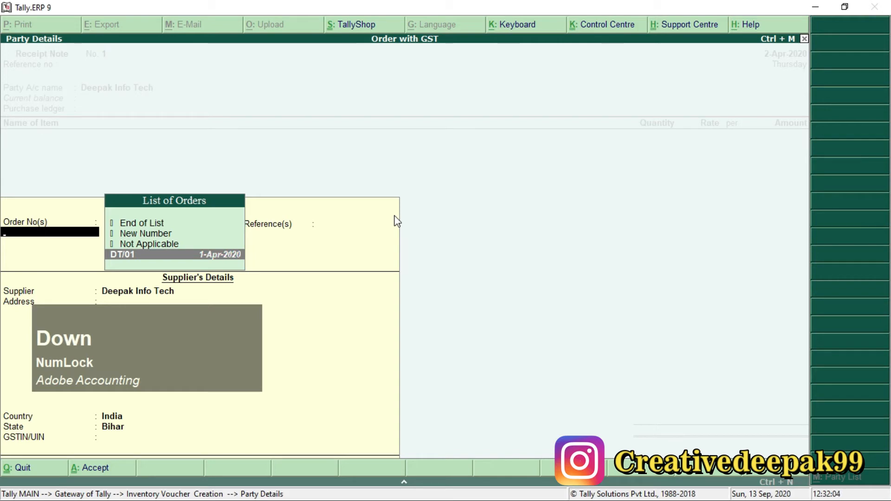
{"action": "key", "text": "Return"}
{"action": "key", "text": "Return"}
Step: Accept the remaining party details unchanged and keep Purchase as the receipt note's purchase ledger
{"action": "key", "text": "Return"}
{"action": "key", "text": "Return"}
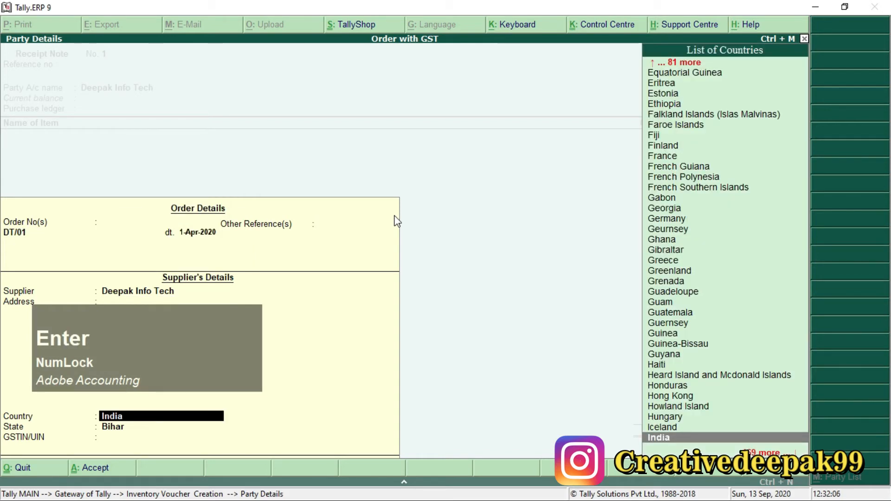
{"action": "key", "text": "Return"}
{"action": "key", "text": "Return"}
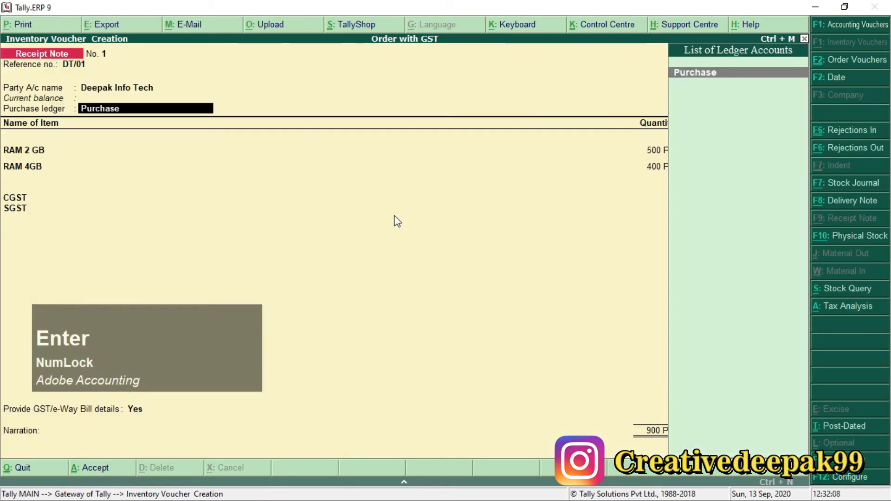
{"action": "key", "text": "Return"}
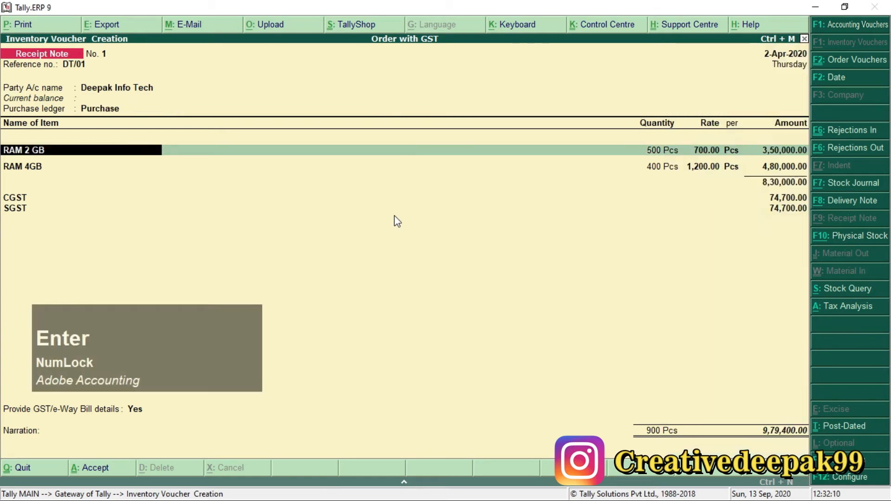
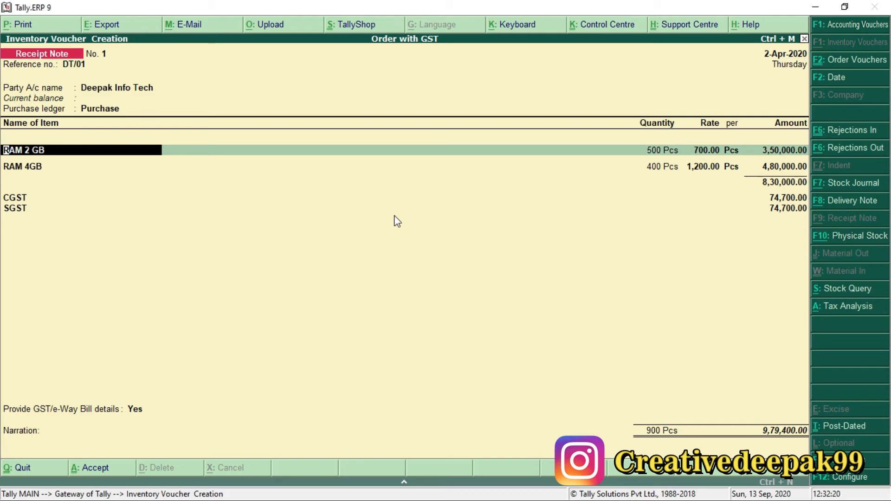
Step: Compare the receipt note's quantities, rates and GST with the PDF's order table and 02-Apr-2020 goods receipt table
{"action": "key", "text": "alt+Tab"}
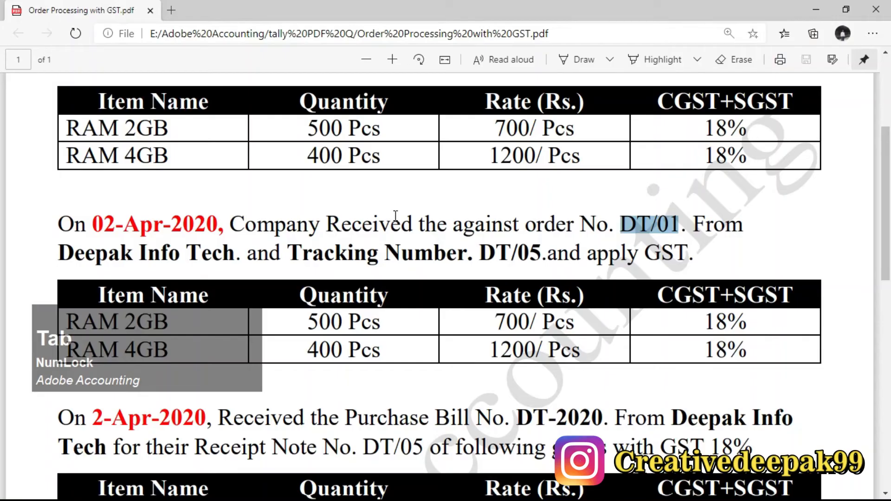
{"action": "scroll", "coordinate": [436, 228], "scroll_direction": "down", "scroll_amount": 2}
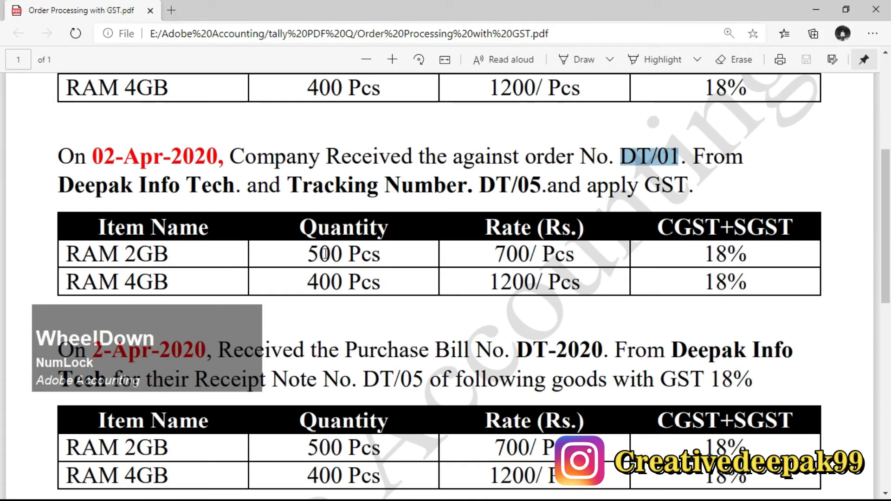
{"action": "scroll", "coordinate": [325, 253], "scroll_direction": "up", "scroll_amount": 2}
{"action": "left_click_drag", "start_coordinate": [302, 132], "coordinate": [349, 130]}
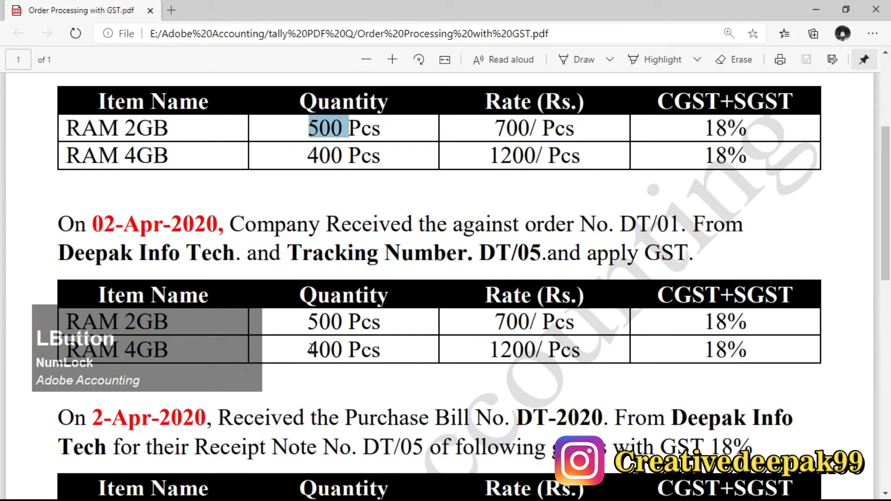
{"action": "left_click_drag", "start_coordinate": [302, 324], "coordinate": [339, 350]}
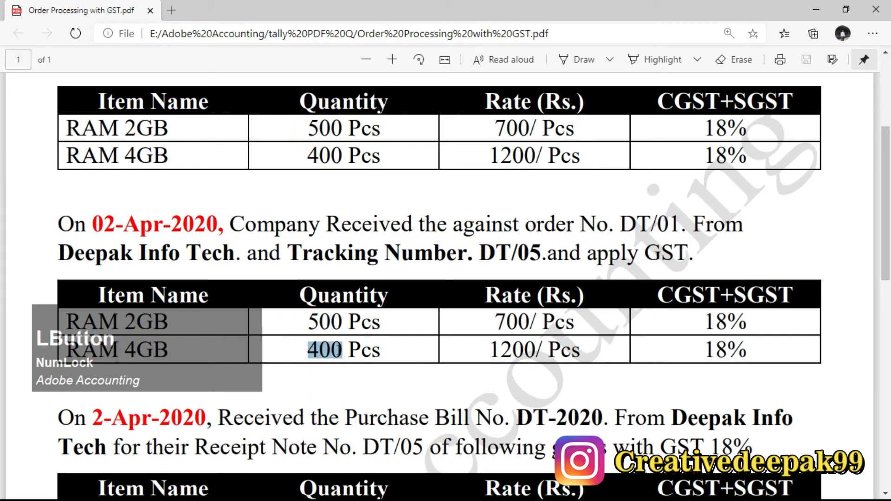
{"action": "left_click_drag", "start_coordinate": [502, 309], "coordinate": [555, 349]}
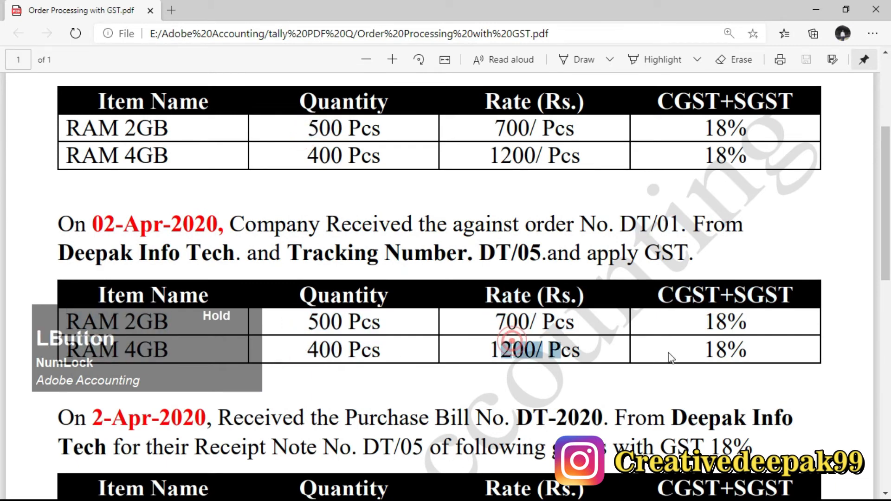
{"action": "left_click_drag", "start_coordinate": [729, 340], "coordinate": [755, 347]}
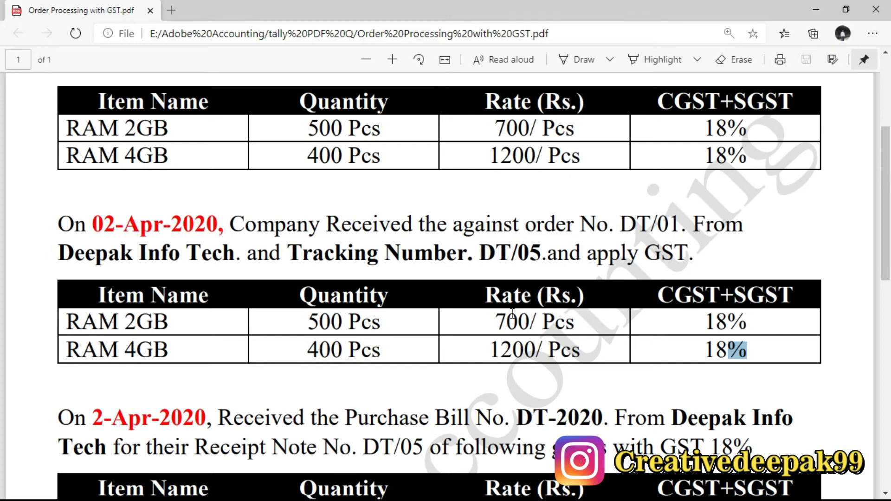
{"action": "key", "text": "alt+Tab"}
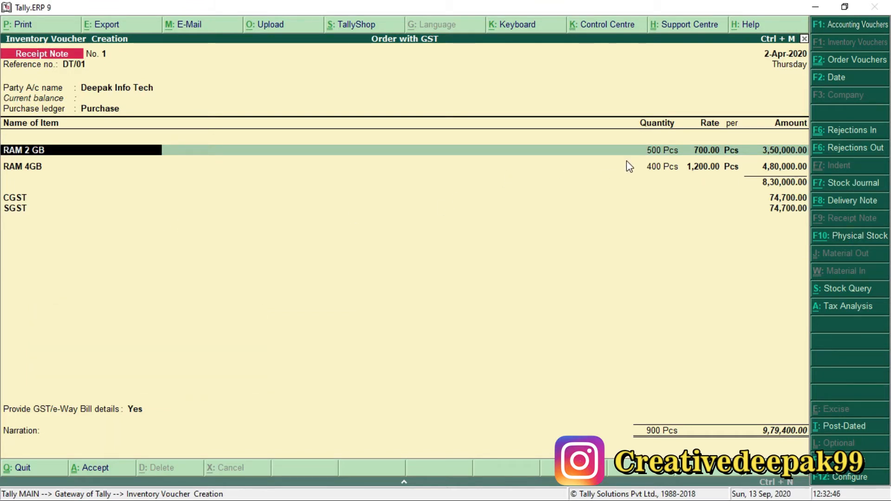
Step: Open the item allocations for RAM 2 GB and look up the tracking number in the PDF's 02-Apr-2020 paragraph
{"action": "key", "text": "Return"}
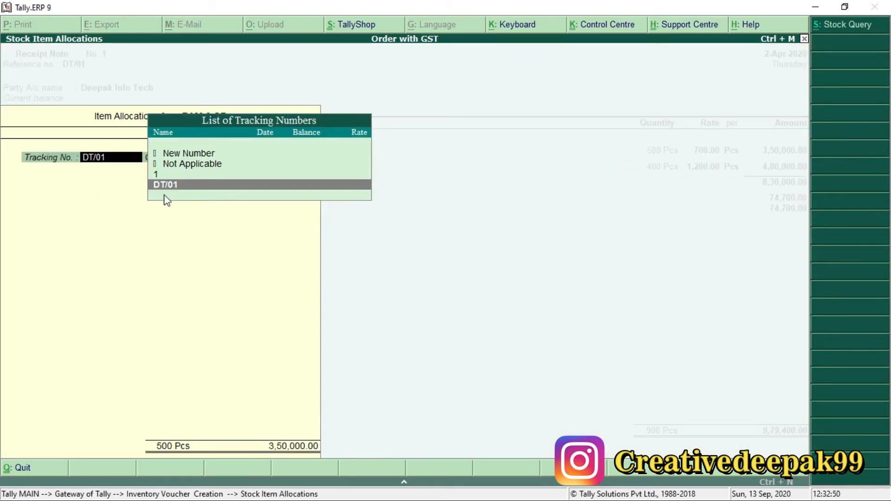
{"action": "key", "text": "alt+Tab"}
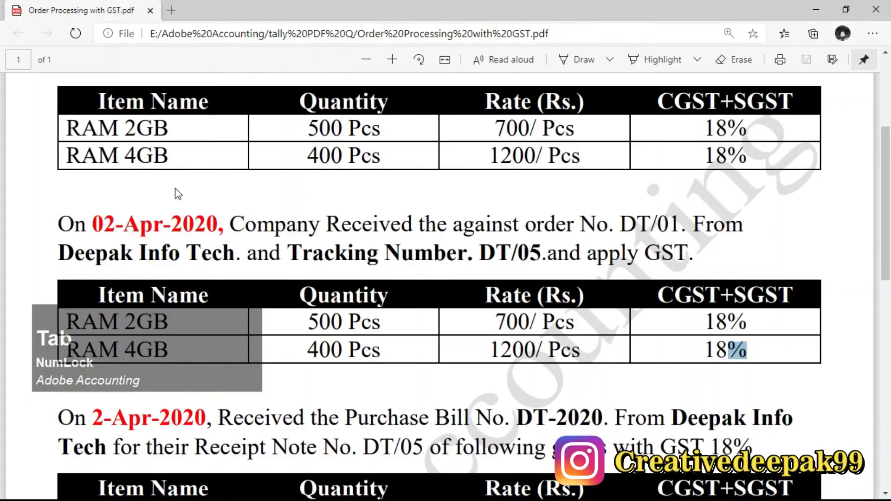
{"action": "left_click_drag", "start_coordinate": [476, 256], "coordinate": [541, 258]}
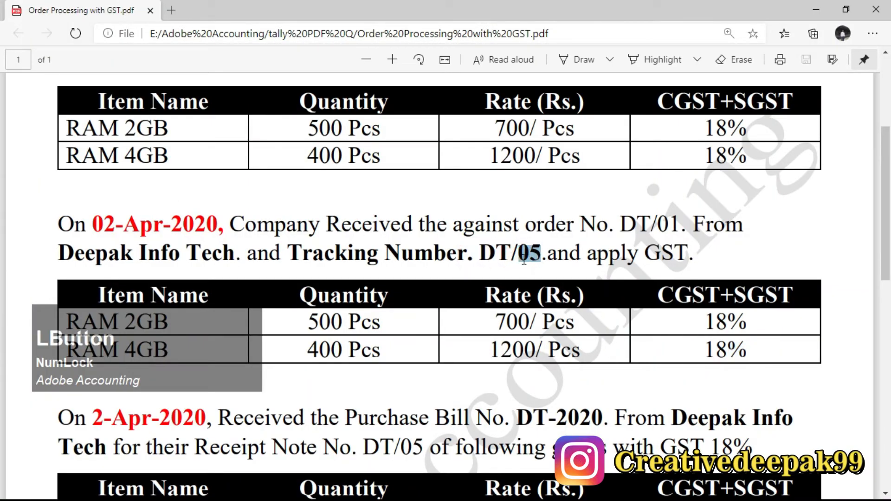
Step: Try to assign DT/01 as a new tracking number in the RAM 2 GB allocation
{"action": "key", "text": "alt+Tab"}
{"action": "key", "text": "Up"}
{"action": "key", "text": "Up"}
{"action": "key", "text": "Up"}
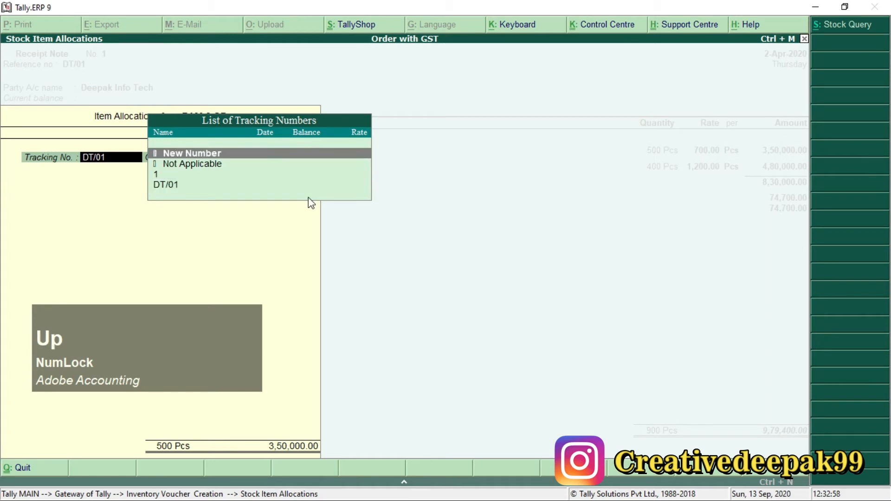
{"action": "key", "text": "Return"}
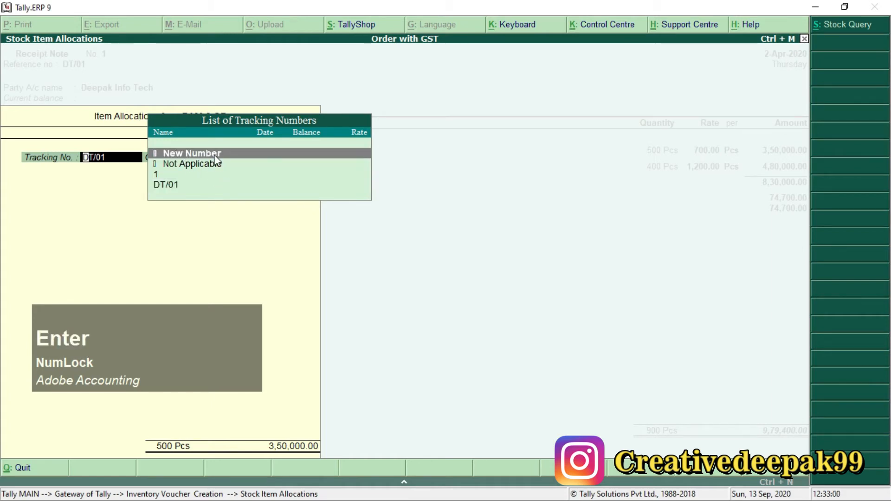
{"action": "type", "text": "DT"}
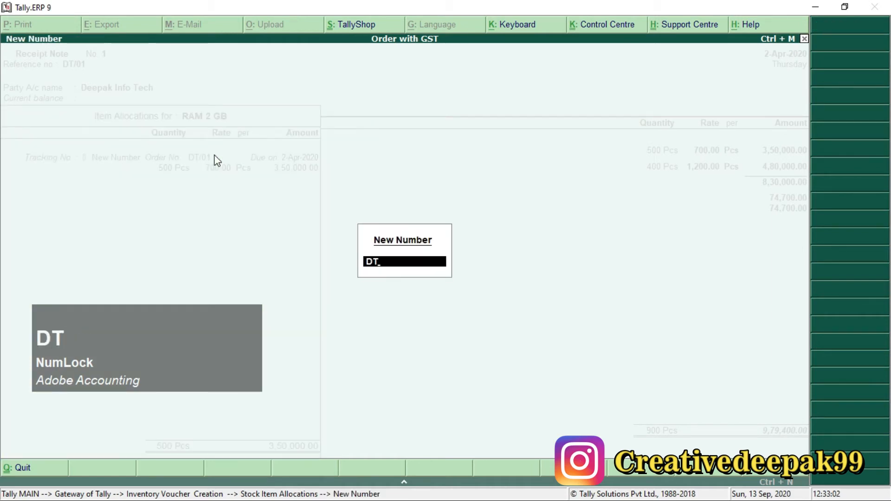
{"action": "type", "text": "/01"}
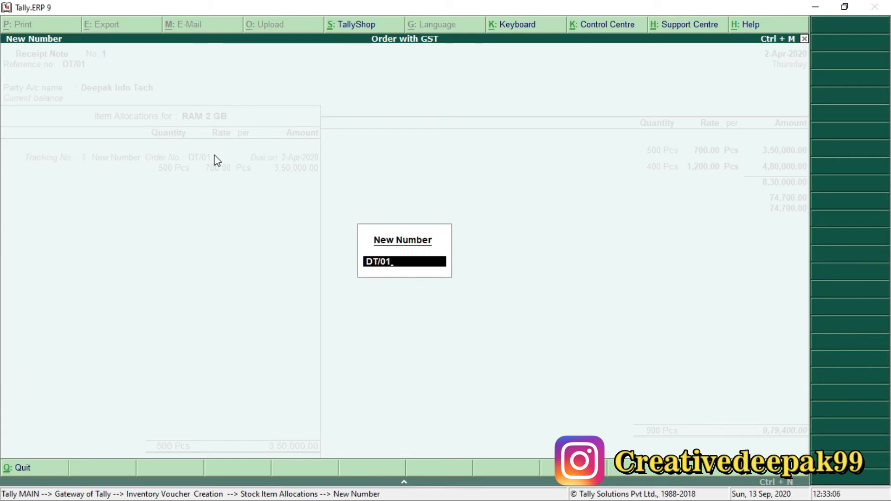
{"action": "key", "text": "Return"}
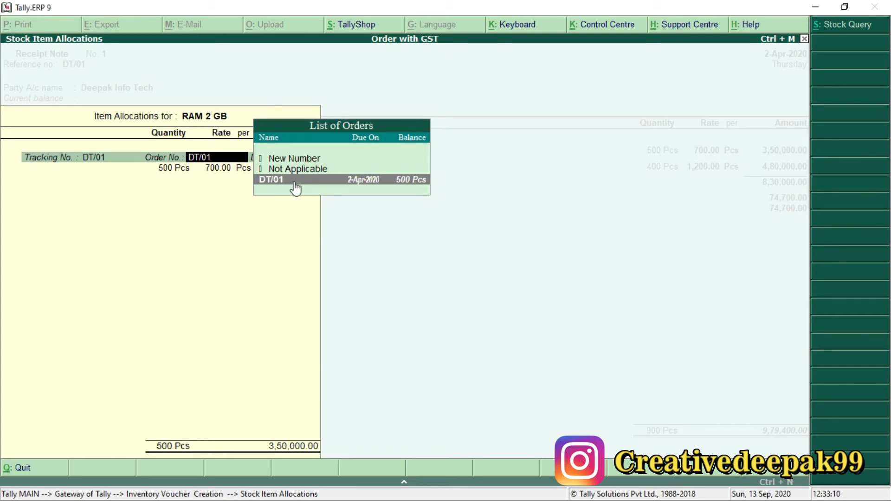
Step: Replace the RAM 2 GB allocation's tracking number with the new number DT/05
{"action": "key", "text": "BackSpace"}
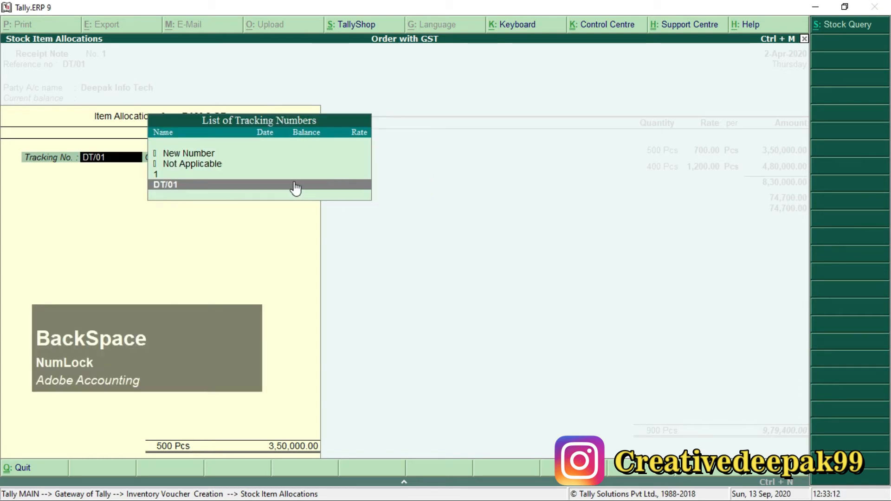
{"action": "key", "text": "Up"}
{"action": "key", "text": "Up"}
{"action": "key", "text": "Up"}
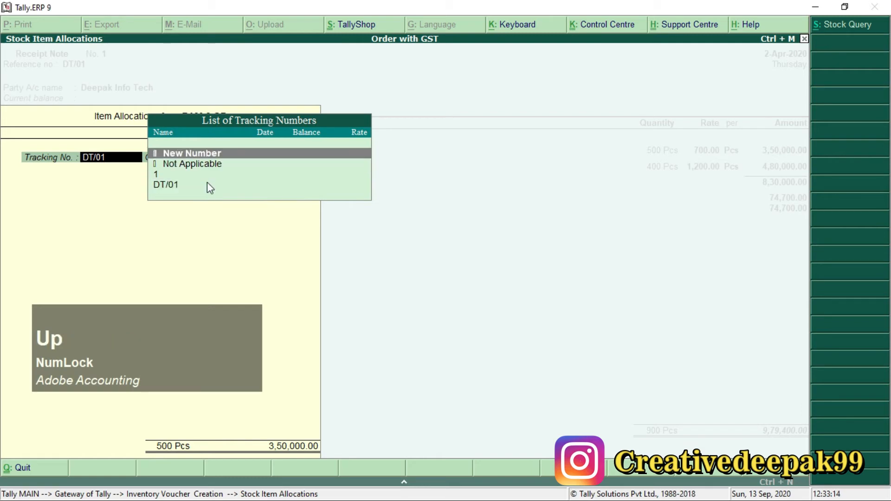
{"action": "key", "text": "Return"}
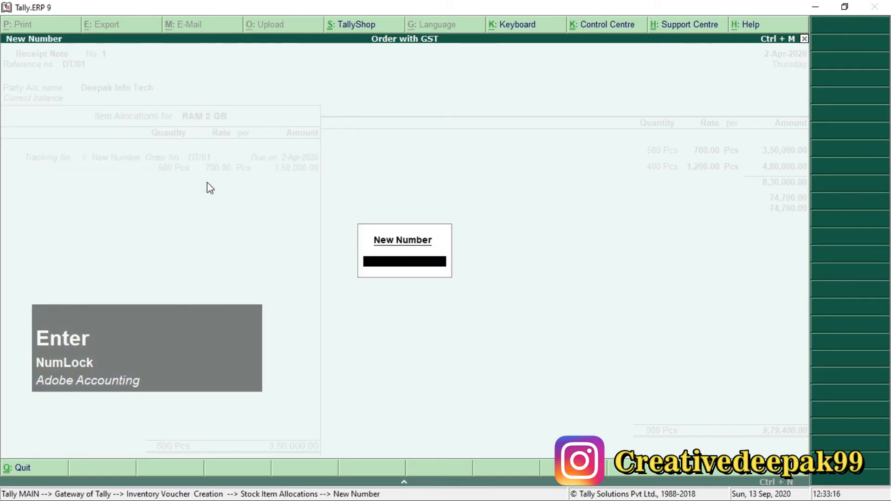
{"action": "type", "text": "DT/"}
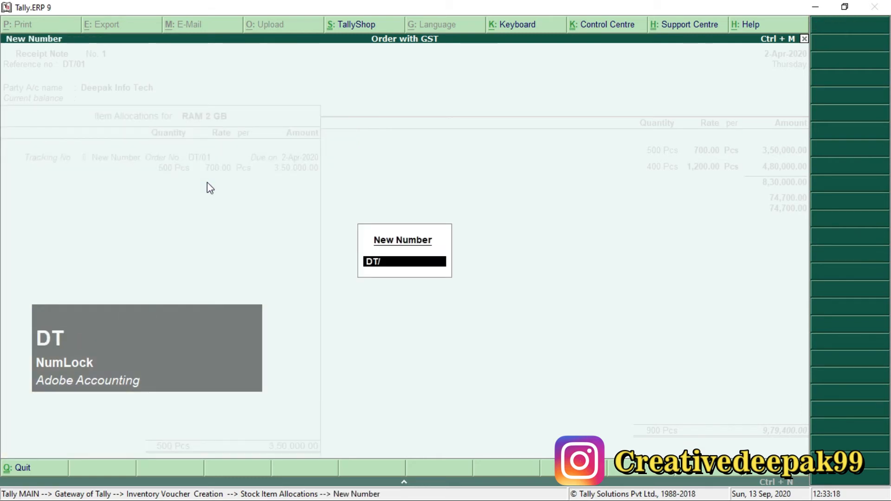
{"action": "type", "text": "05"}
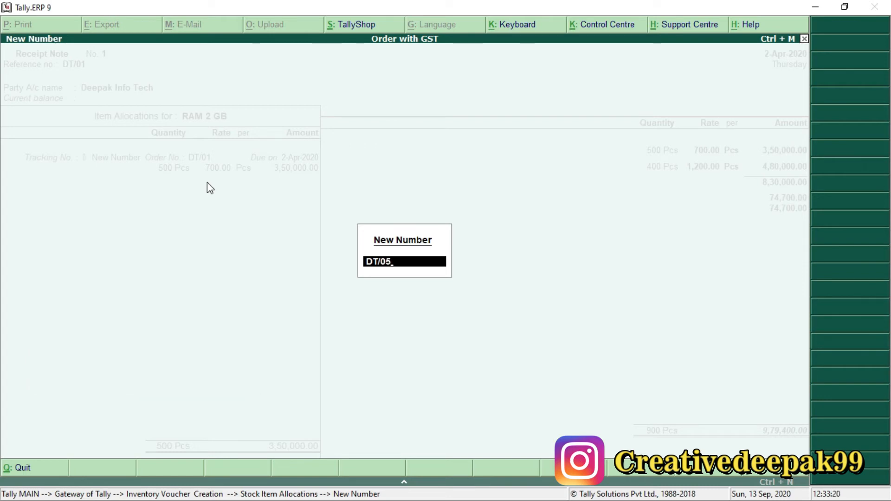
{"action": "key", "text": "Return"}
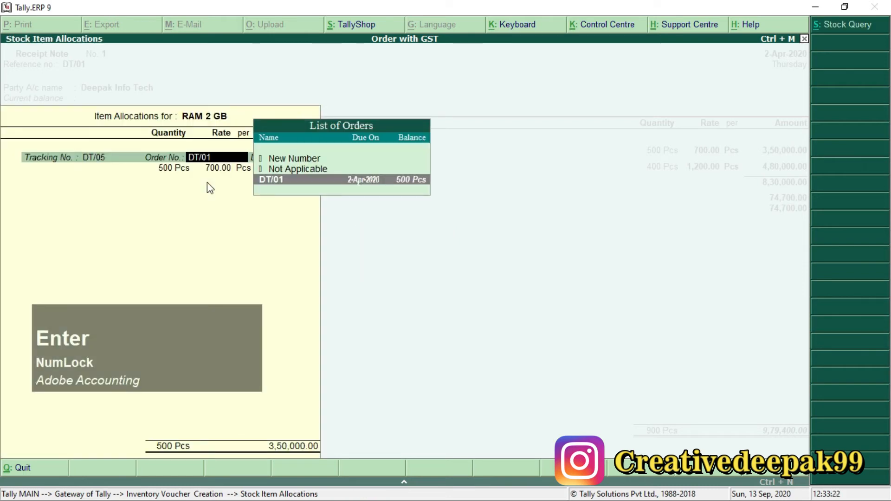
Step: Keep order DT/01 with 500 Pcs at 700.00 for RAM 2 GB and end its allocation list
{"action": "key", "text": "Return"}
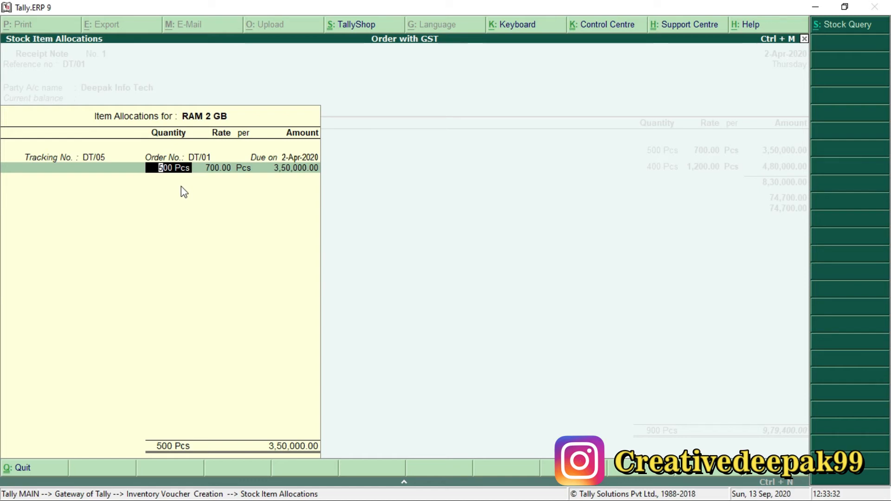
{"action": "key", "text": "Return"}
{"action": "key", "text": "Return"}
{"action": "key", "text": "Return"}
{"action": "key", "text": "Return"}
{"action": "key", "text": "Return"}
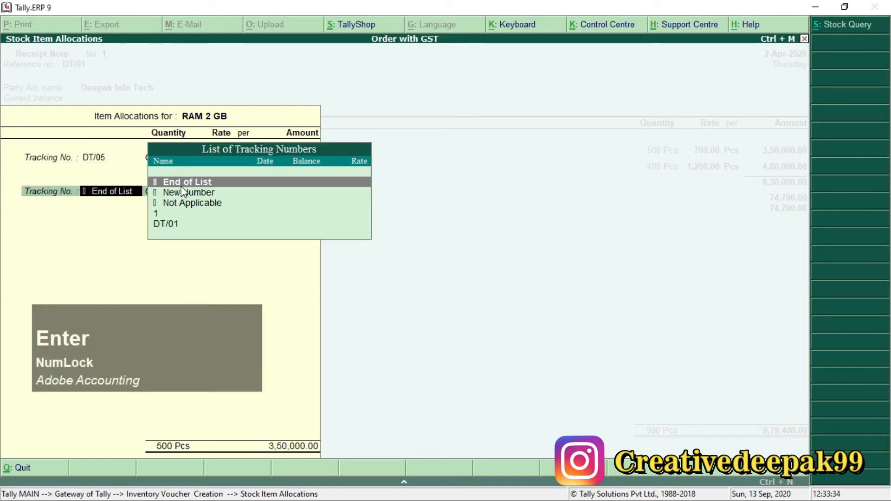
{"action": "key", "text": "Return"}
{"action": "key", "text": "Return"}
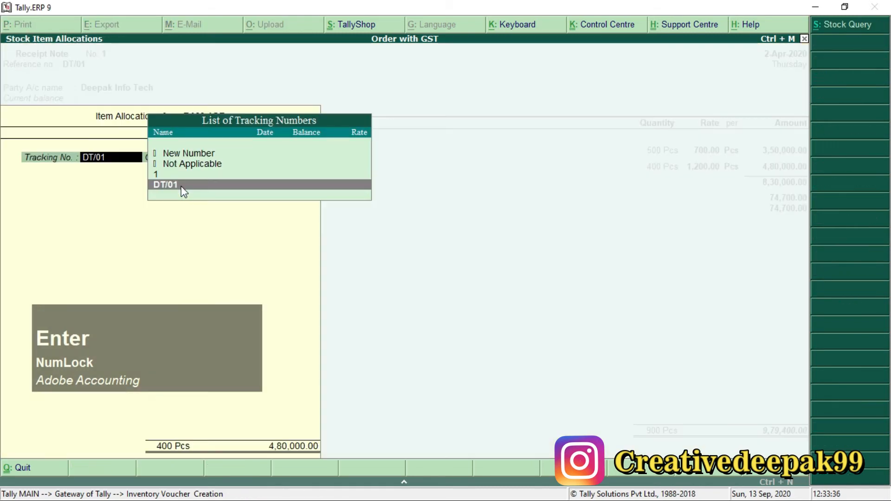
Step: Open the item allocations for RAM 4GB and enter DT/05 as its new tracking number
{"action": "key", "text": "Up"}
{"action": "key", "text": "Up"}
{"action": "key", "text": "Up"}
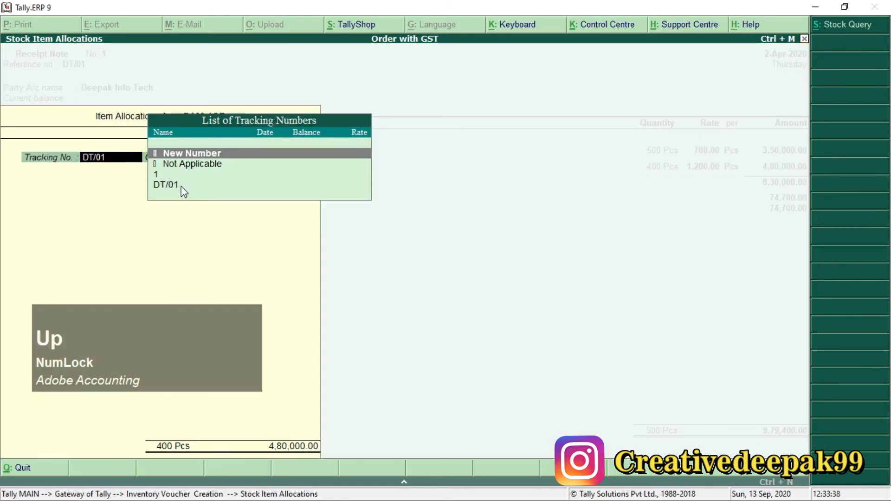
{"action": "key", "text": "Return"}
{"action": "type", "text": "DT"}
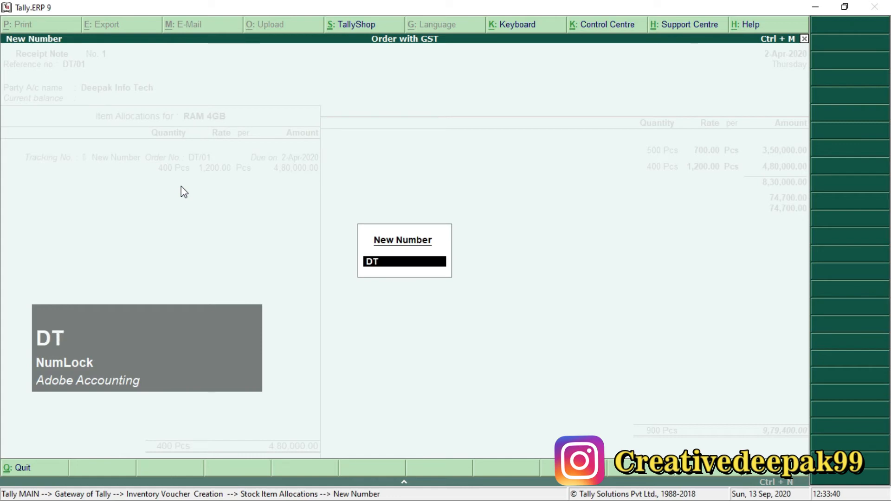
{"action": "type", "text": "/05"}
{"action": "key", "text": "Return"}
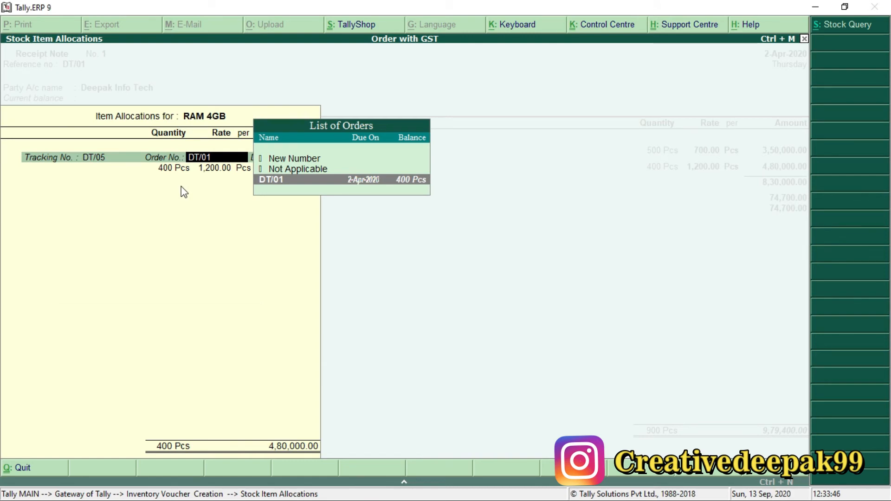
Step: Keep order DT/01 with 400 Pcs at 1,200.00 for RAM 4GB and finish its allocation
{"action": "key", "text": "Return"}
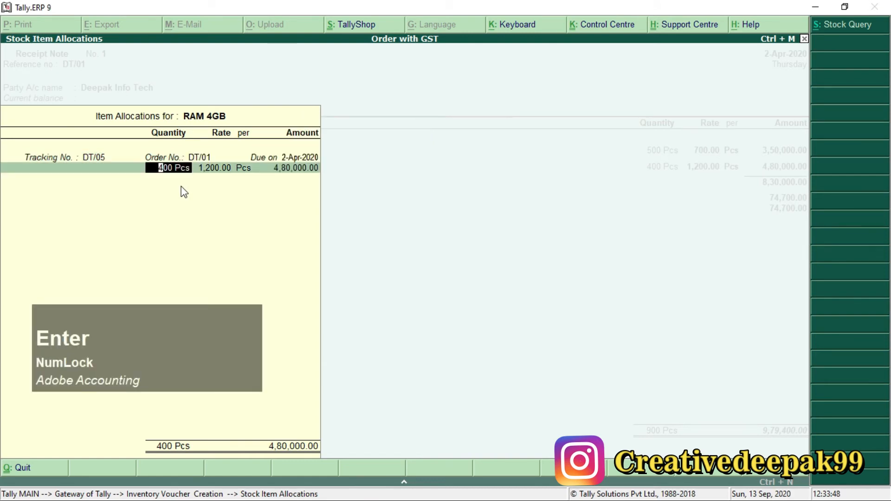
{"action": "key", "text": "Return"}
{"action": "key", "text": "Return"}
{"action": "key", "text": "Return"}
Step: Accept the CGST and SGST amounts and set the receipt note's Provide GST/e-Way Bill details option to No
{"action": "key", "text": "Return"}
{"action": "key", "text": "Return"}
{"action": "key", "text": "Return"}
{"action": "key", "text": "Return"}
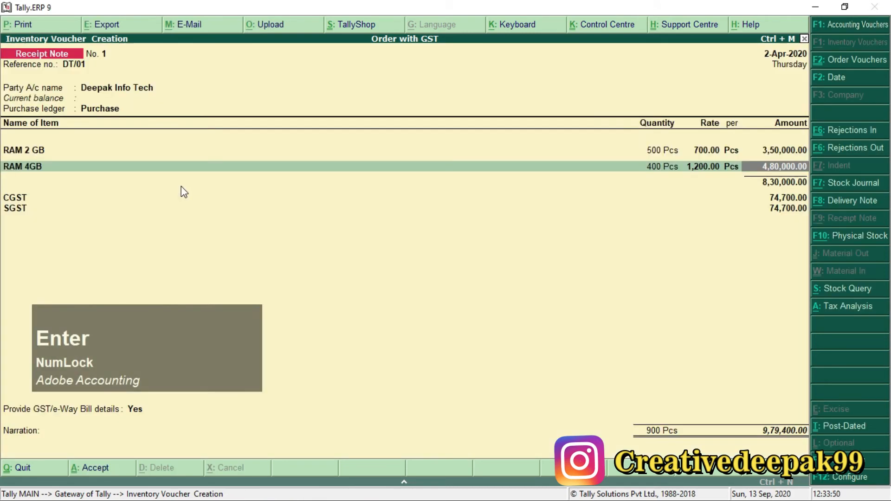
{"action": "key", "text": "Return"}
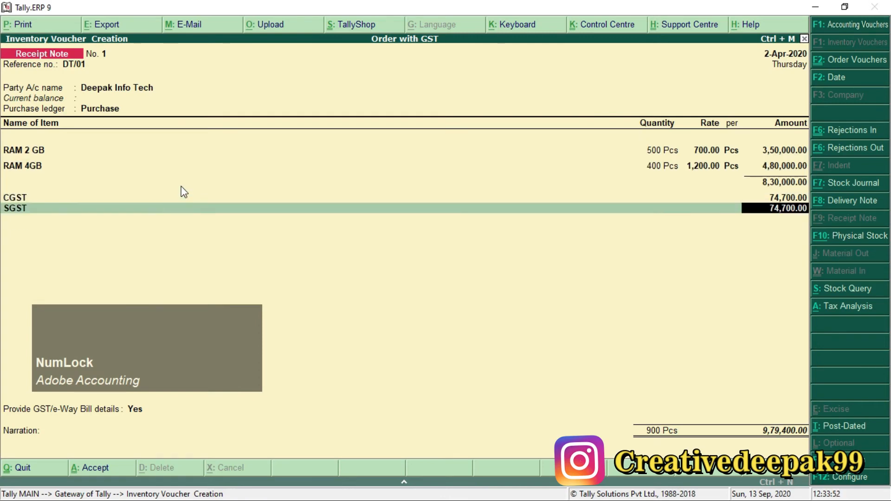
{"action": "key", "text": "Return"}
{"action": "key", "text": "Return"}
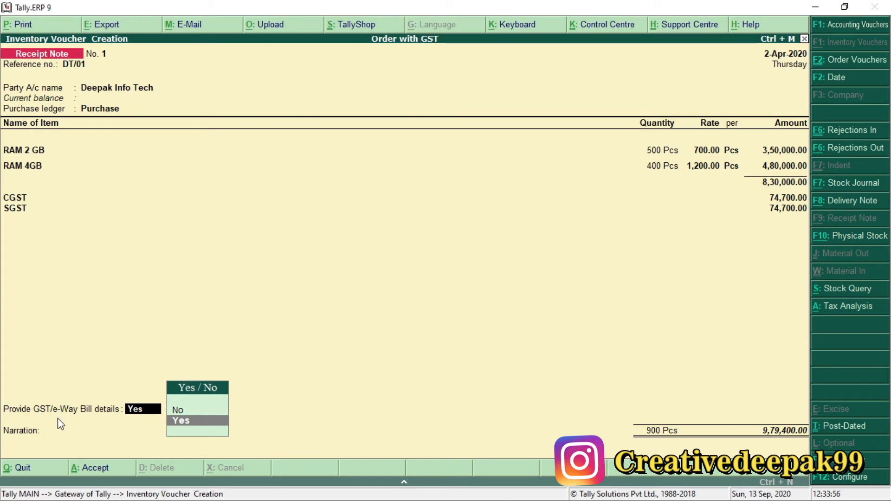
{"action": "key", "text": "Up"}
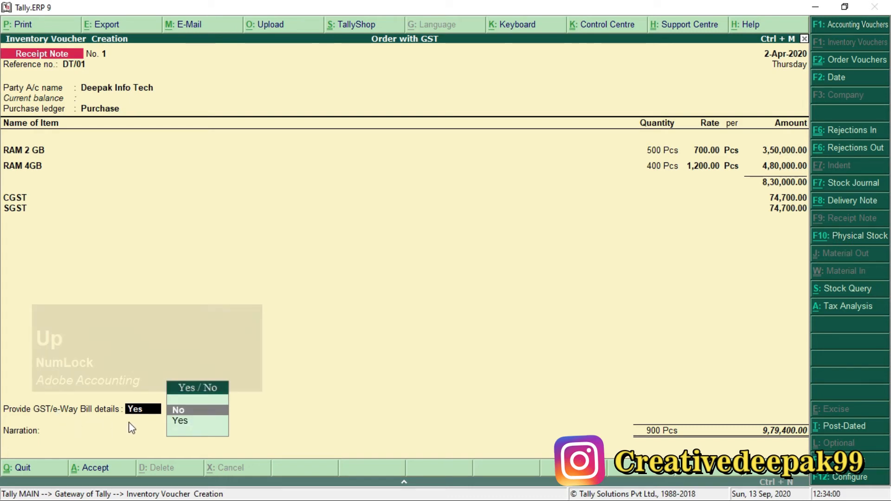
{"action": "key", "text": "Return"}
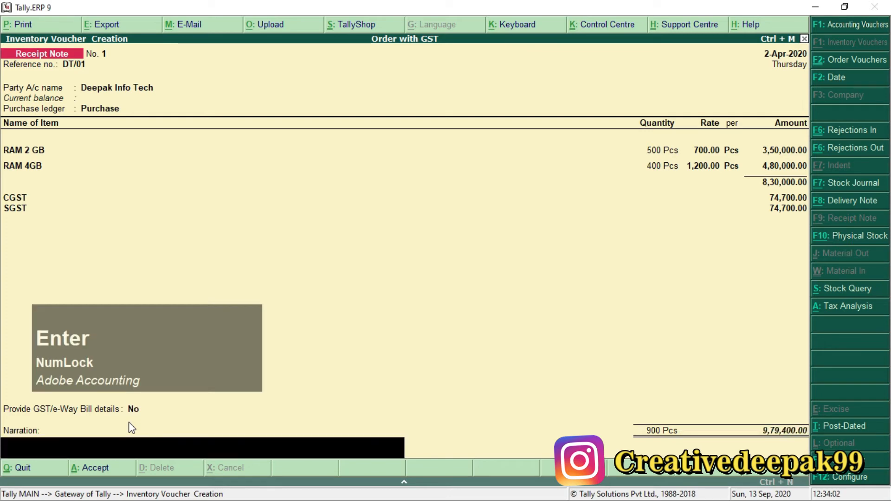
Step: Save the receipt note with a blank narration and return to the Gateway of Tally
{"action": "key", "text": "Return"}
{"action": "left_click", "coordinate": [132, 428]}
{"action": "key", "text": "Return"}
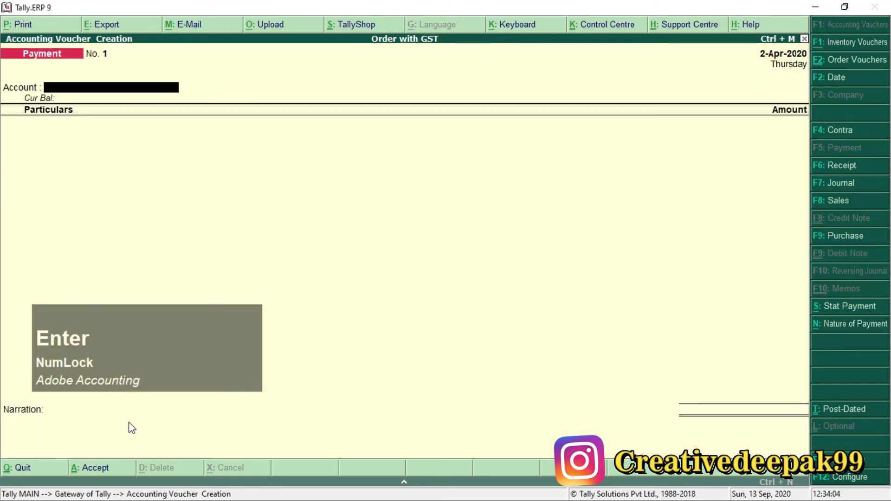
{"action": "key", "text": "Escape"}
{"action": "key", "text": "Escape"}
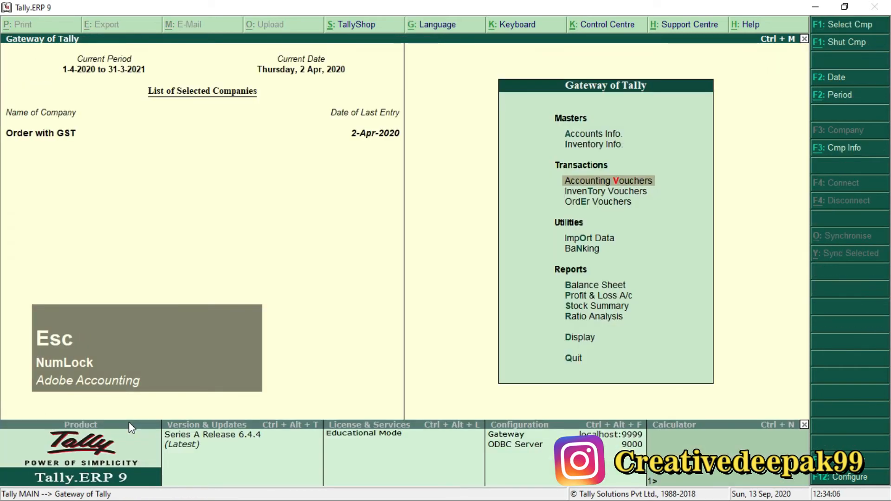
Step: Switch to the Order Processing with GST PDF and read the 2-Apr-2020 purchase bill instructions for Deepak Info Tech
{"action": "key", "text": "alt+Tab"}
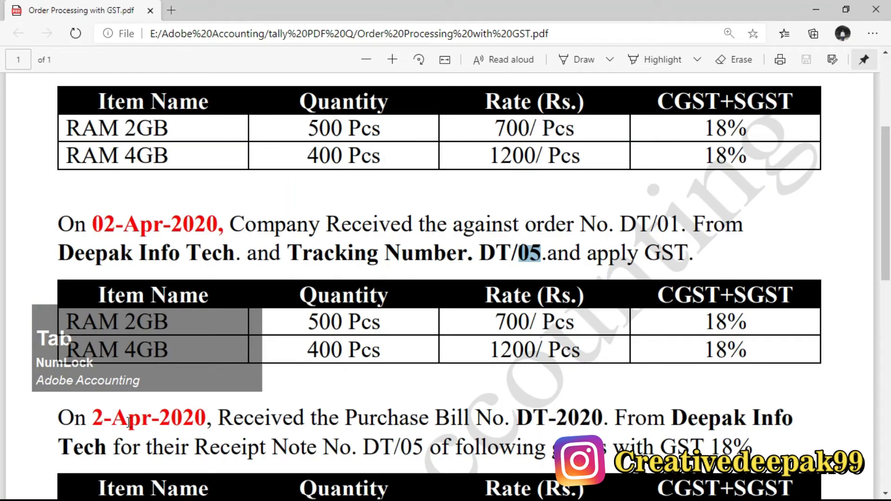
{"action": "scroll", "coordinate": [274, 257], "scroll_direction": "down", "scroll_amount": 4}
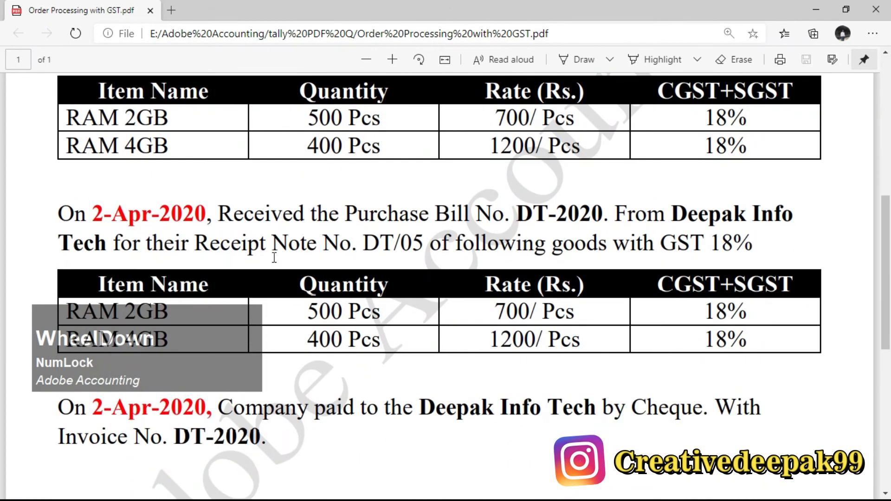
{"action": "left_click_drag", "start_coordinate": [224, 219], "coordinate": [464, 218]}
{"action": "left_click_drag", "start_coordinate": [345, 214], "coordinate": [793, 214]}
{"action": "left_click", "coordinate": [512, 212]}
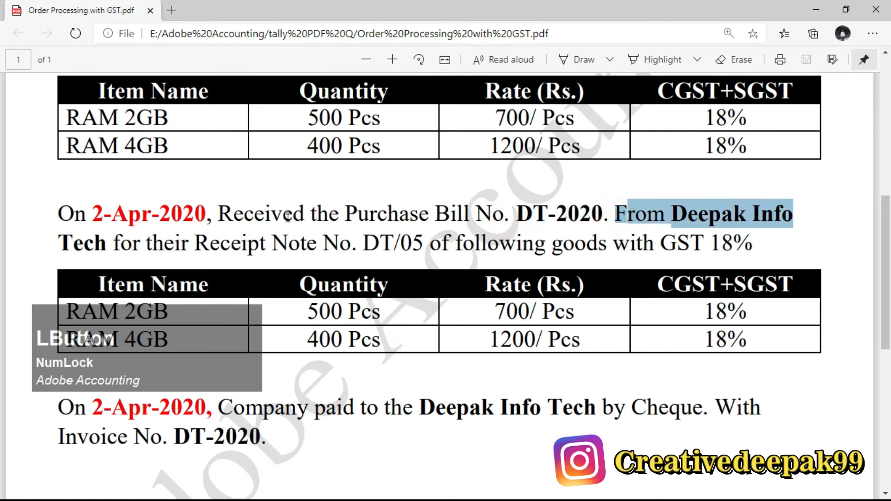
{"action": "double_click", "coordinate": [79, 243]}
{"action": "left_click_drag", "start_coordinate": [149, 246], "coordinate": [357, 248]}
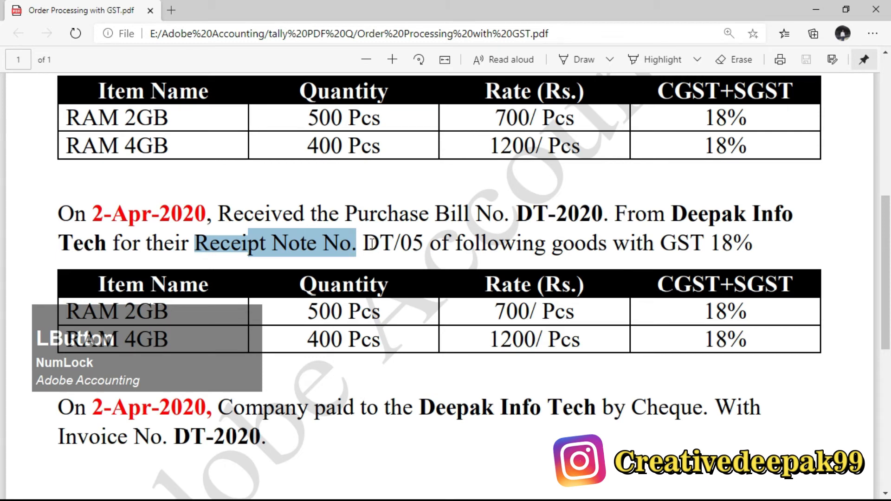
{"action": "left_click_drag", "start_coordinate": [364, 245], "coordinate": [423, 241]}
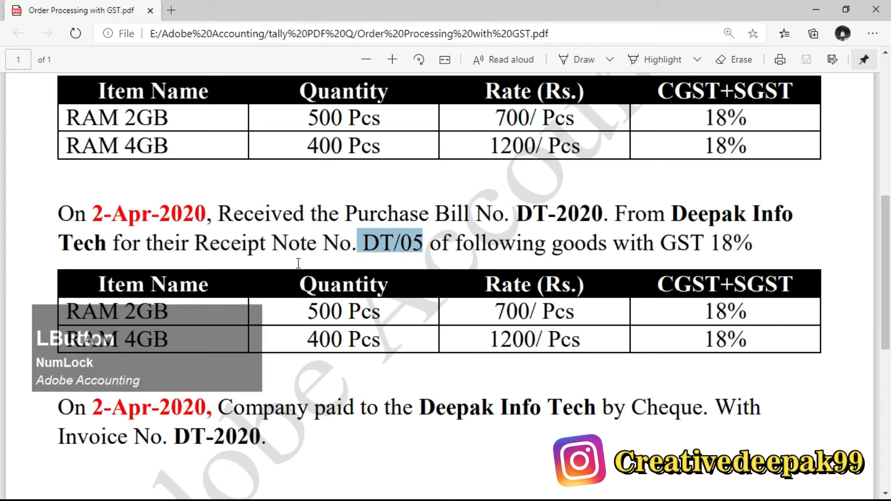
{"action": "left_click_drag", "start_coordinate": [392, 254], "coordinate": [393, 252]}
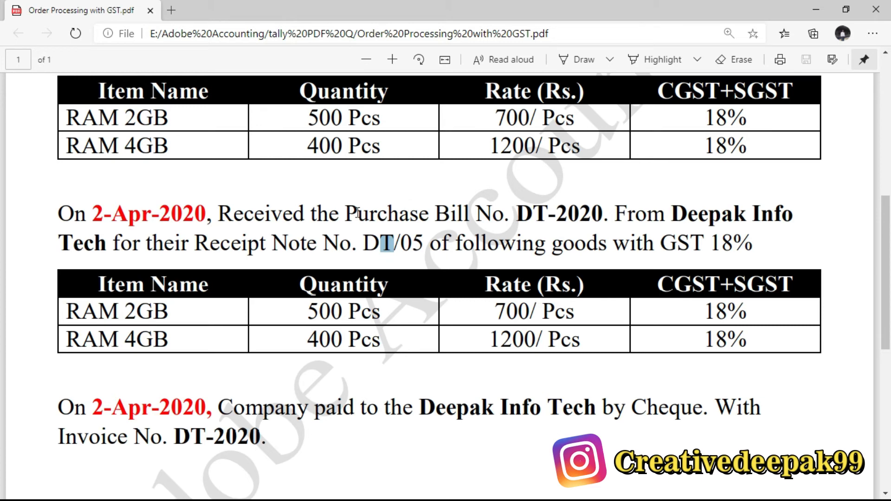
{"action": "left_click_drag", "start_coordinate": [351, 212], "coordinate": [436, 217]}
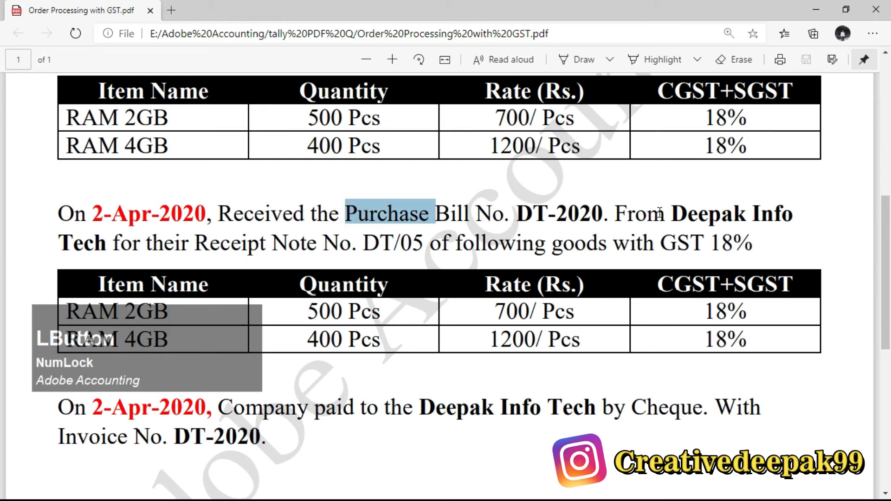
{"action": "left_click_drag", "start_coordinate": [671, 214], "coordinate": [106, 250]}
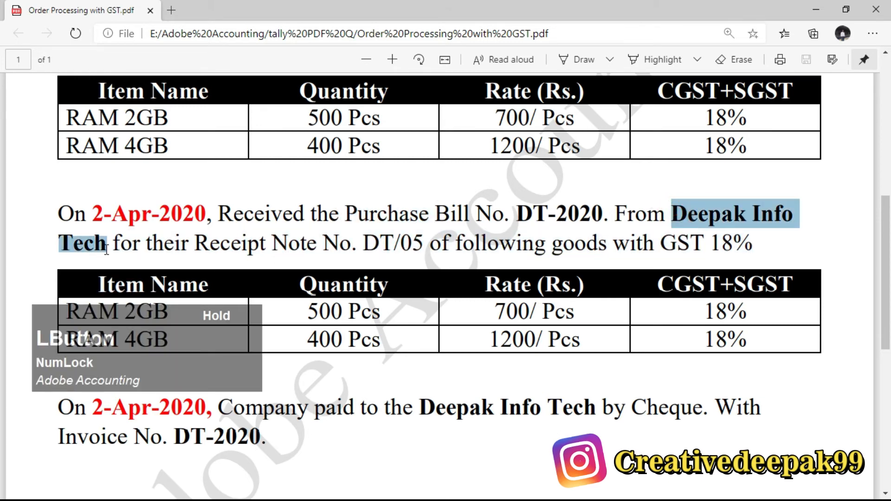
Step: Switch to Tally.ERP 9 and start a Purchase voucher with a blank supplier invoice number and Deepak Info Tech as the party
{"action": "key", "text": "alt+Tab"}
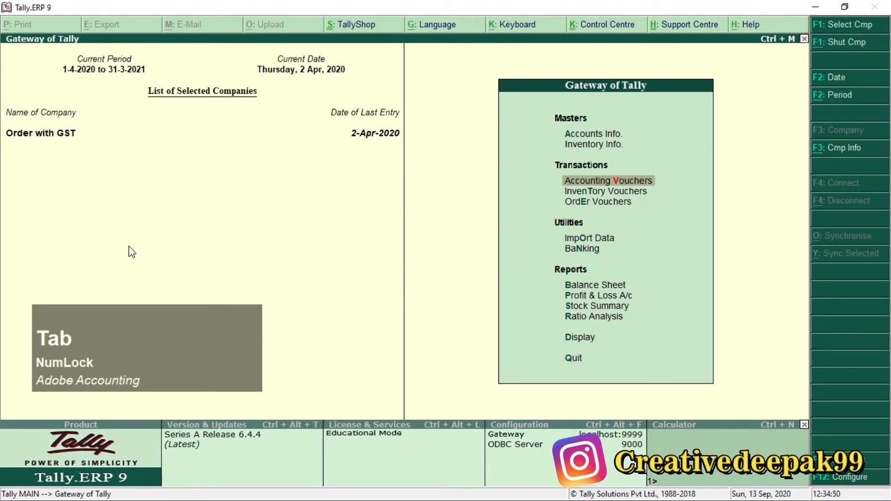
{"action": "key", "text": "Return"}
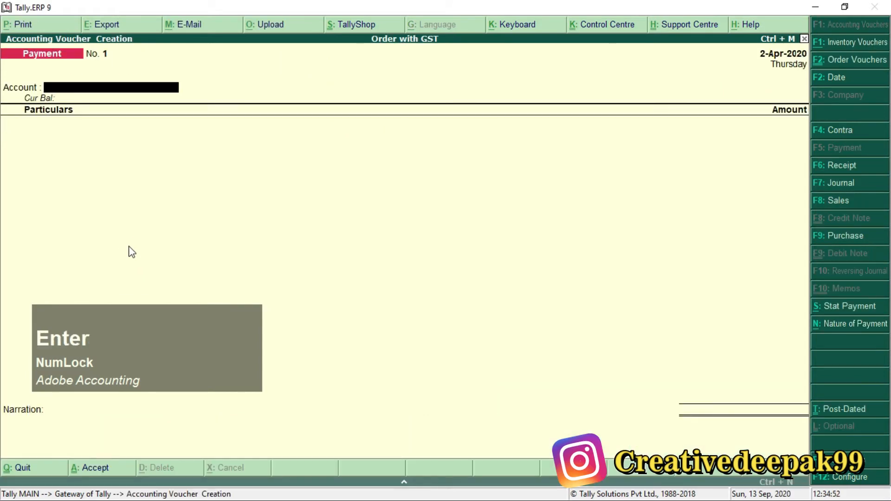
{"action": "key", "text": "F9"}
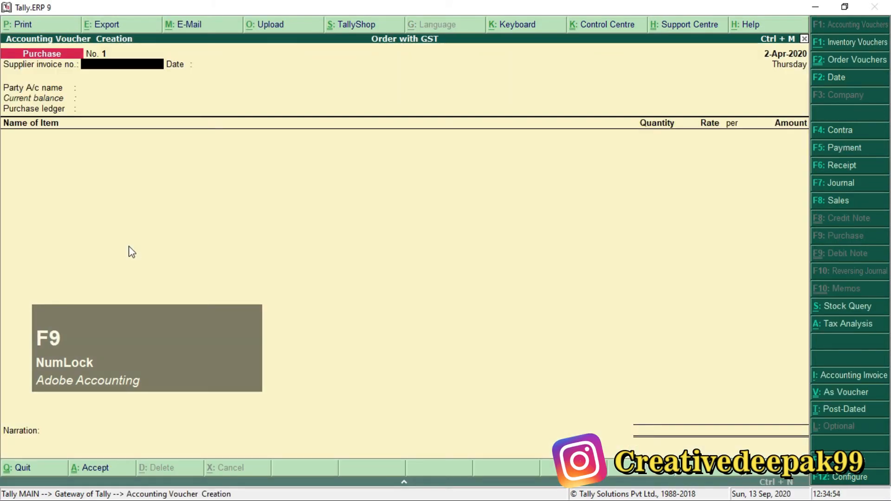
{"action": "key", "text": "F9"}
{"action": "key", "text": "Return"}
{"action": "key", "text": "Return"}
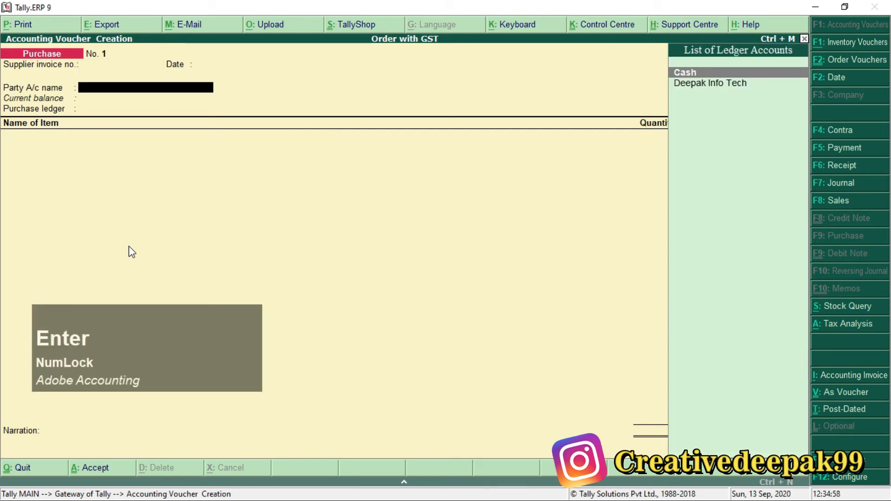
{"action": "key", "text": "Down"}
{"action": "key", "text": "Return"}
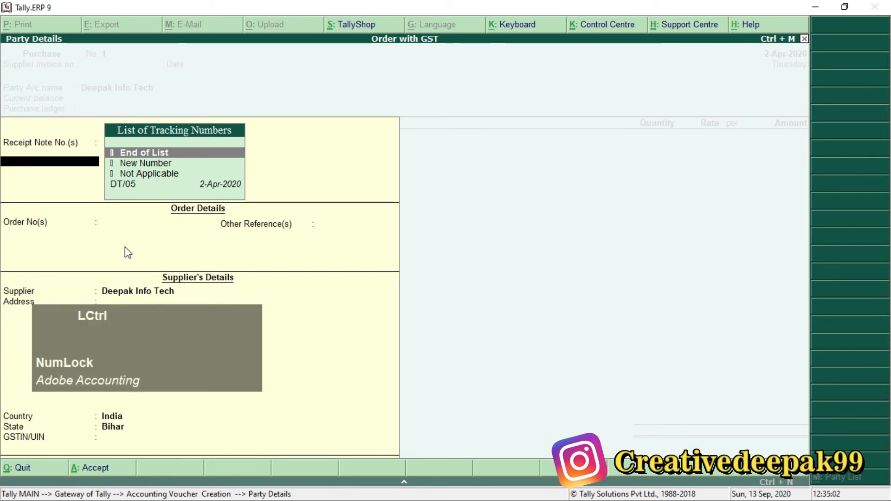
{"action": "key", "text": "ctrl+2"}
{"action": "mouse_move", "coordinate": [1, 125]}
{"action": "left_mouse_down"}
{"action": "mouse_move", "coordinate": [96, 191]}
{"action": "mouse_move", "coordinate": [231, 203]}
{"action": "left_mouse_up"}
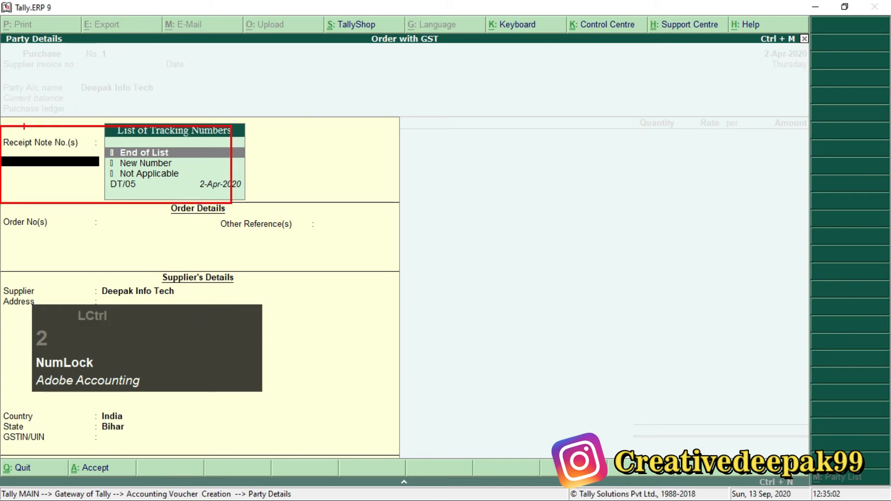
{"action": "scroll", "coordinate": [124, 247], "scroll_direction": "up", "scroll_amount": 3}
{"action": "scroll", "coordinate": [123, 247], "scroll_direction": "down", "scroll_amount": 2}
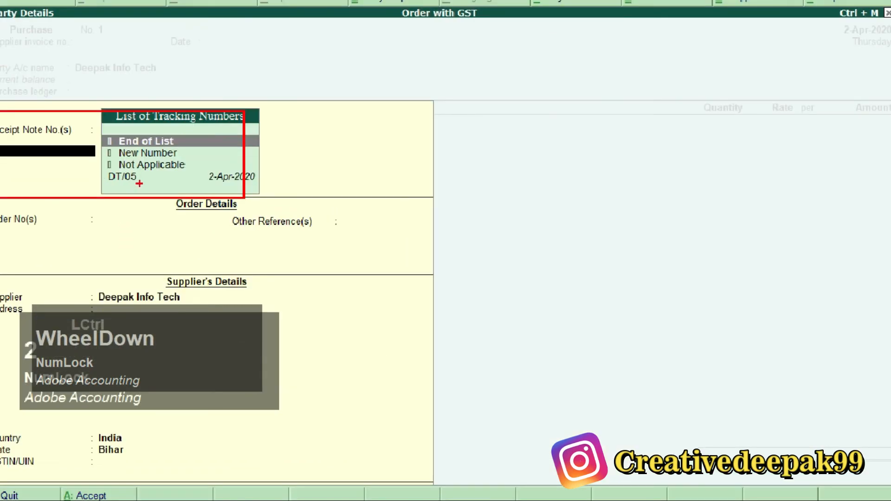
{"action": "key", "text": "Escape"}
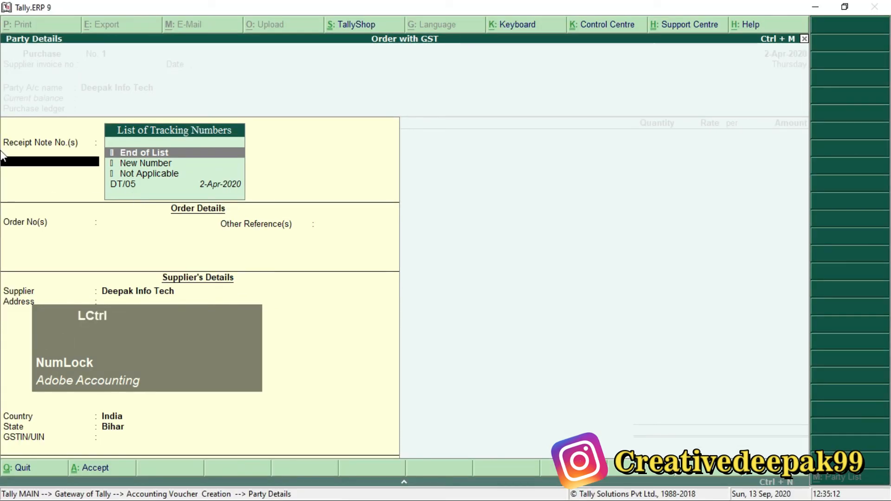
{"action": "key", "text": "ctrl+2"}
{"action": "left_click_drag", "start_coordinate": [1, 123], "coordinate": [101, 174], "text": "ctrl"}
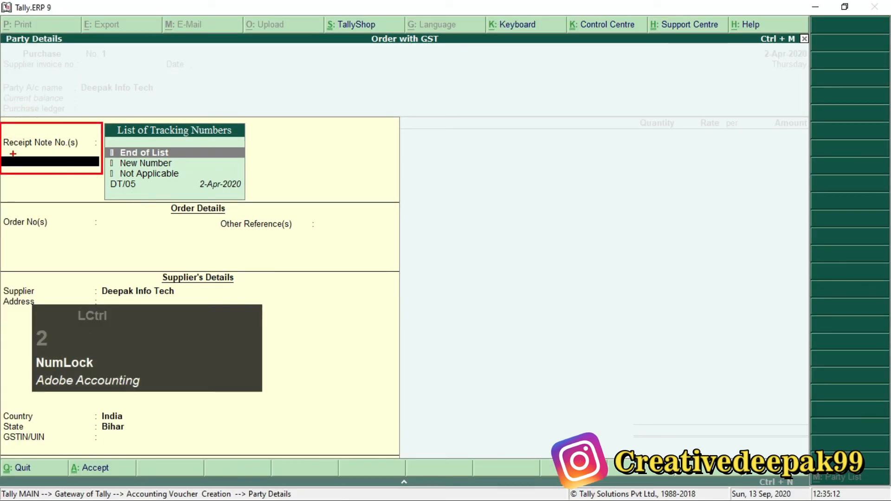
{"action": "scroll", "coordinate": [13, 154], "scroll_direction": "up", "scroll_amount": 2}
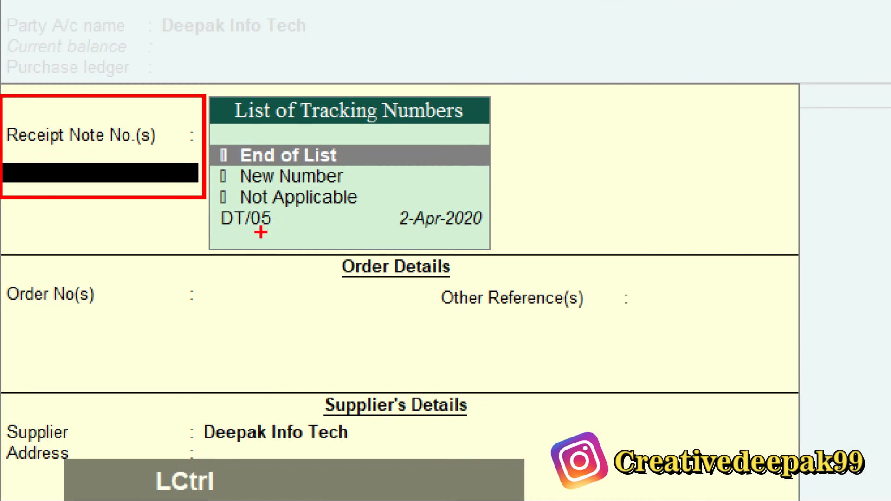
{"action": "left_click_drag", "start_coordinate": [214, 201], "coordinate": [295, 249]}
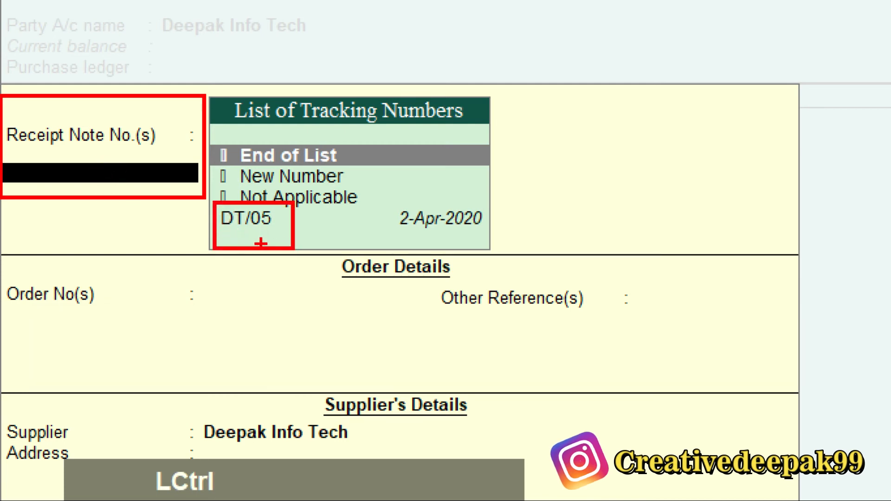
{"action": "mouse_move", "coordinate": [4, 113]}
{"action": "left_mouse_down"}
{"action": "mouse_move", "coordinate": [85, 176]}
{"action": "mouse_move", "coordinate": [182, 150]}
{"action": "left_mouse_up"}
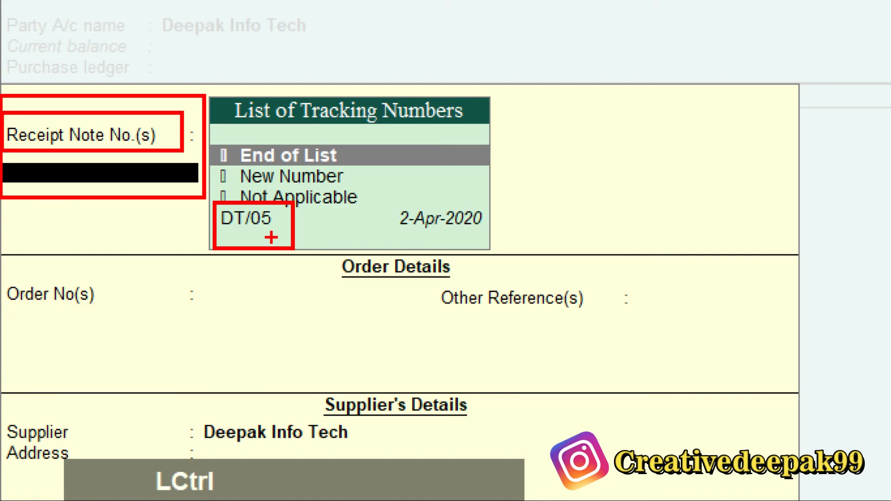
{"action": "key", "text": "Escape"}
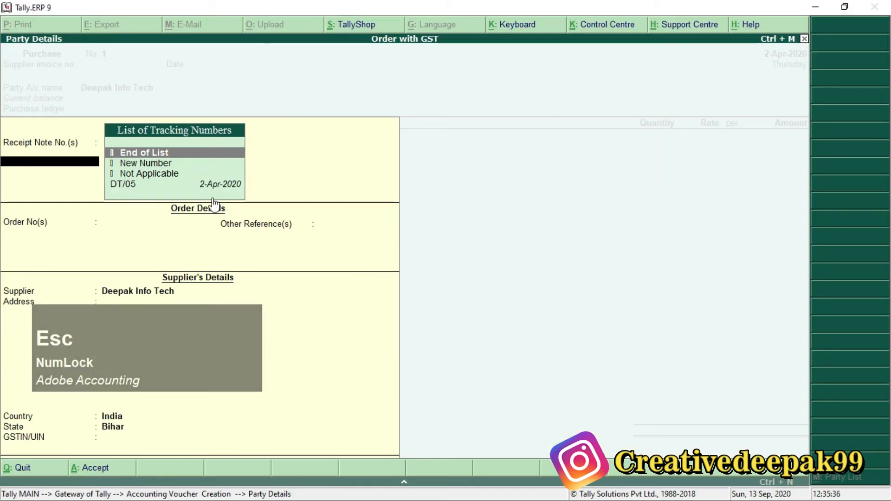
Step: Choose receipt note DT/05 in the party details, accept the supplier's details, and use Purchase as the purchase ledger
{"action": "key", "text": "Down"}
{"action": "key", "text": "Down"}
{"action": "key", "text": "Down"}
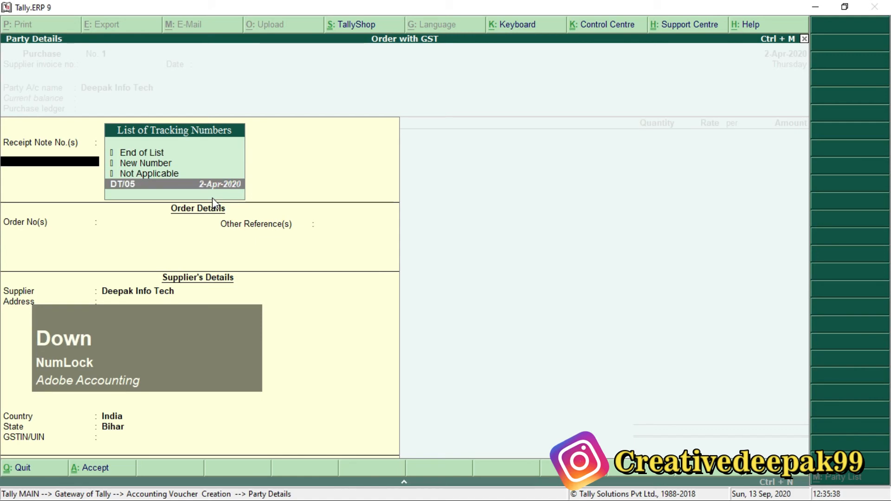
{"action": "key", "text": "Return"}
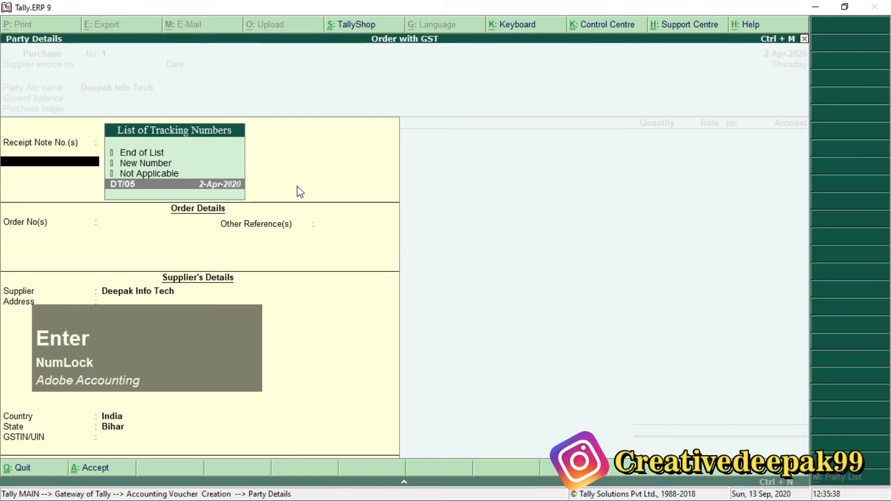
{"action": "key", "text": "Return"}
{"action": "key", "text": "Return"}
{"action": "key", "text": "Return"}
{"action": "key", "text": "Return"}
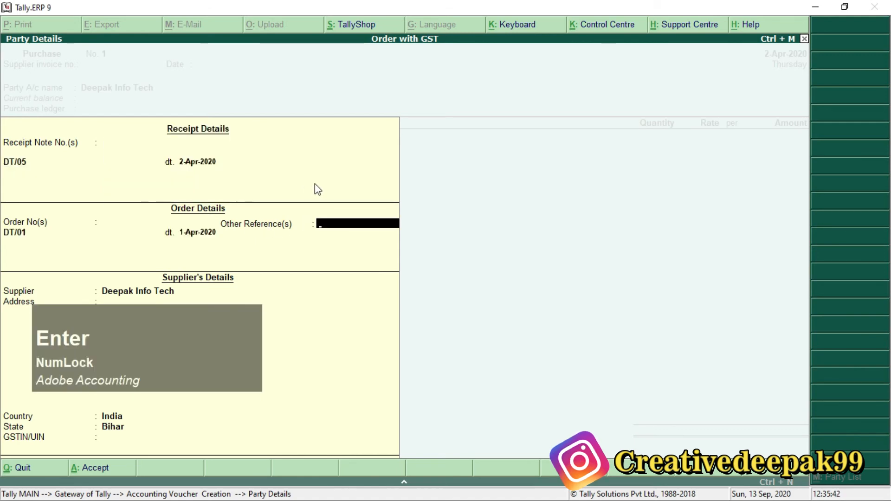
{"action": "key", "text": "Return"}
{"action": "key", "text": "Return"}
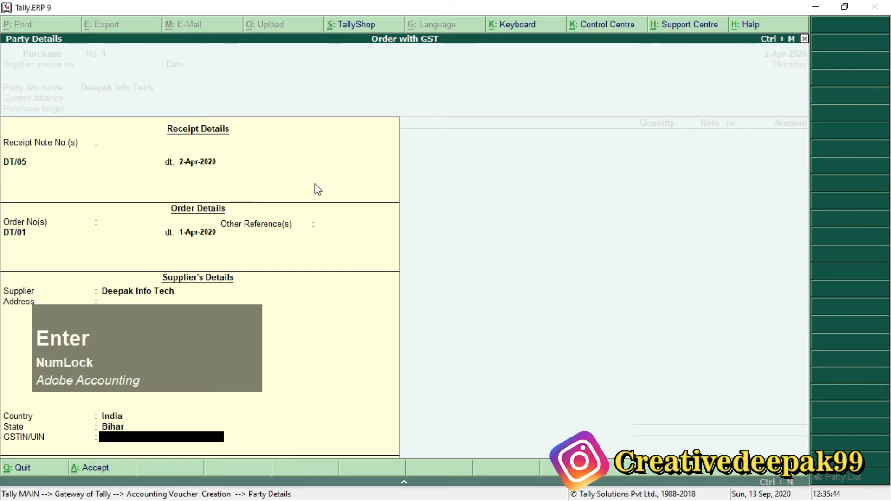
{"action": "key", "text": "Return"}
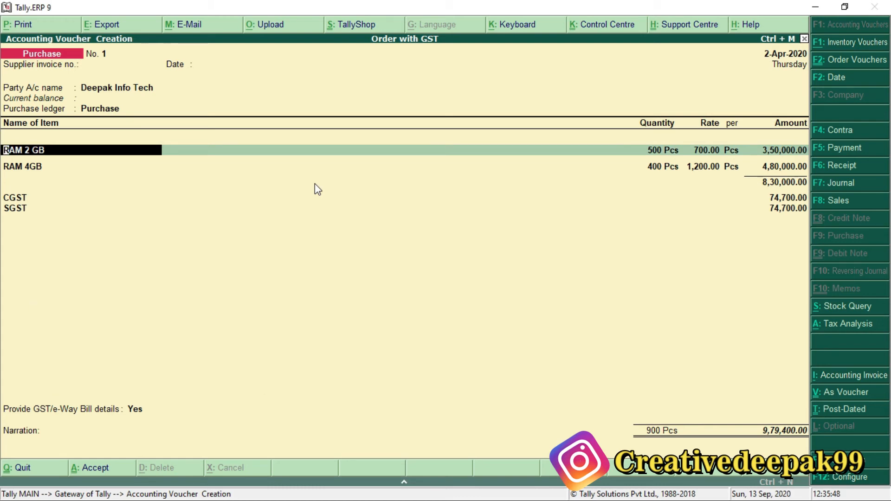
Step: Accept the RAM 2 GB allocation with tracking number DT/05, order DT/01 and 500 Pcs at 700.00
{"action": "key", "text": "Return"}
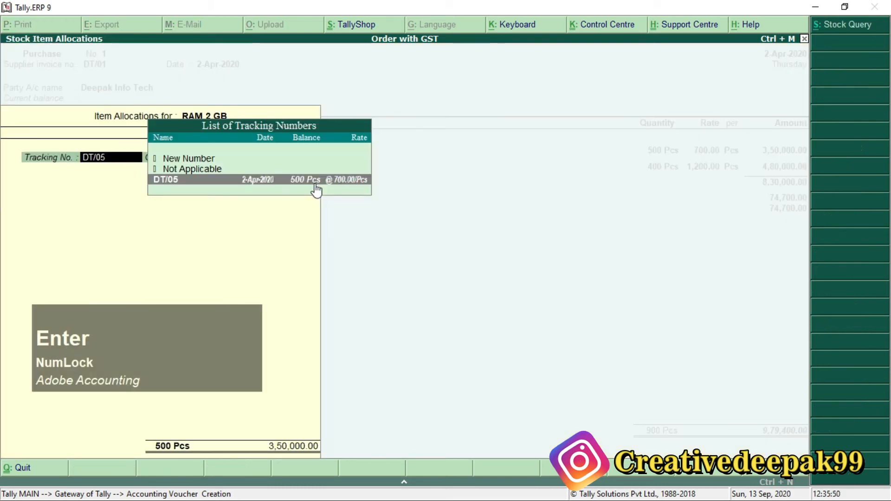
{"action": "key", "text": "Return"}
{"action": "key", "text": "Return"}
{"action": "key", "text": "Return"}
{"action": "key", "text": "Return"}
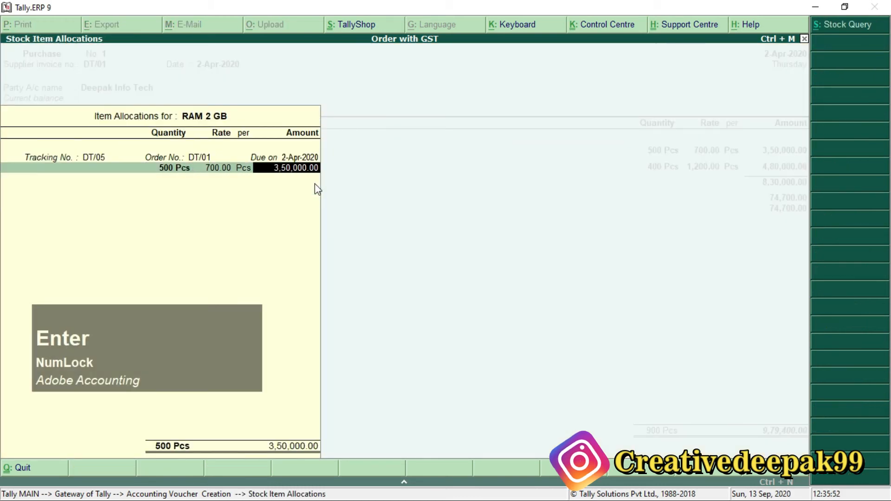
{"action": "key", "text": "Return"}
{"action": "key", "text": "Return"}
Step: Accept the RAM 4GB allocation with tracking number DT/05, order DT/01 and 400 Pcs at 1,200.00
{"action": "key", "text": "Return"}
{"action": "key", "text": "Return"}
{"action": "key", "text": "Return"}
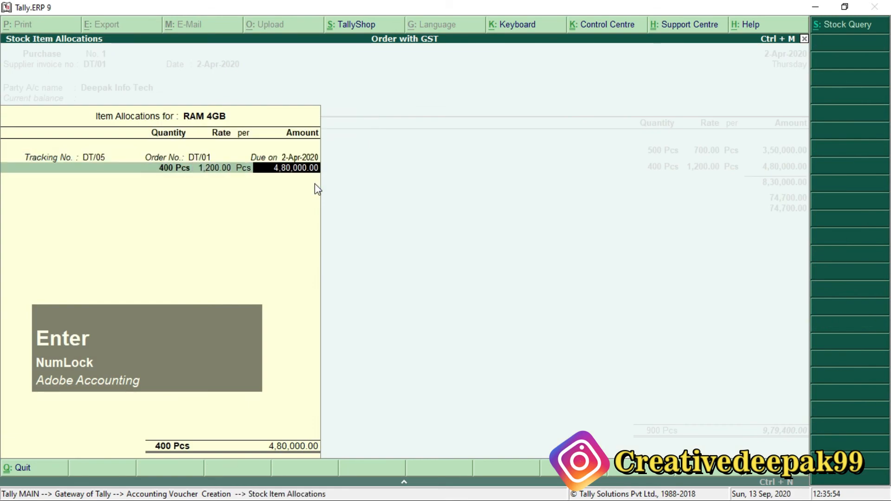
{"action": "key", "text": "Return"}
{"action": "key", "text": "Return"}
{"action": "key", "text": "Return"}
Step: Accept the CGST and SGST lines and set the purchase voucher's Provide GST/e-Way Bill details option to No
{"action": "key", "text": "Return"}
{"action": "key", "text": "Return"}
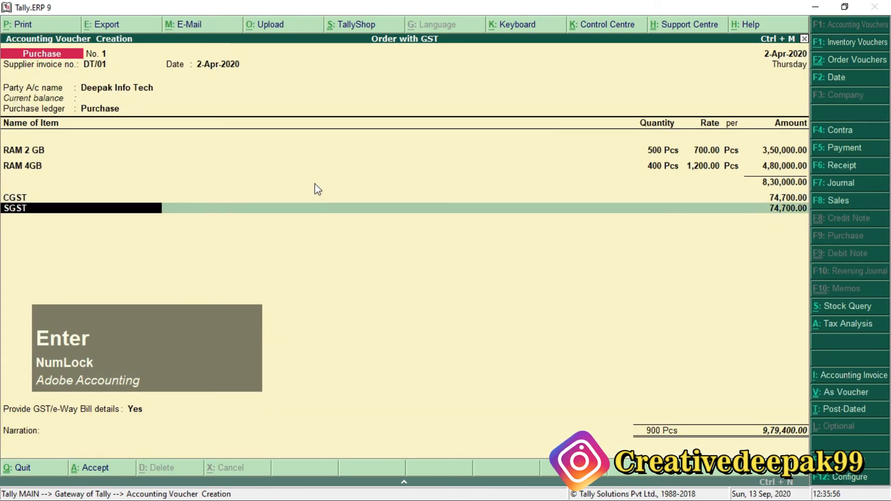
{"action": "key", "text": "Return"}
{"action": "key", "text": "Return"}
{"action": "key", "text": "Return"}
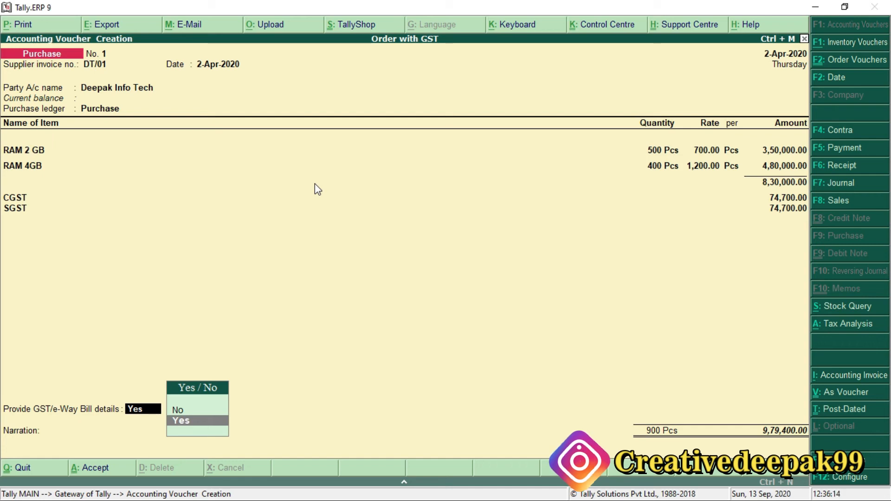
{"action": "key", "text": "Up"}
{"action": "key", "text": "Return"}
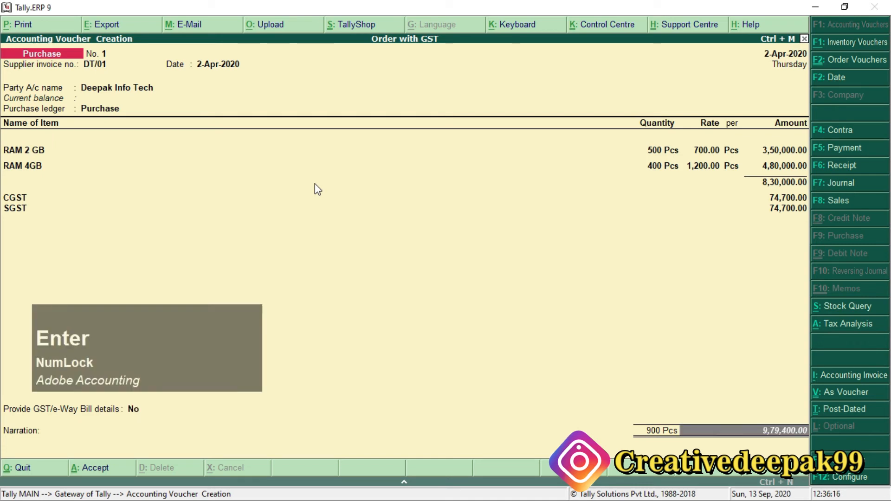
Step: Enter the purchase bill as New Ref DT-2020 in Deepak Info Tech's bill-wise details, checking the bill number in the PDF
{"action": "key", "text": "Return"}
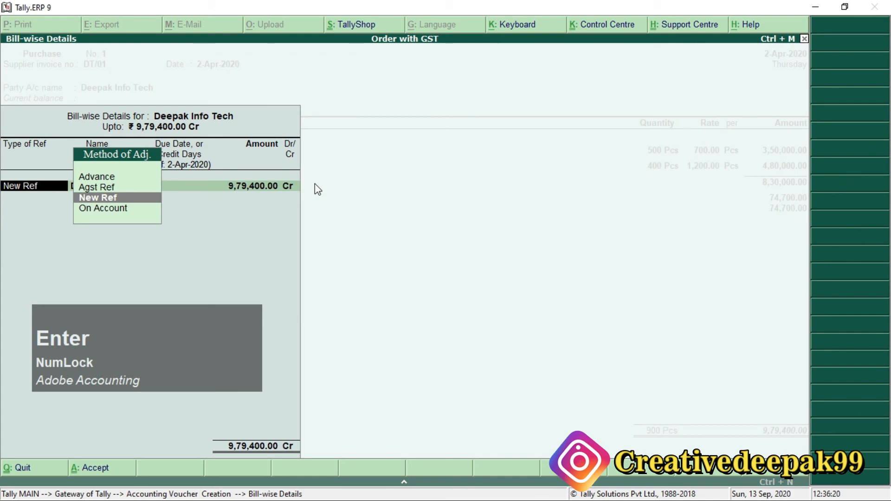
{"action": "key", "text": "Return"}
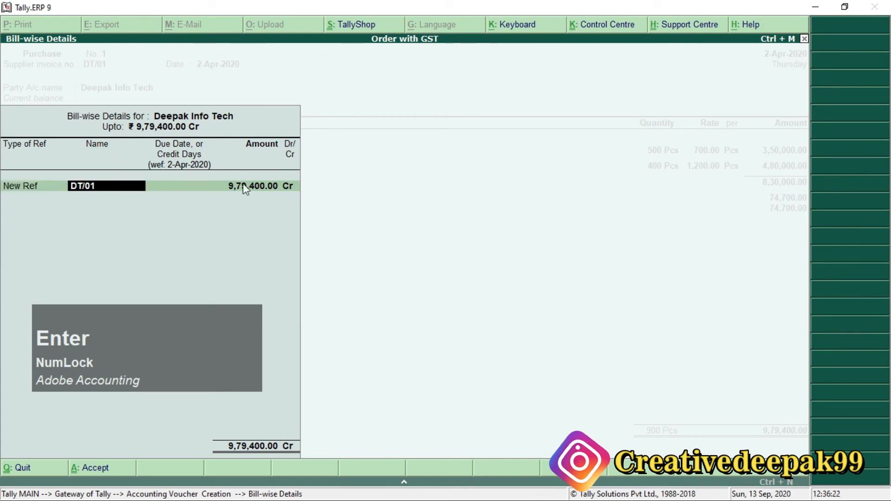
{"action": "key", "text": "alt+Tab"}
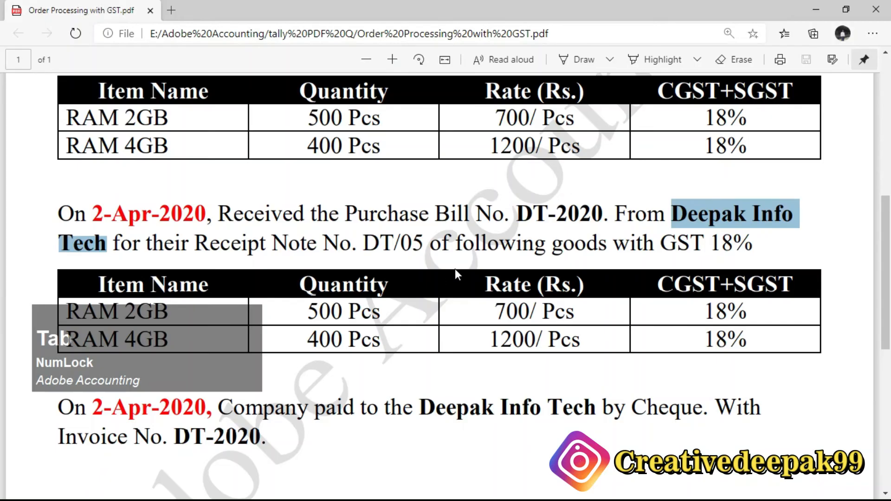
{"action": "left_click_drag", "start_coordinate": [511, 215], "coordinate": [607, 215]}
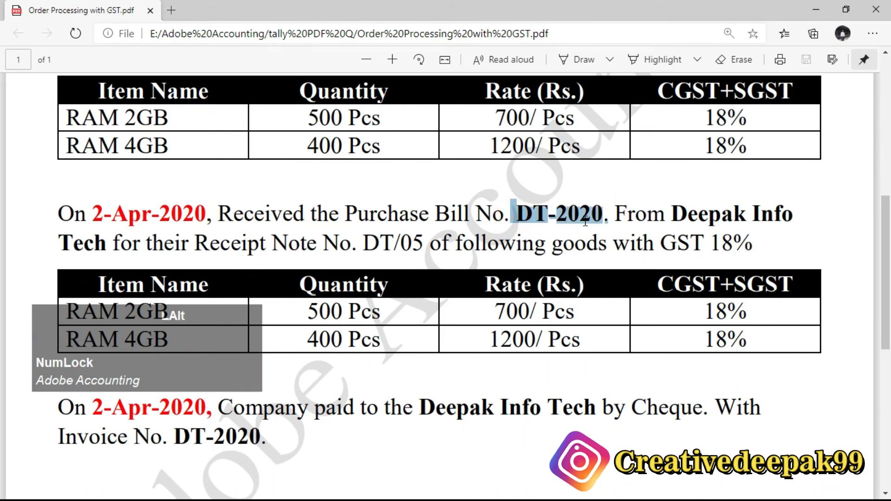
{"action": "key", "text": "alt+Tab"}
{"action": "type", "text": "DT"}
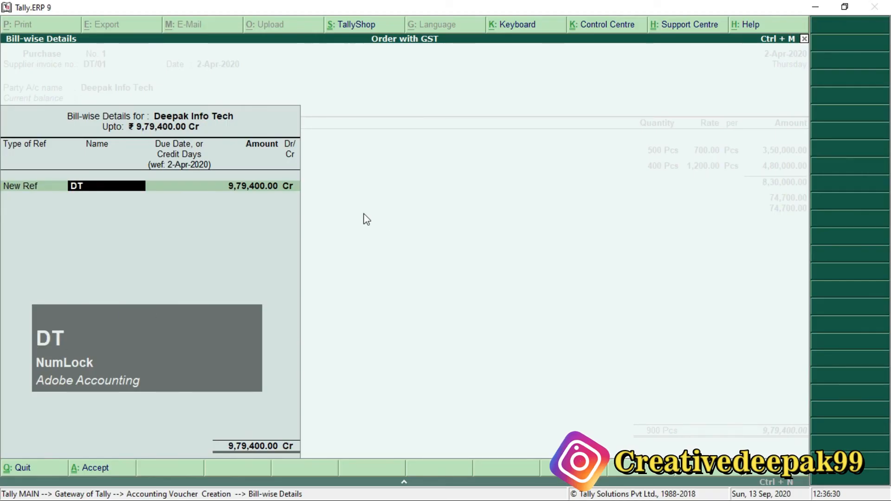
{"action": "type", "text": "-2020"}
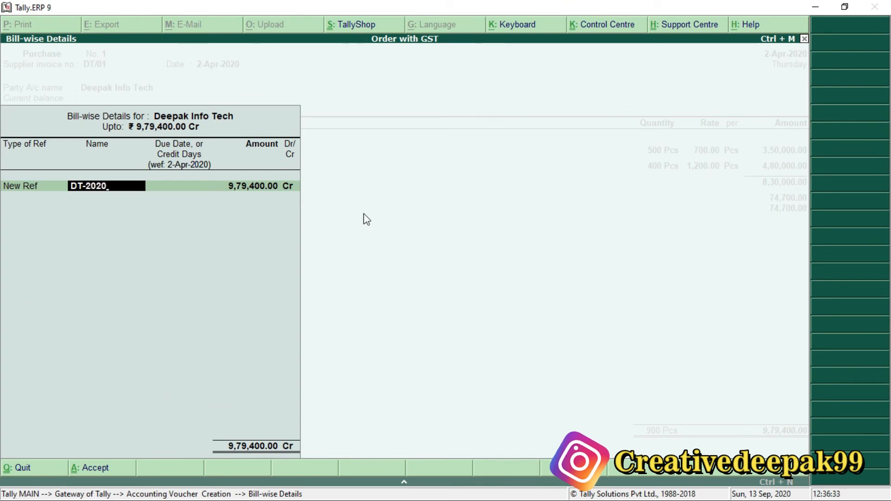
{"action": "key", "text": "Return"}
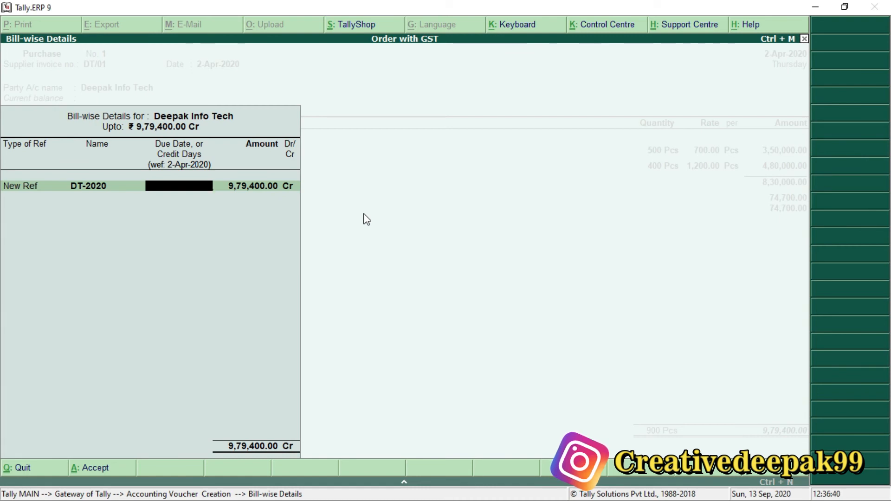
Step: Accept the blank credit period and the 9,79,400.00 Cr bill amount, leave the narration empty and save the purchase voucher
{"action": "key", "text": "Return"}
{"action": "key", "text": "Return"}
{"action": "key", "text": "Return"}
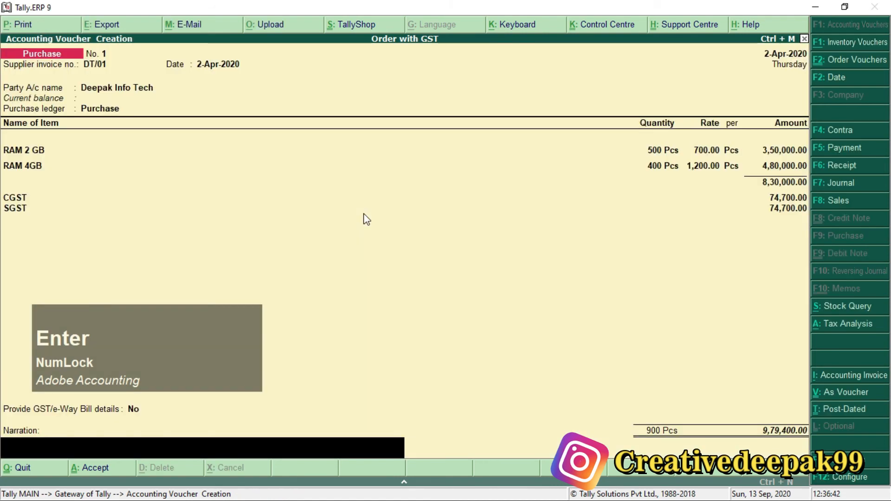
{"action": "key", "text": "Return"}
{"action": "key", "text": "Return"}
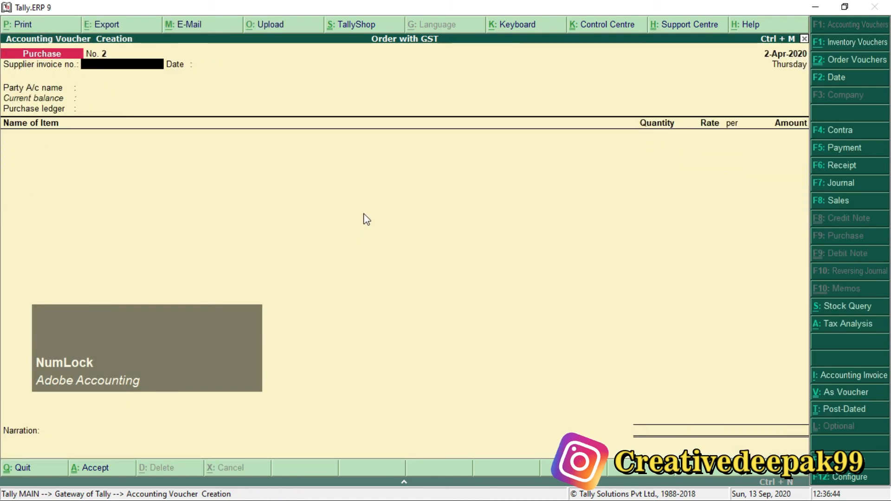
Step: Switch to the Order Processing with GST PDF and examine the payment task for Deepak Info Tech and its invoice number
{"action": "key", "text": "alt+Tab"}
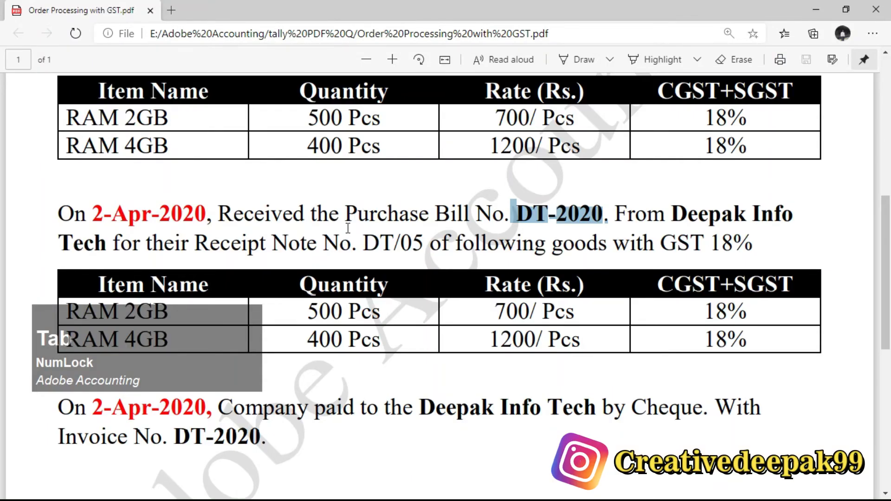
{"action": "scroll", "coordinate": [350, 227], "scroll_direction": "down", "scroll_amount": 3, "text": "ctrl"}
{"action": "scroll", "coordinate": [390, 140], "scroll_direction": "up", "scroll_amount": 3}
{"action": "left_click_drag", "start_coordinate": [383, 130], "coordinate": [460, 125]}
{"action": "left_click_drag", "start_coordinate": [332, 247], "coordinate": [469, 247]}
{"action": "scroll", "coordinate": [404, 346], "scroll_direction": "down", "scroll_amount": 2}
{"action": "scroll", "coordinate": [405, 341], "scroll_direction": "down", "scroll_amount": 2}
{"action": "left_click_drag", "start_coordinate": [331, 220], "coordinate": [508, 225]}
{"action": "scroll", "coordinate": [508, 225], "scroll_direction": "down", "scroll_amount": 2}
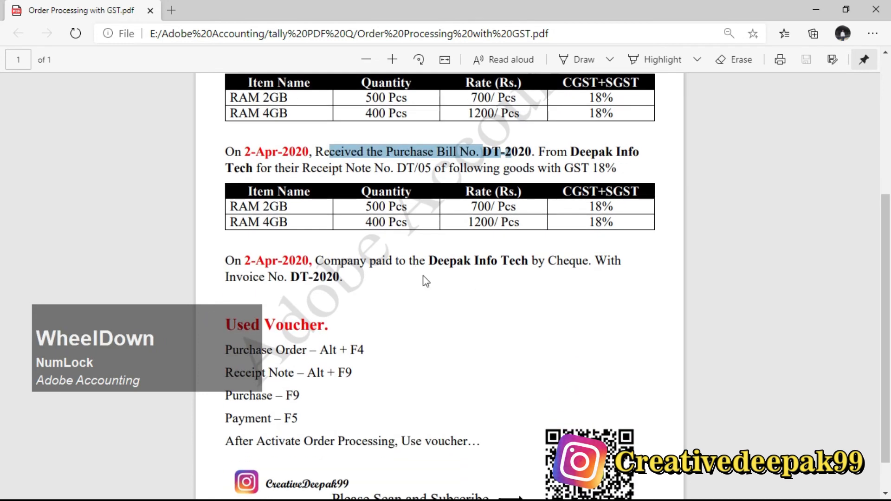
{"action": "left_click_drag", "start_coordinate": [432, 261], "coordinate": [533, 266]}
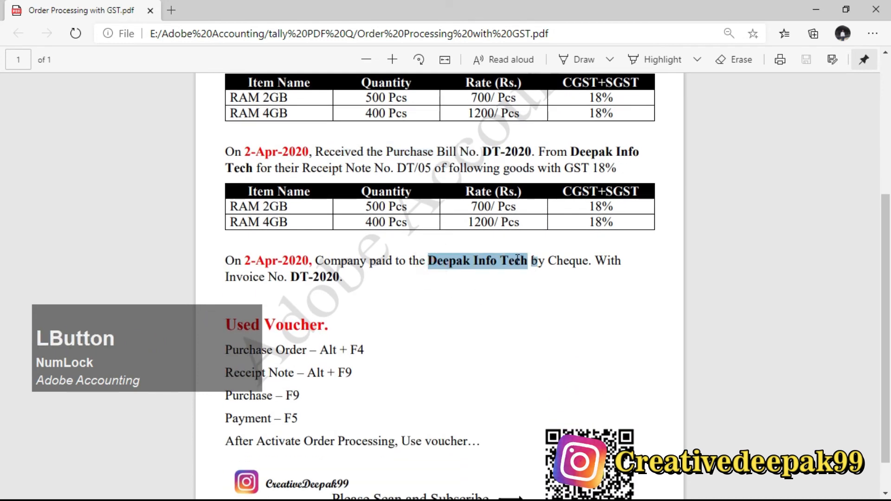
{"action": "left_click", "coordinate": [518, 258]}
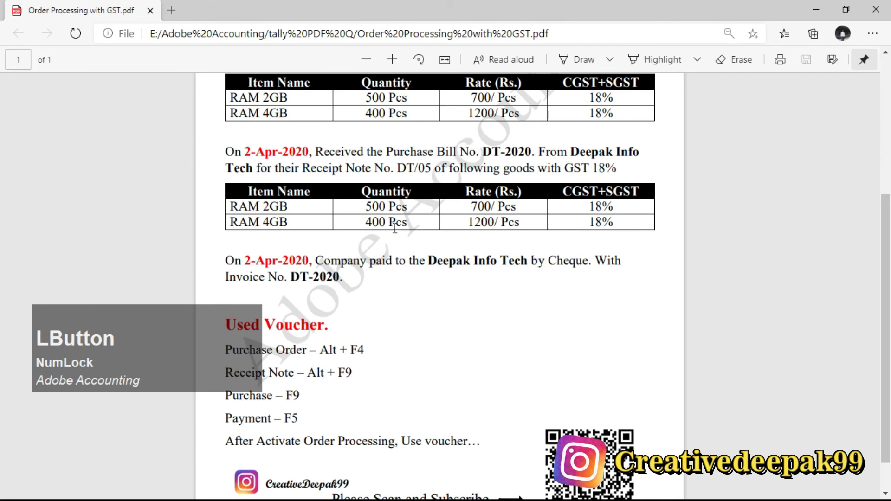
{"action": "scroll", "coordinate": [481, 281], "scroll_direction": "down", "scroll_amount": 1}
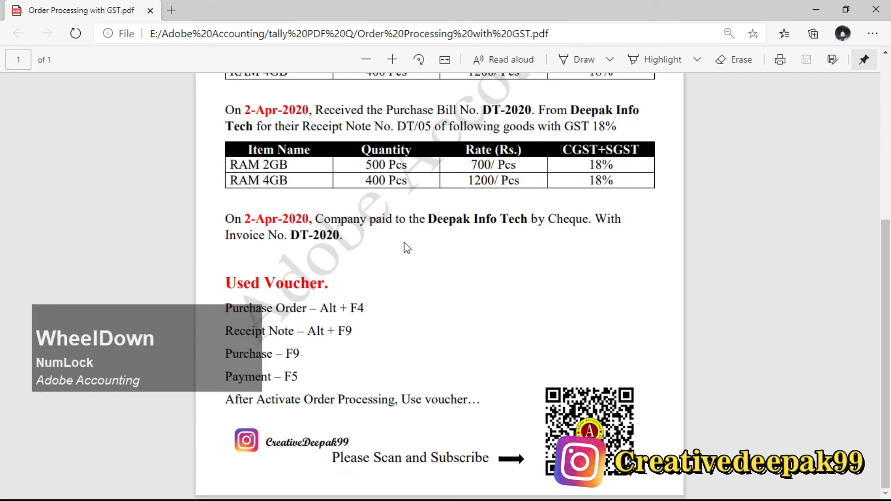
{"action": "left_click_drag", "start_coordinate": [315, 219], "coordinate": [456, 220]}
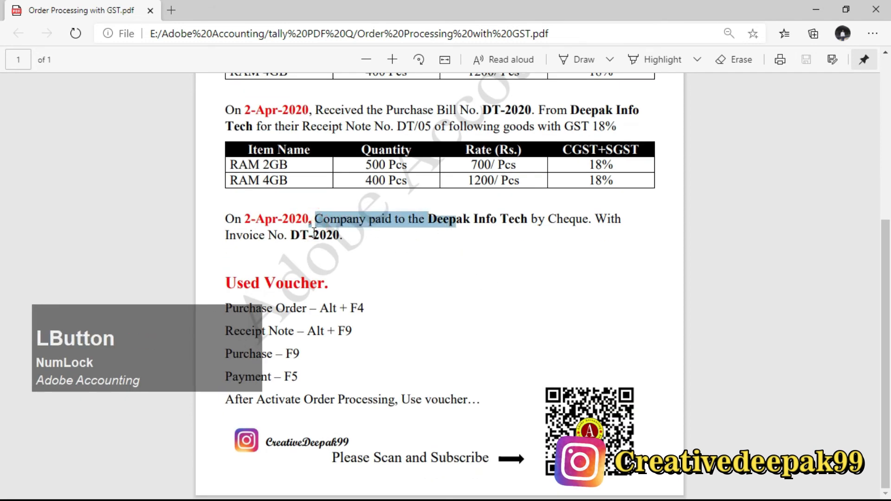
{"action": "left_click_drag", "start_coordinate": [339, 215], "coordinate": [626, 227]}
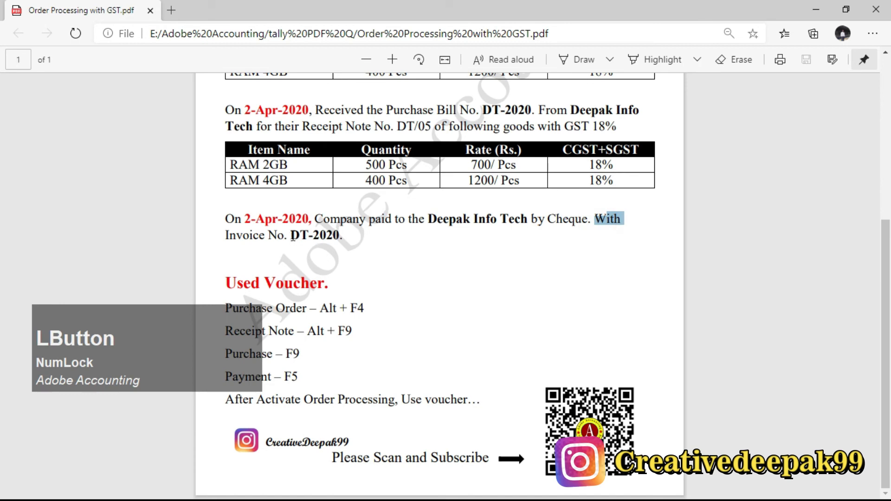
{"action": "left_click_drag", "start_coordinate": [293, 237], "coordinate": [339, 235]}
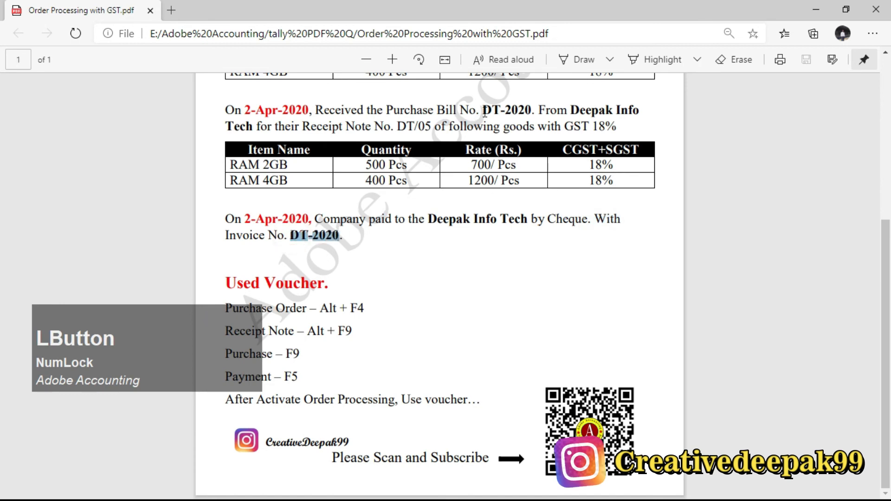
{"action": "left_click_drag", "start_coordinate": [484, 112], "coordinate": [532, 113]}
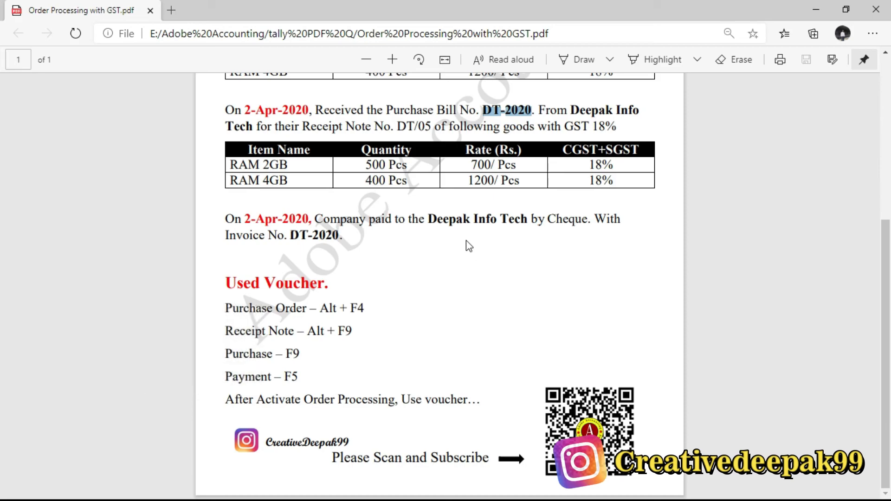
Step: Start a payment voucher in Tally.ERP 9 and check the payment mode for Deepak Info Tech in the PDF
{"action": "key", "text": "alt+Tab"}
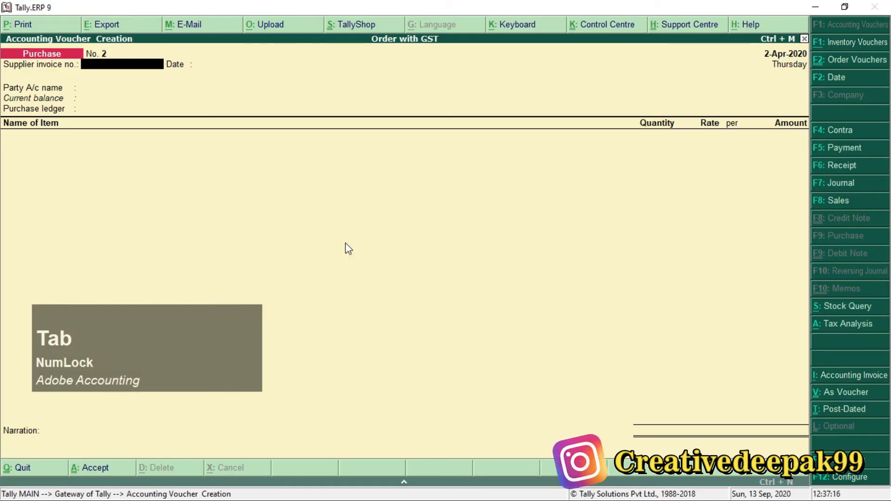
{"action": "key", "text": "F5"}
{"action": "key", "text": "space"}
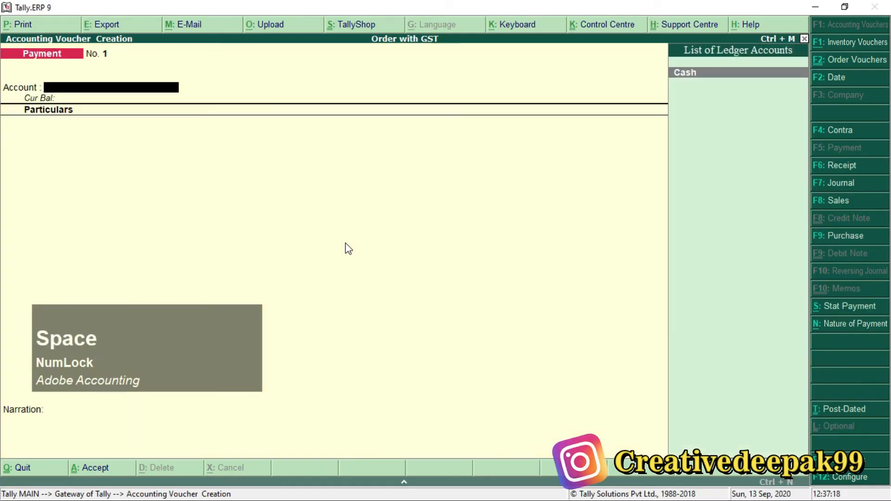
{"action": "key", "text": "alt+Tab"}
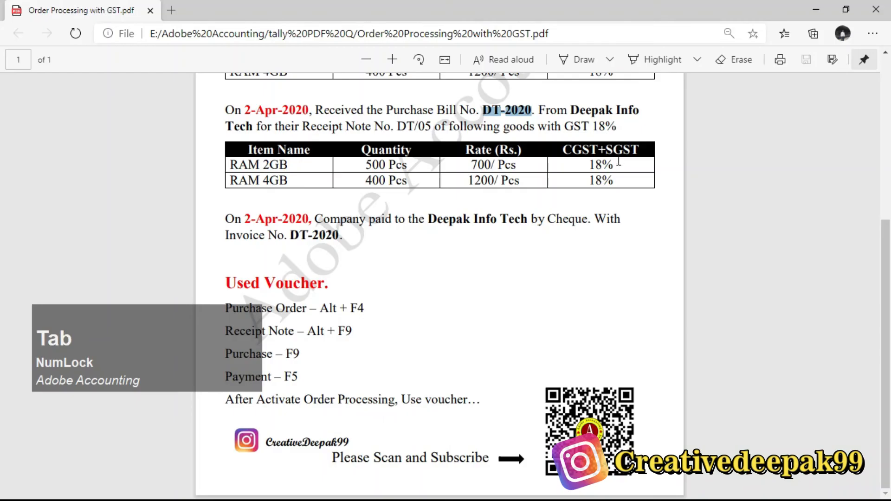
{"action": "left_click_drag", "start_coordinate": [546, 219], "coordinate": [668, 215]}
{"action": "scroll", "coordinate": [579, 229], "scroll_direction": "up", "scroll_amount": 2}
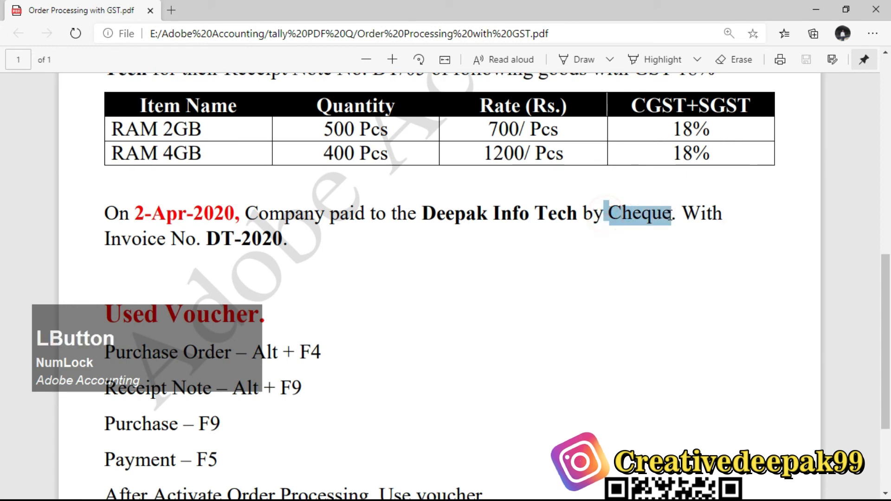
{"action": "key", "text": "alt+Tab"}
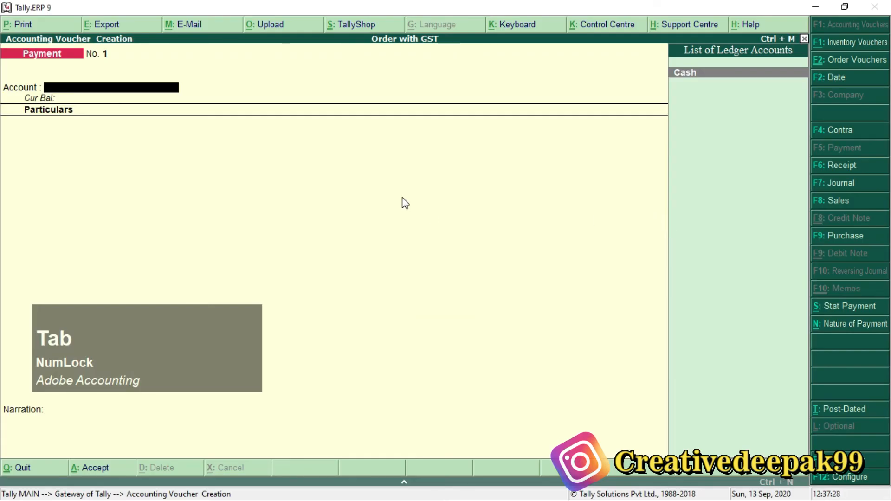
Step: Create a ledger named PNB under the Bank Accounts group from the payment voucher's account field
{"action": "key", "text": "alt+c"}
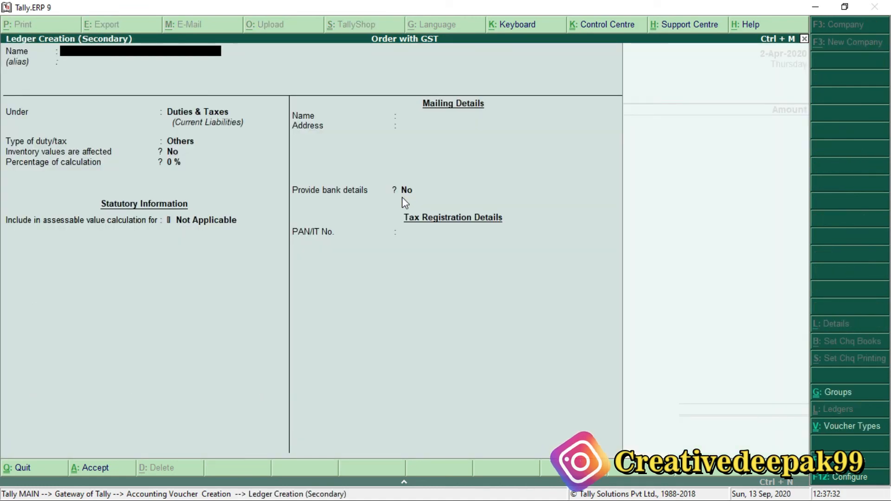
{"action": "type", "text": "PNB"}
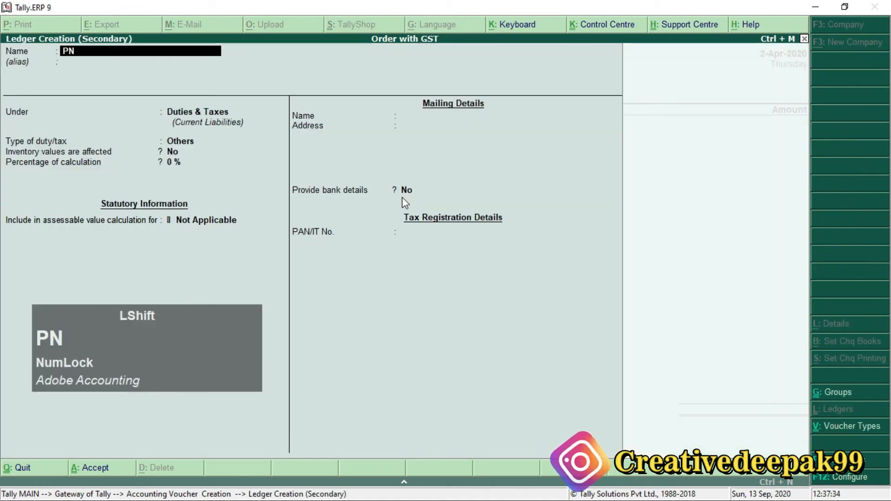
{"action": "key", "text": "Return"}
{"action": "key", "text": "Return"}
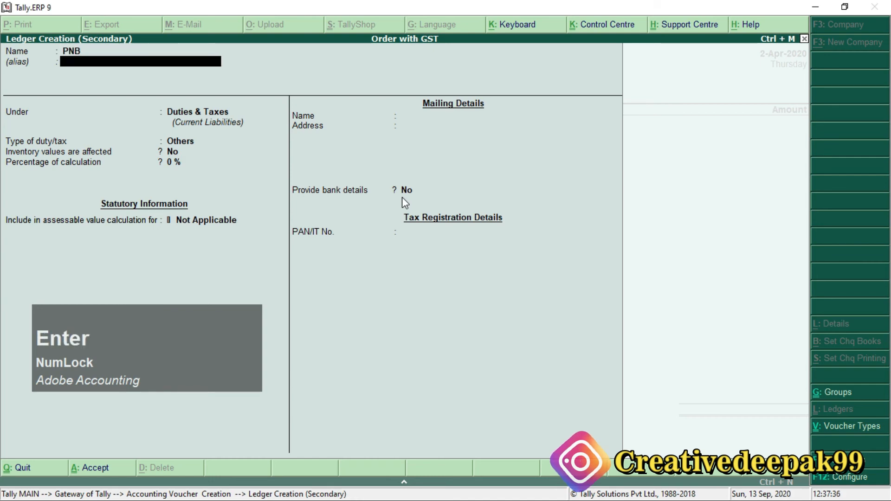
{"action": "type", "text": "B"}
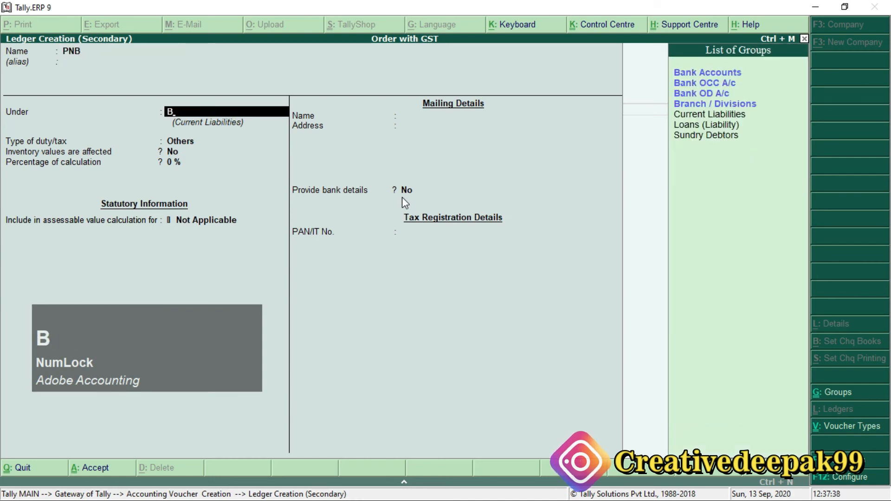
{"action": "key", "text": "Down"}
{"action": "key", "text": "Return"}
Step: Leave the remaining PNB bank and GSTIN details at their defaults and save the ledger as the payment account
{"action": "key", "text": "Return"}
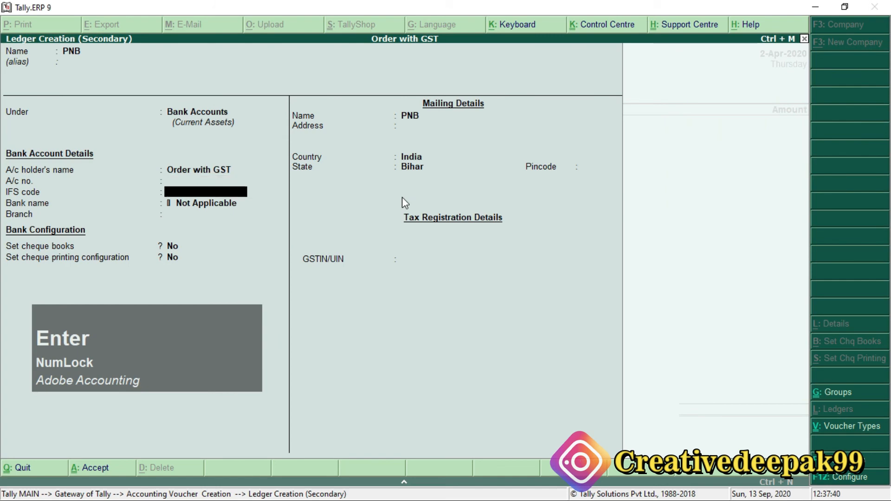
{"action": "key", "text": "Return"}
{"action": "key", "text": "Return"}
{"action": "key", "text": "Return"}
{"action": "key", "text": "Return"}
{"action": "key", "text": "Return"}
{"action": "key", "text": "Return"}
{"action": "key", "text": "Return"}
{"action": "key", "text": "Return"}
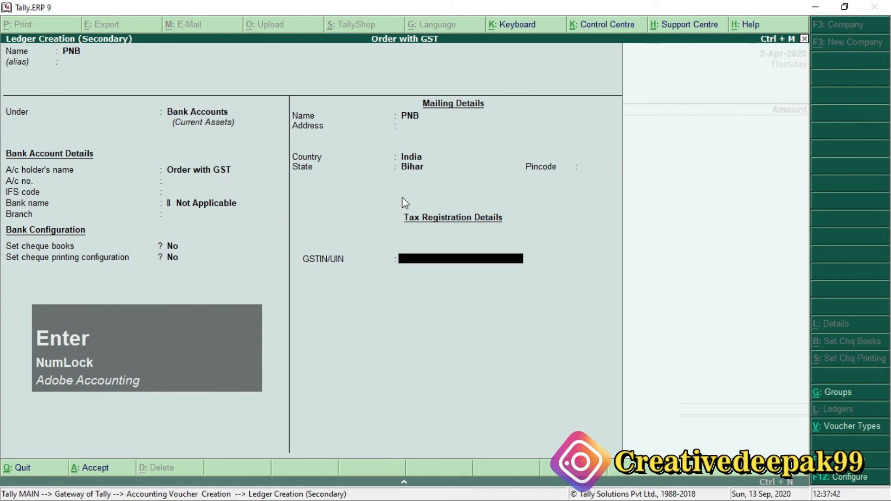
{"action": "key", "text": "Return"}
{"action": "key", "text": "Return"}
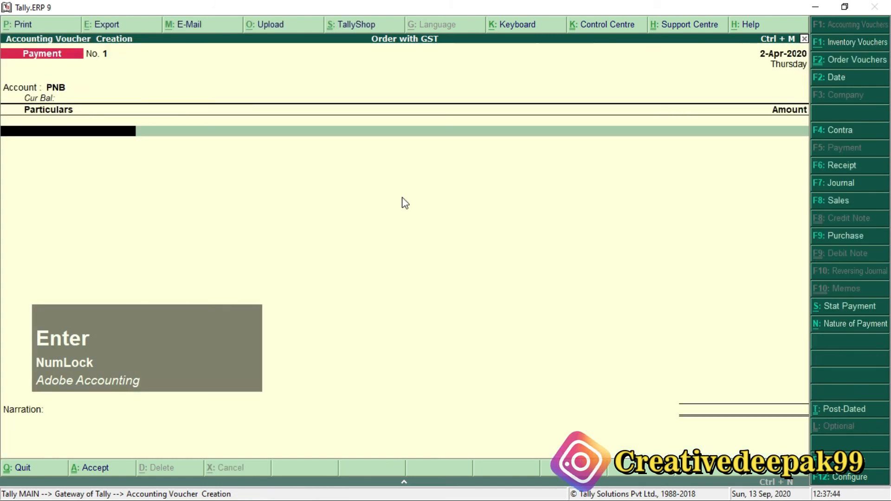
Step: Choose Deepak Info Tech in the payment's particulars and set its bill-wise reference type to Agst Ref
{"action": "key", "text": "space"}
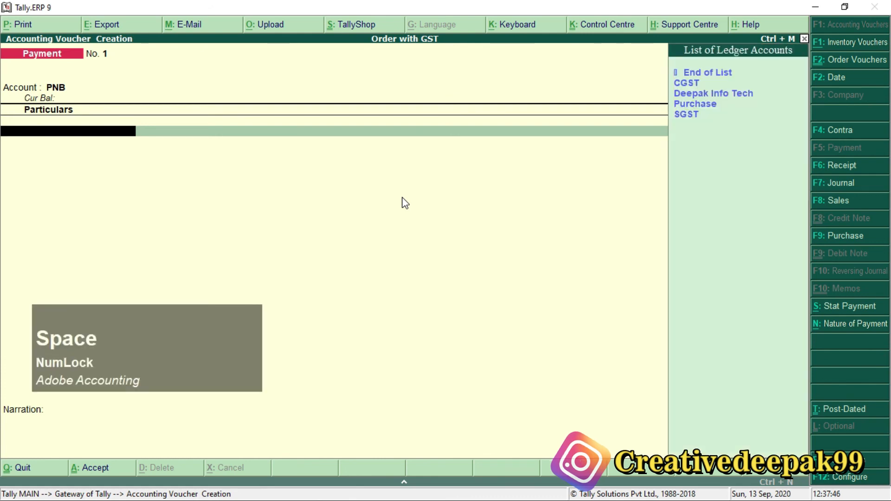
{"action": "key", "text": "Down"}
{"action": "key", "text": "Down"}
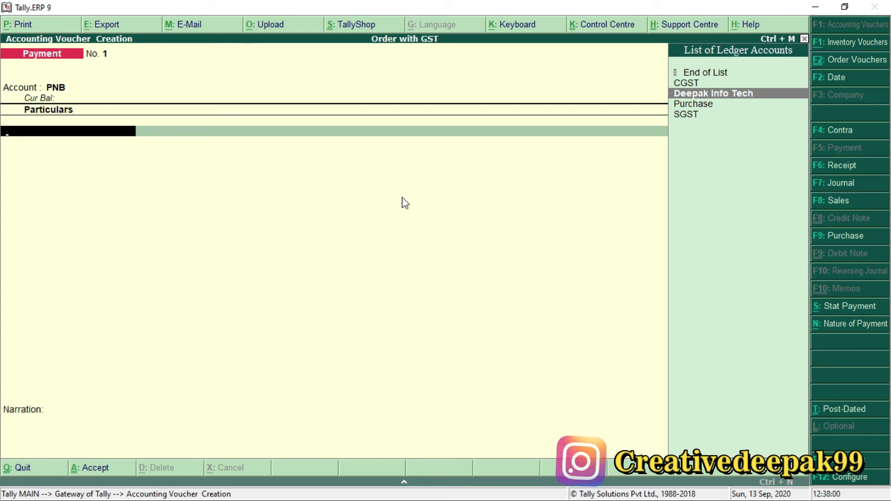
{"action": "key", "text": "Return"}
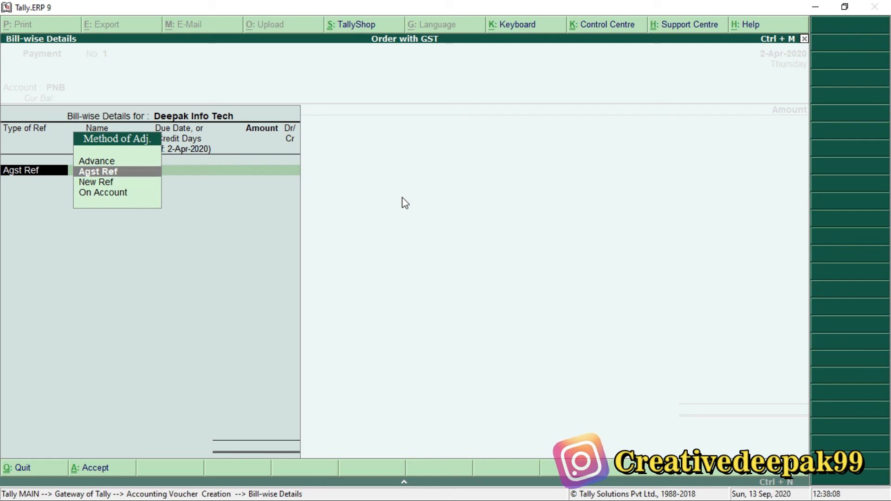
{"action": "key", "text": "Return"}
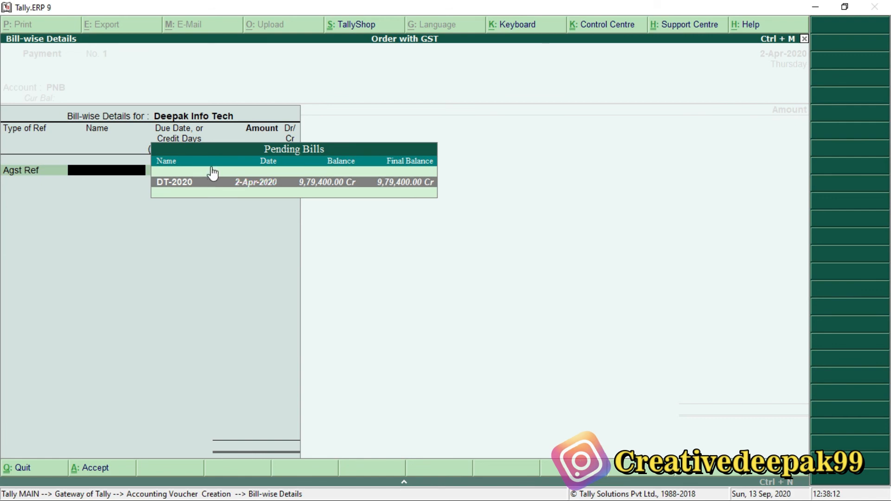
{"action": "key", "text": "ctrl+2"}
{"action": "left_click_drag", "start_coordinate": [141, 169], "coordinate": [217, 197]}
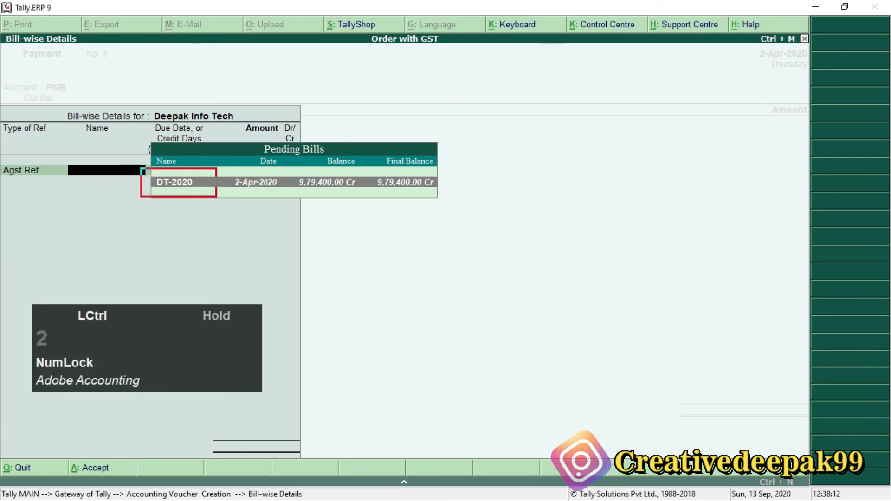
Step: Check the invoice number in the PDF and allocate the full 9,79,400.00 payment to pending bill DT-2020
{"action": "scroll", "coordinate": [140, 178], "scroll_direction": "up", "scroll_amount": 5}
{"action": "scroll", "coordinate": [96, 185], "scroll_direction": "up", "scroll_amount": 1}
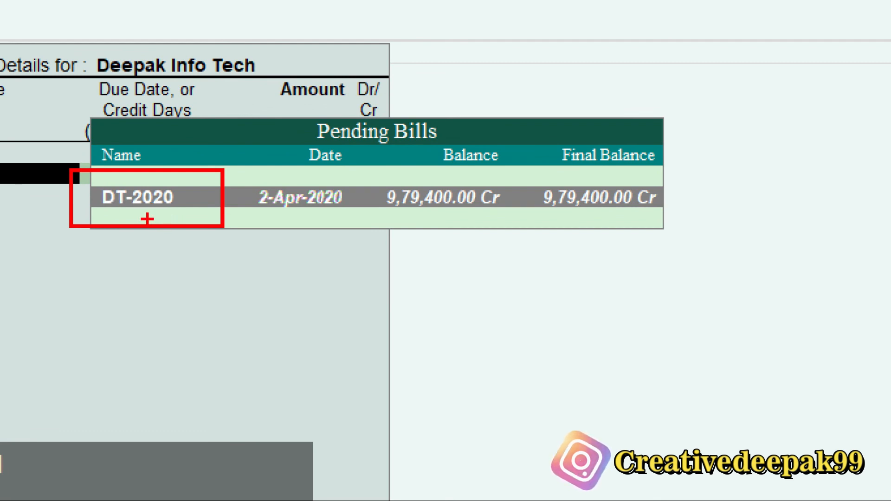
{"action": "key", "text": "Escape"}
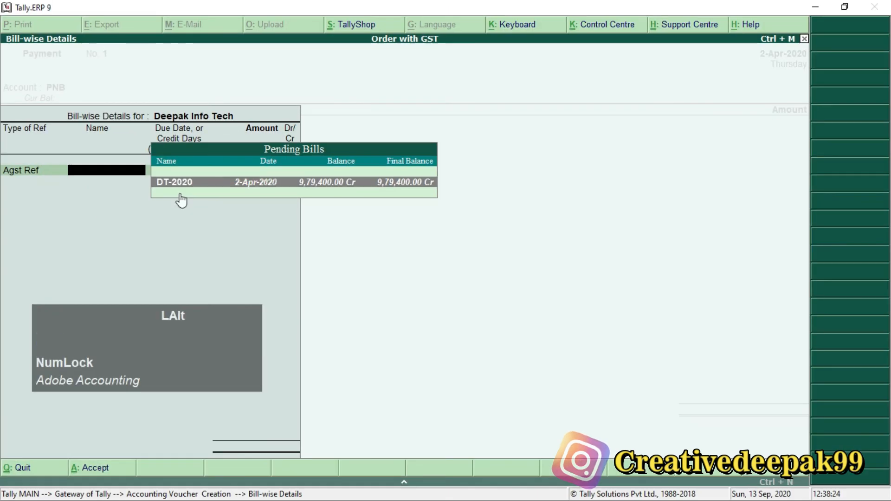
{"action": "key", "text": "alt+Tab"}
{"action": "left_click_drag", "start_coordinate": [207, 236], "coordinate": [279, 243]}
{"action": "key", "text": "alt+Tab"}
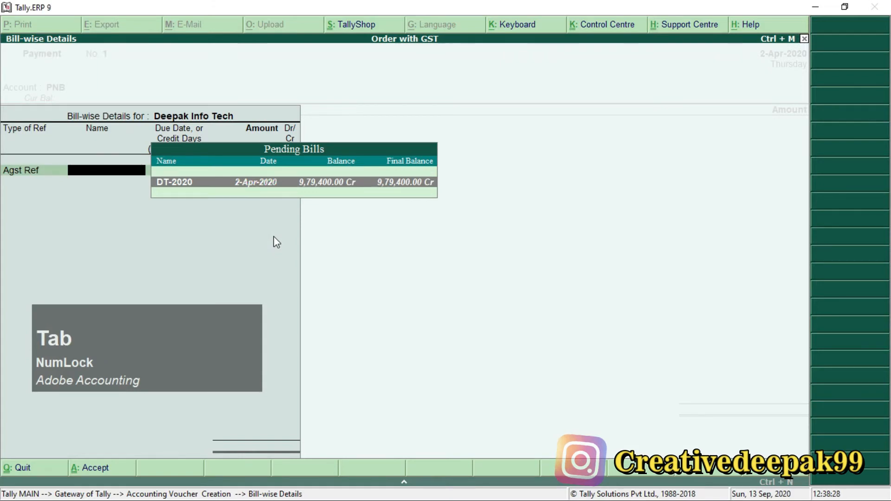
{"action": "key", "text": "Return"}
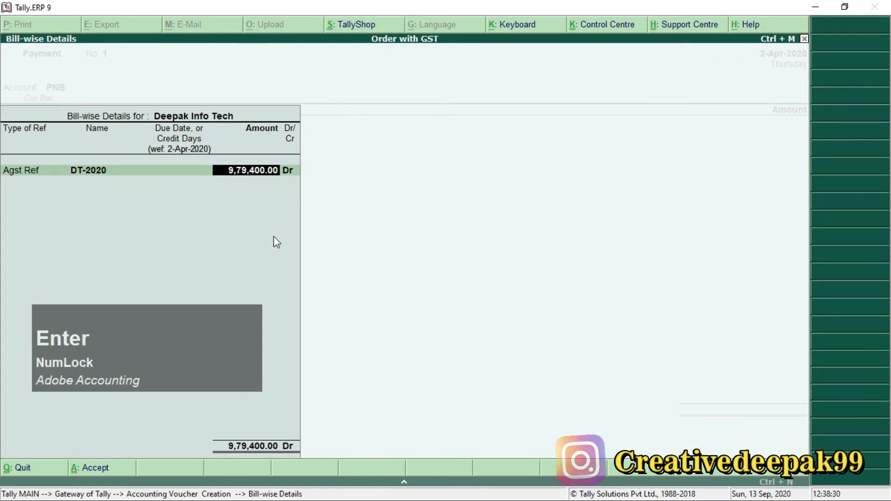
{"action": "key", "text": "Return"}
{"action": "key", "text": "Return"}
{"action": "key", "text": "Return"}
{"action": "key", "text": "Return"}
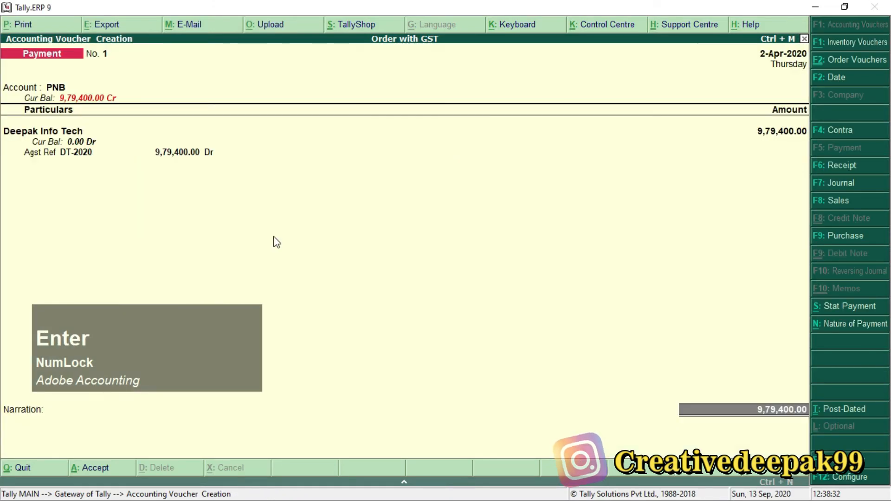
Step: Save the Deepak Info Tech payment voucher with a blank narration and return to the Gateway of Tally
{"action": "key", "text": "Return"}
{"action": "key", "text": "Return"}
{"action": "key", "text": "Return"}
{"action": "key", "text": "Return"}
{"action": "key", "text": "Return"}
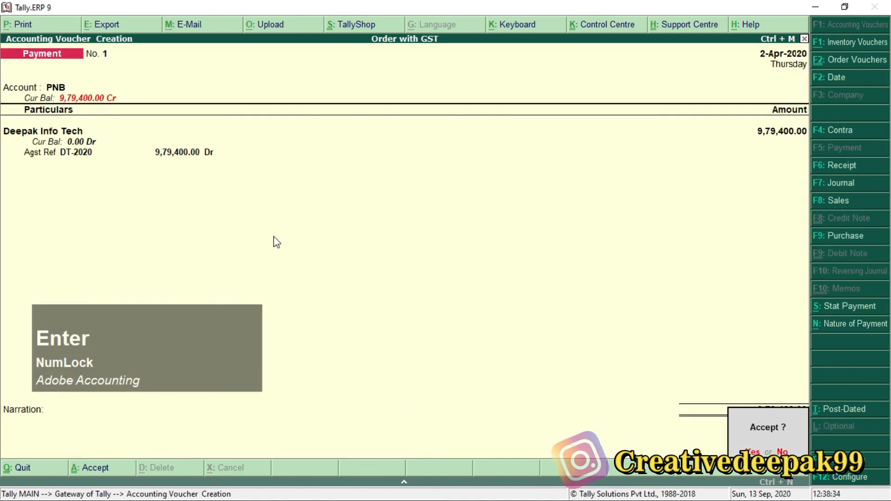
{"action": "key", "text": "Return"}
{"action": "key", "text": "Escape"}
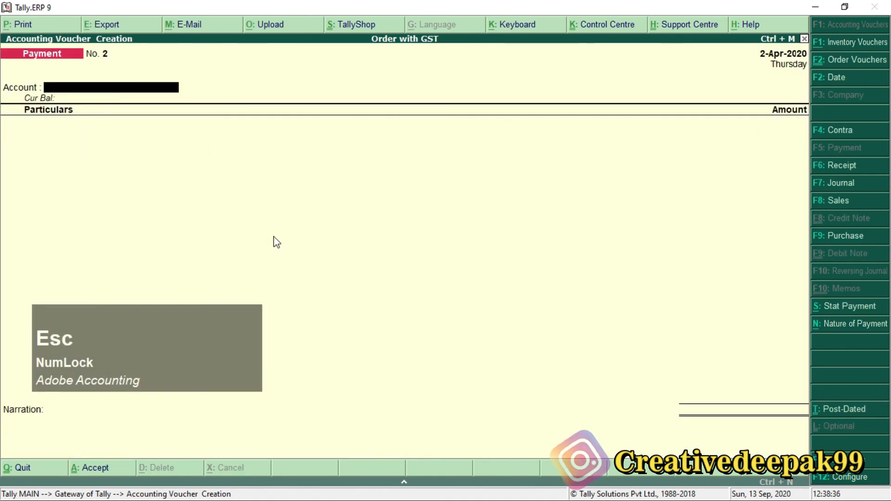
{"action": "key", "text": "Escape"}
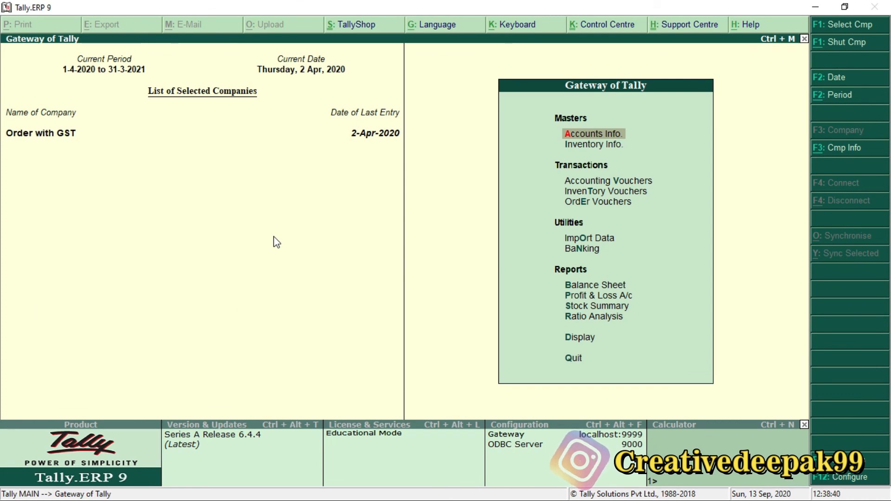
Step: Switch to the Order Processing with GST PDF and examine the payment instruction, the Used Voucher list and the order processing activation note
{"action": "key", "text": "alt+Tab"}
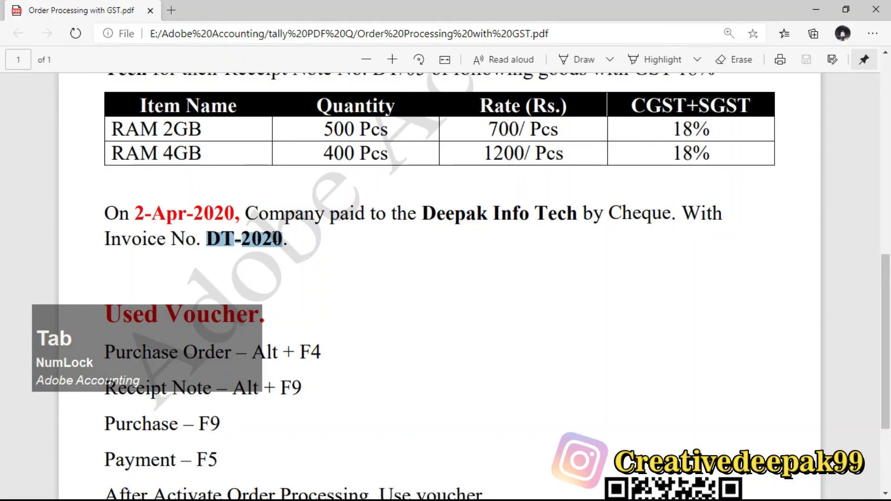
{"action": "left_click", "coordinate": [285, 242]}
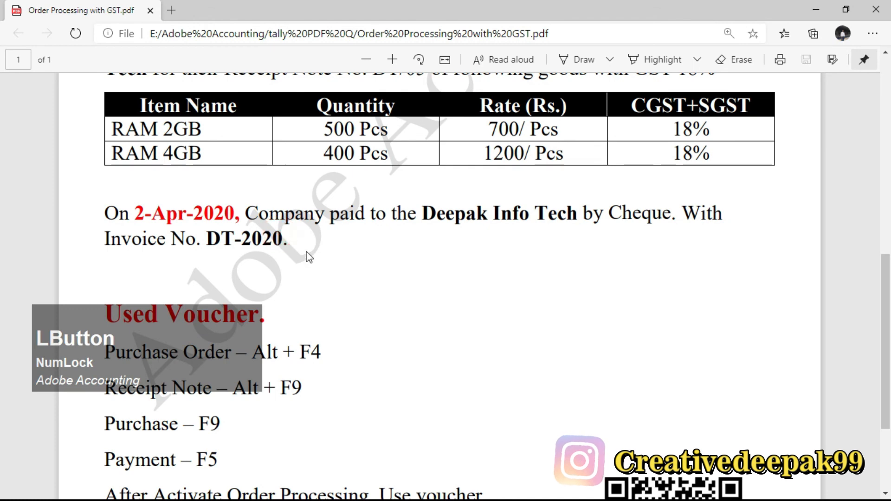
{"action": "left_click", "coordinate": [286, 241]}
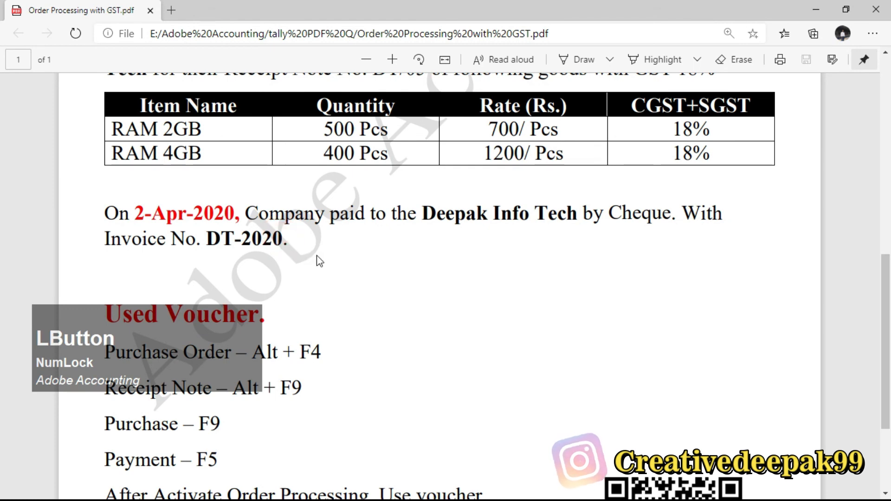
{"action": "scroll", "coordinate": [292, 248], "scroll_direction": "down", "scroll_amount": 1}
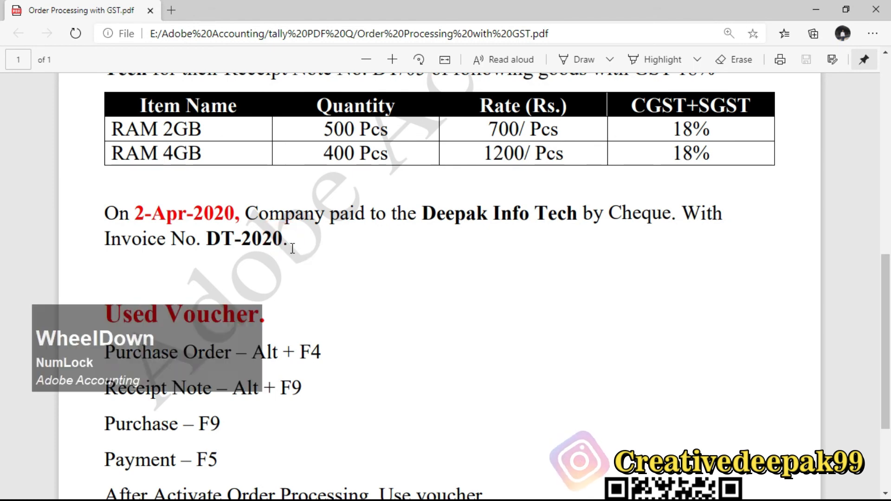
{"action": "scroll", "coordinate": [318, 244], "scroll_direction": "down", "scroll_amount": 3}
{"action": "scroll", "coordinate": [221, 234], "scroll_direction": "down", "scroll_amount": 1}
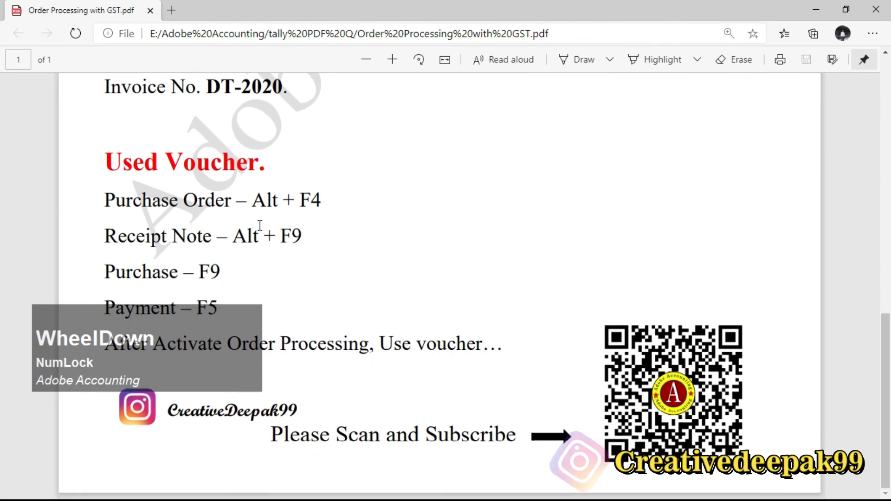
{"action": "left_click_drag", "start_coordinate": [104, 200], "coordinate": [279, 235]}
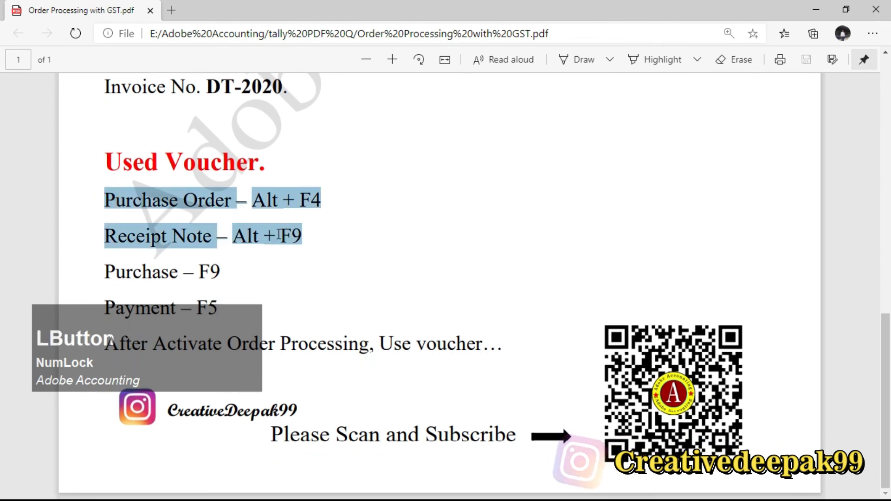
{"action": "left_click", "coordinate": [309, 236]}
{"action": "scroll", "coordinate": [254, 267], "scroll_direction": "down", "scroll_amount": 1}
{"action": "left_click_drag", "start_coordinate": [211, 338], "coordinate": [715, 203]}
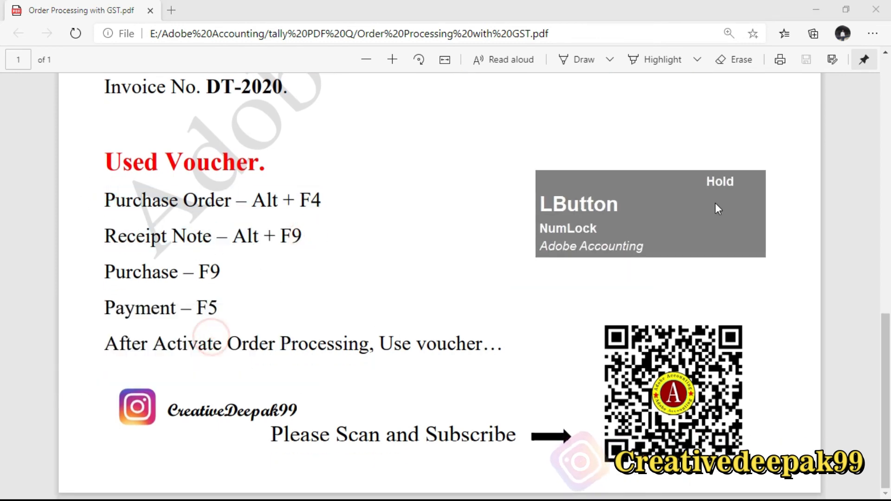
{"action": "left_click_drag", "start_coordinate": [104, 199], "coordinate": [256, 201]}
{"action": "left_click_drag", "start_coordinate": [103, 237], "coordinate": [258, 242]}
{"action": "left_click_drag", "start_coordinate": [104, 272], "coordinate": [234, 273]}
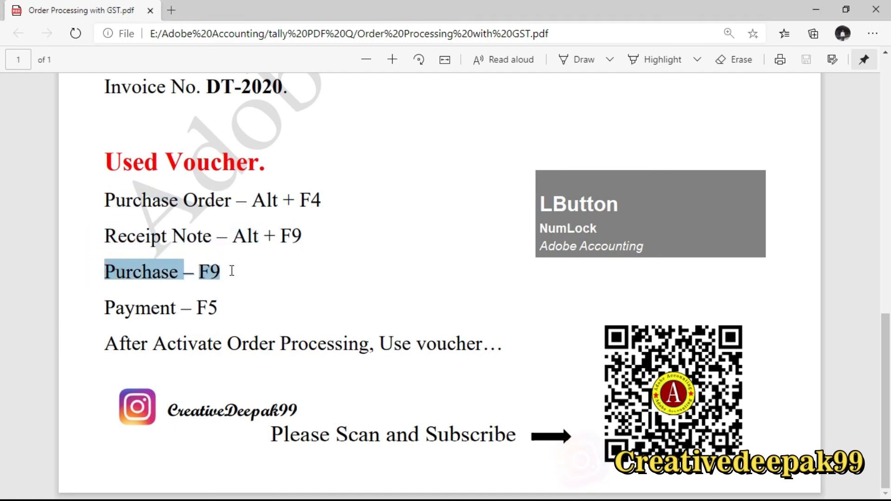
{"action": "scroll", "coordinate": [305, 232], "scroll_direction": "down", "scroll_amount": 1}
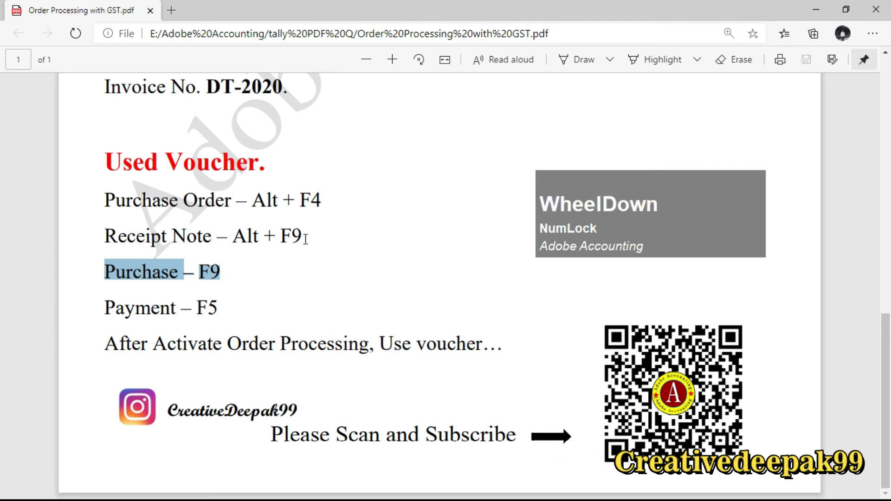
{"action": "left_click", "coordinate": [230, 285]}
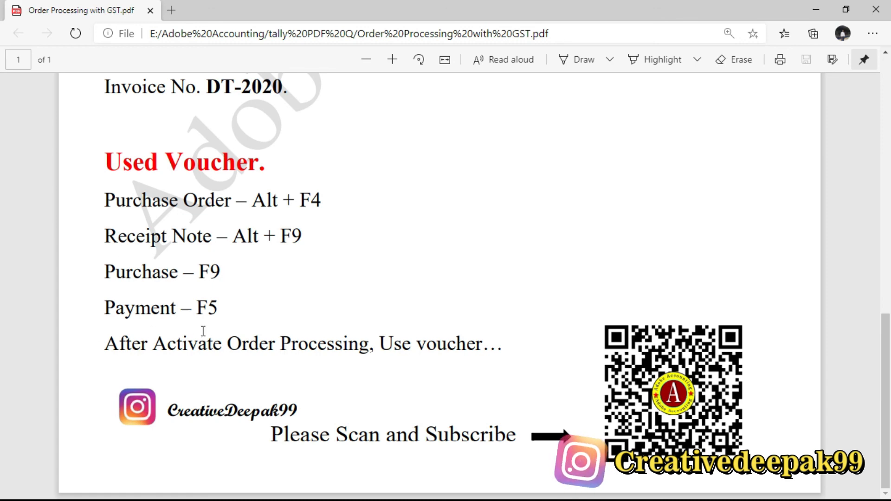
{"action": "left_click_drag", "start_coordinate": [142, 344], "coordinate": [370, 345]}
{"action": "left_click", "coordinate": [268, 220]}
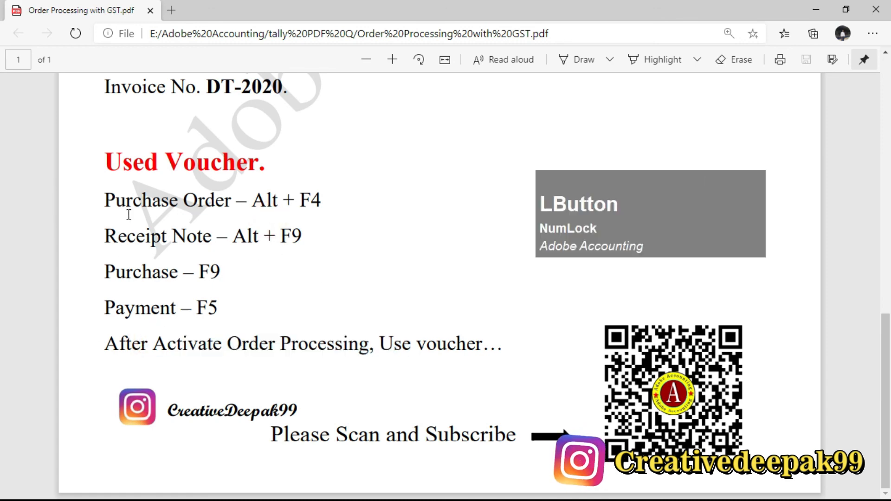
{"action": "left_click_drag", "start_coordinate": [103, 198], "coordinate": [299, 245]}
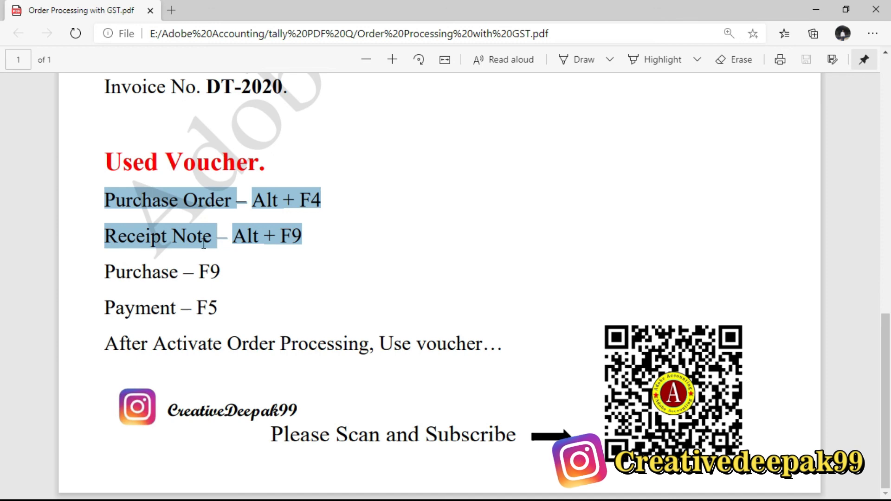
{"action": "left_click", "coordinate": [232, 246]}
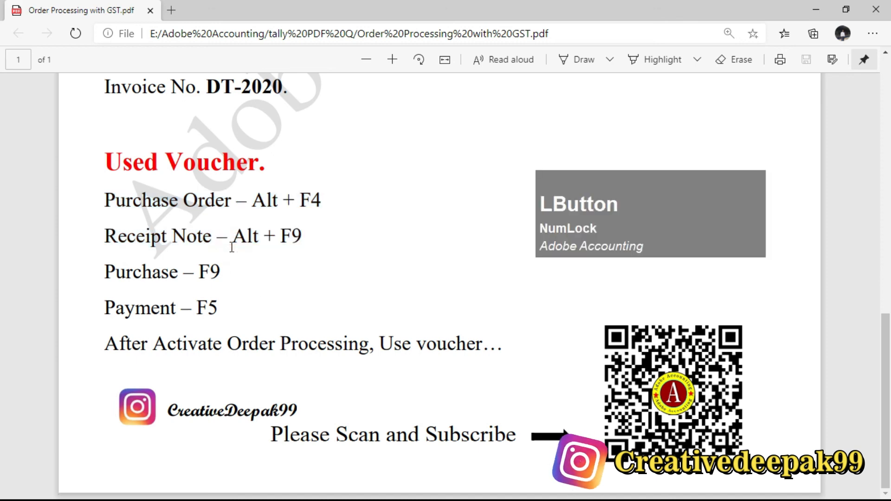